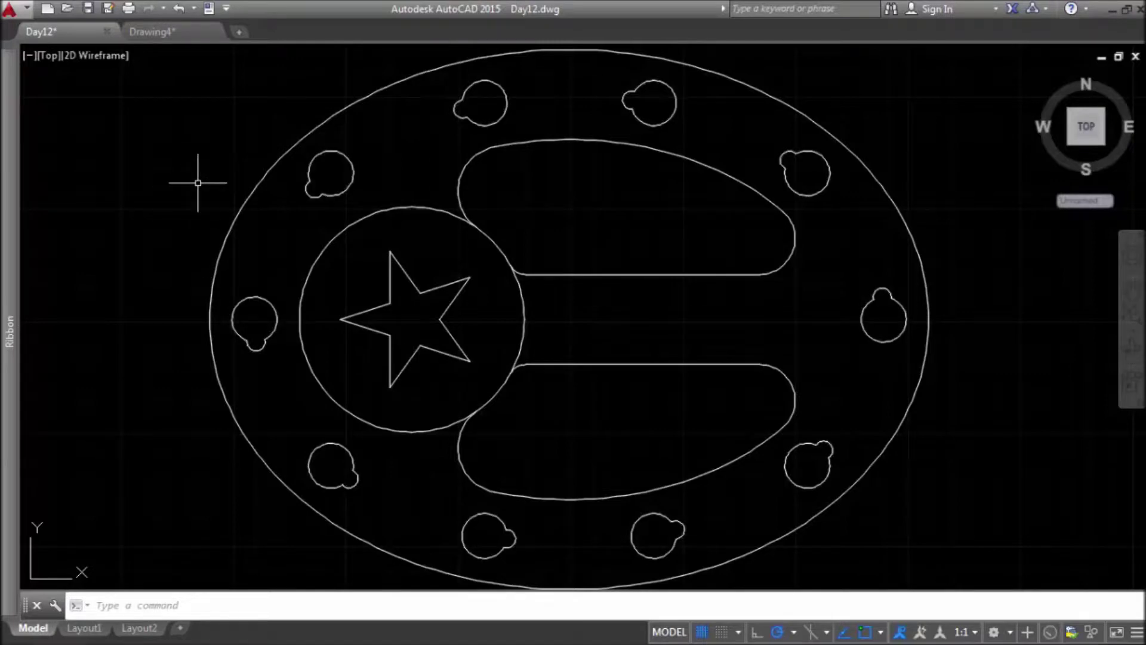
Step: In Drawing4, draw a centre ellipse with a 40 half-axis and a 30 second axis
click(154, 34)
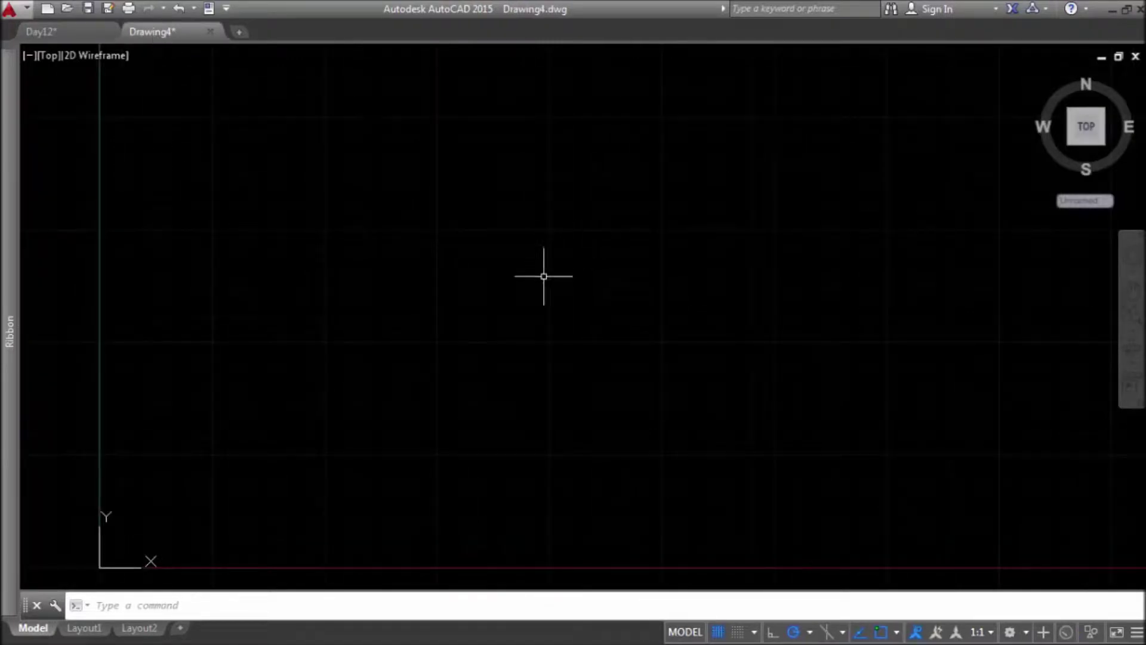
mouse_move(7, 185)
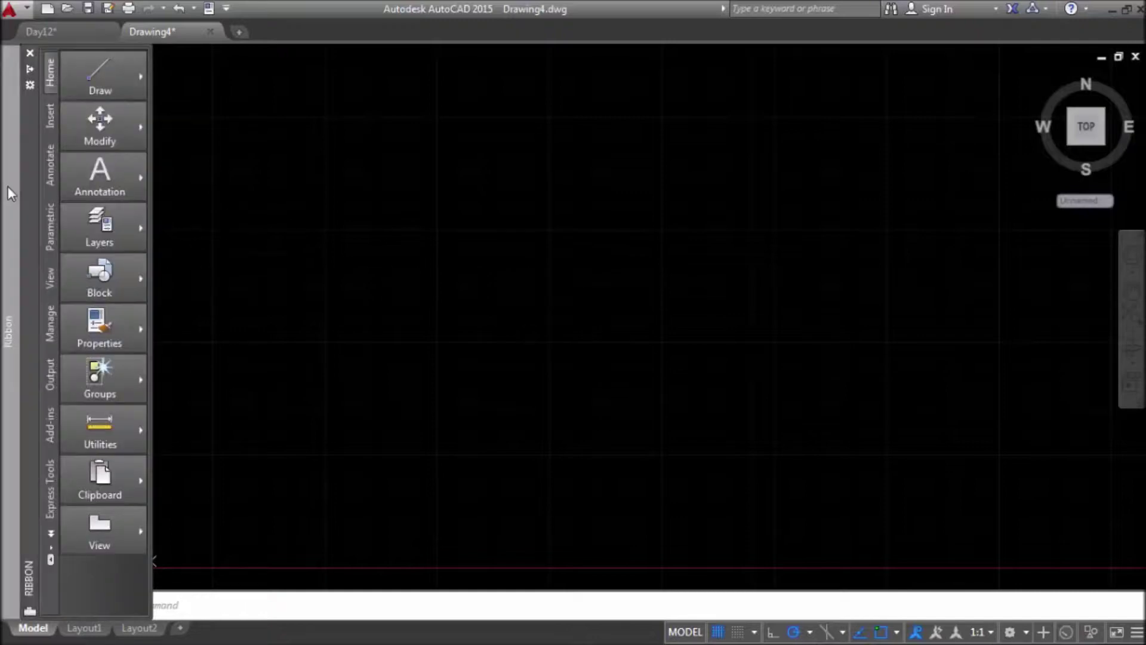
mouse_move(106, 74)
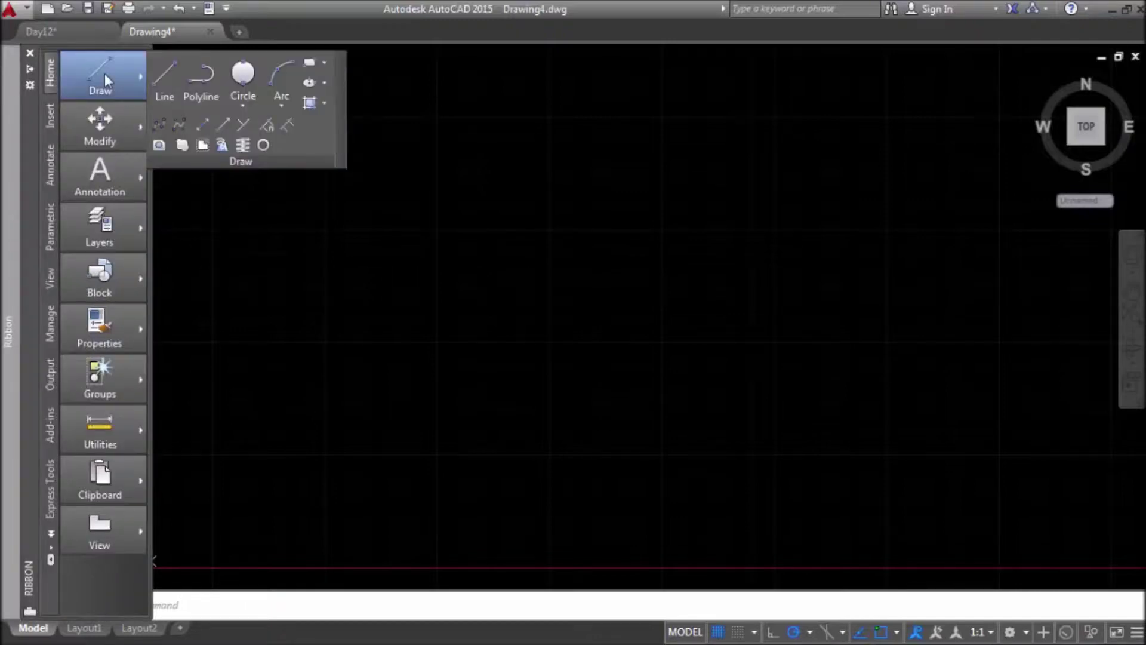
click(325, 82)
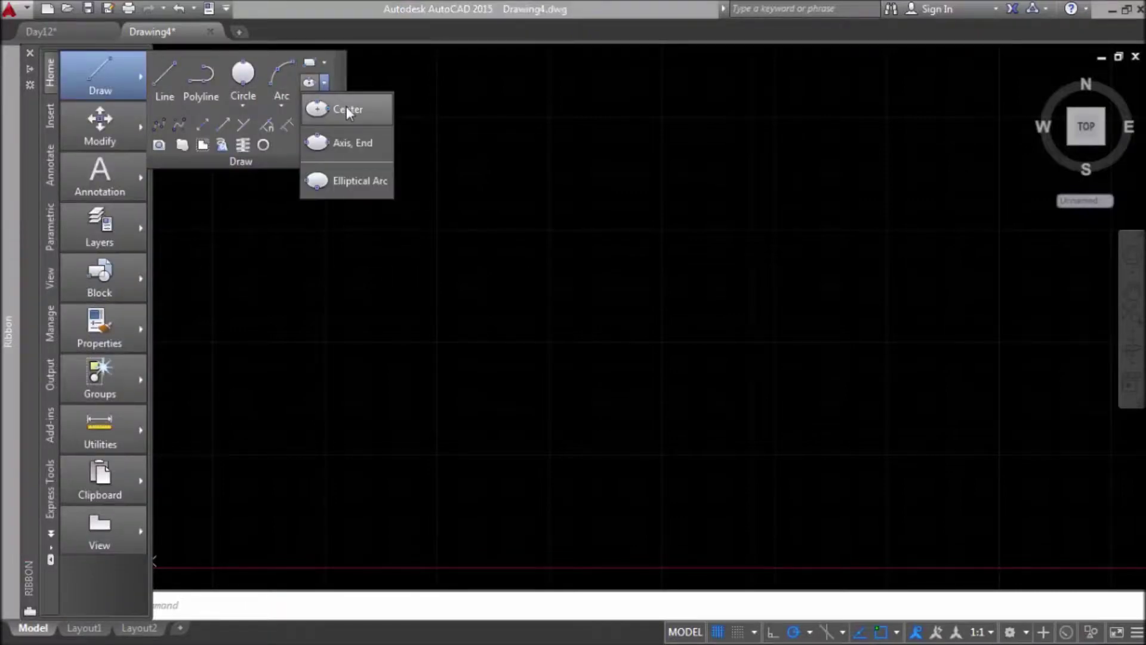
click(348, 110)
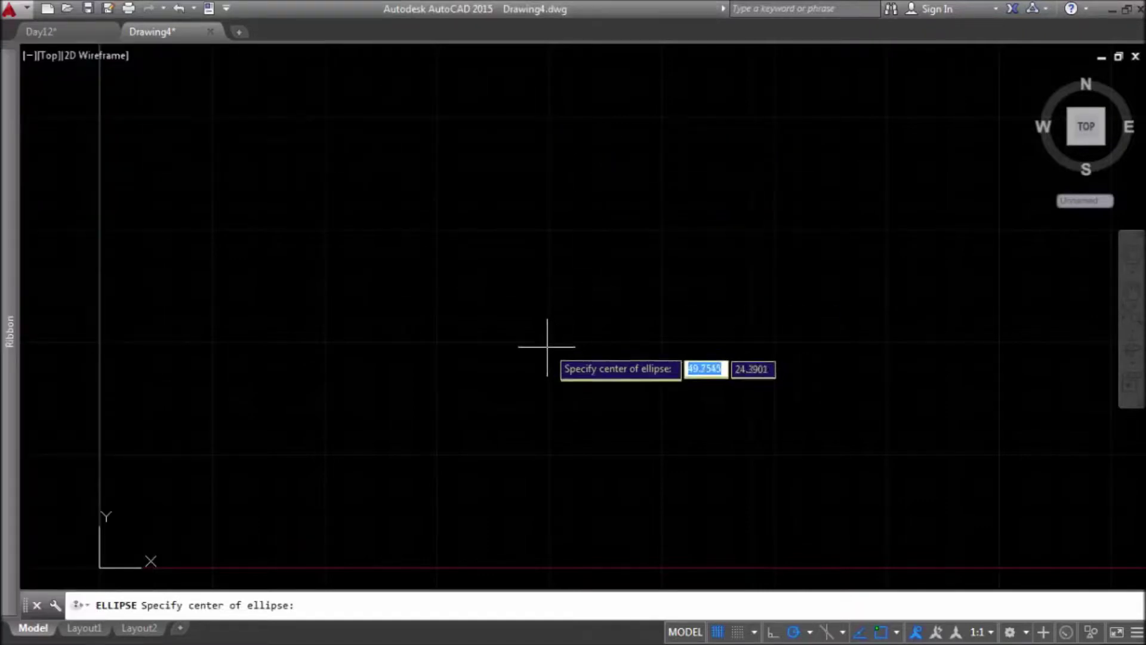
click(548, 340)
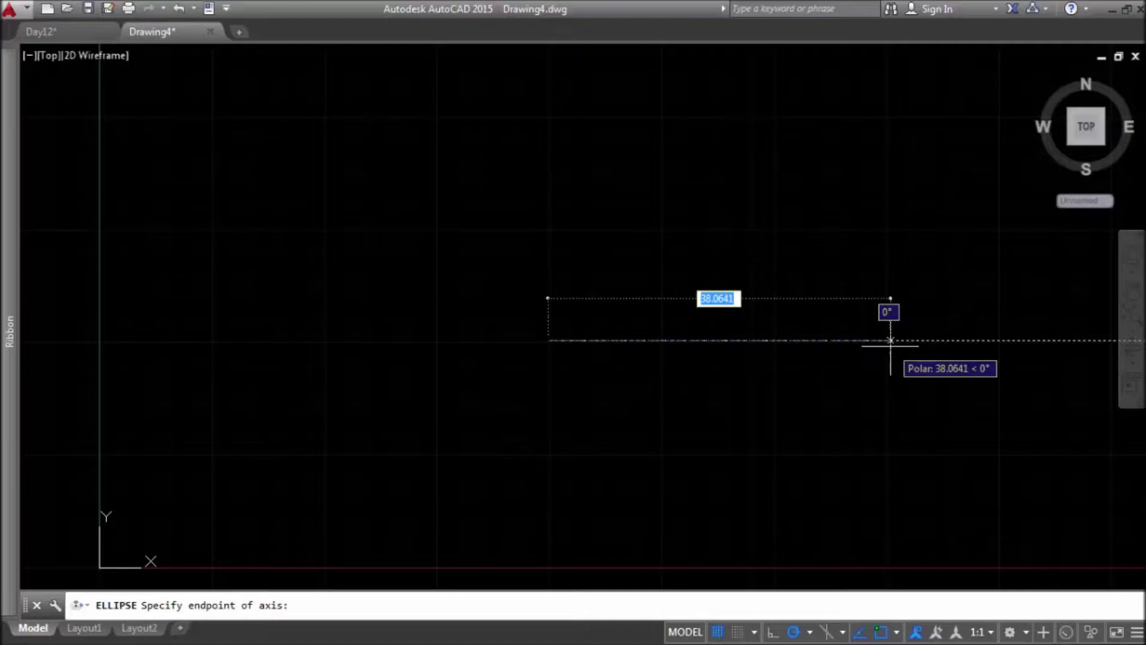
text(40)
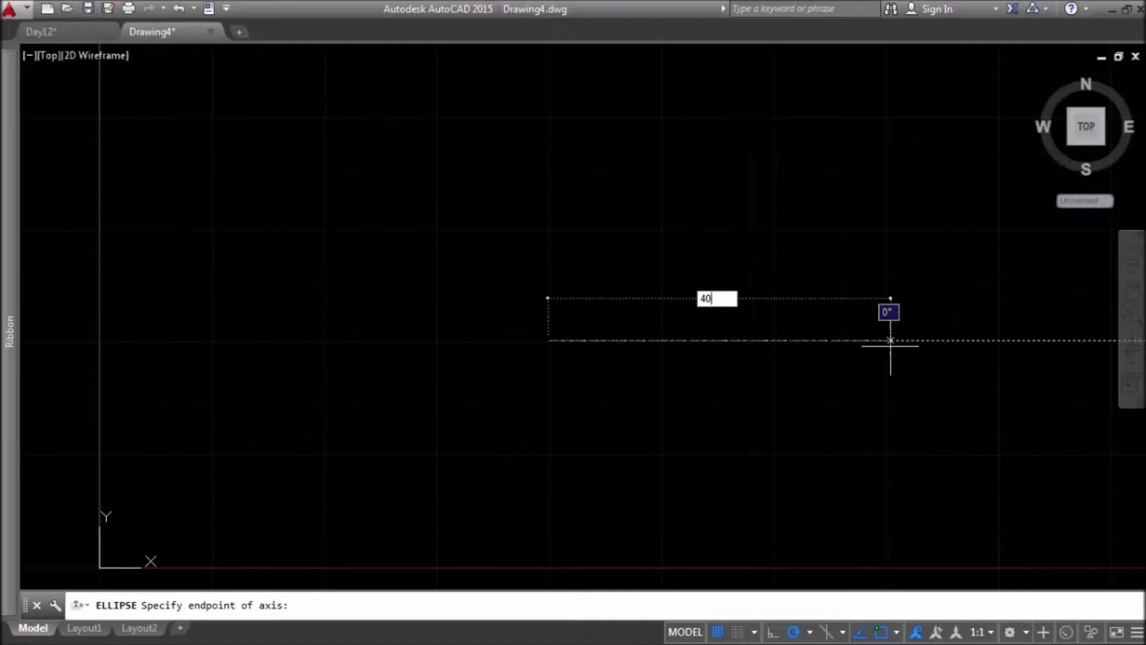
key(Return)
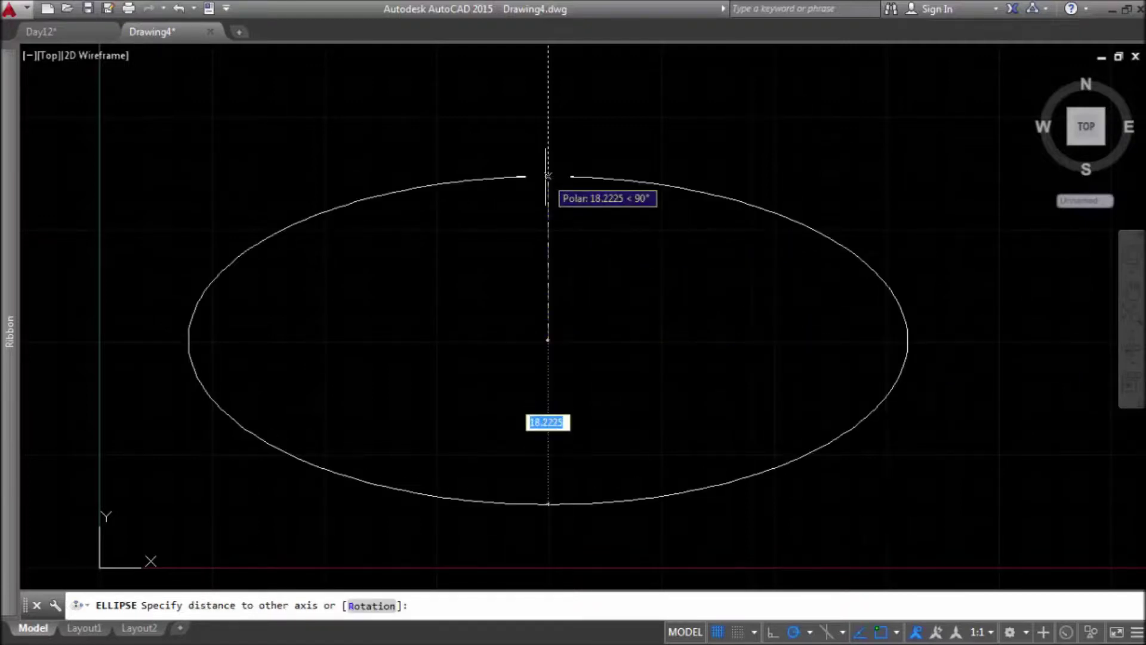
text(3)
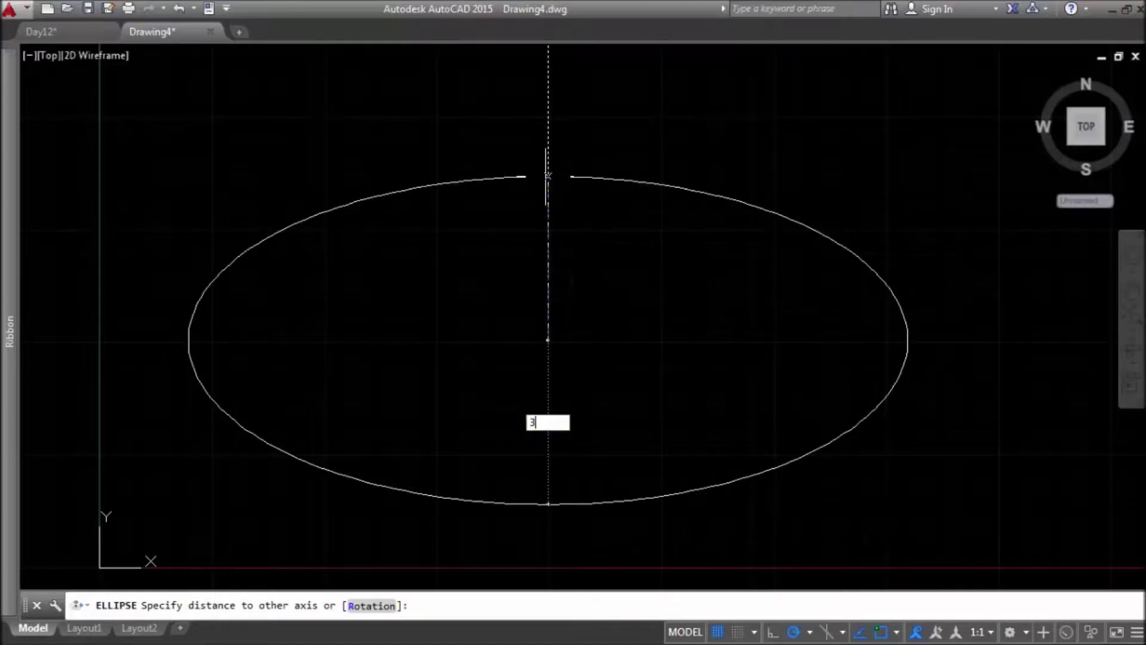
text(0)
key(Return)
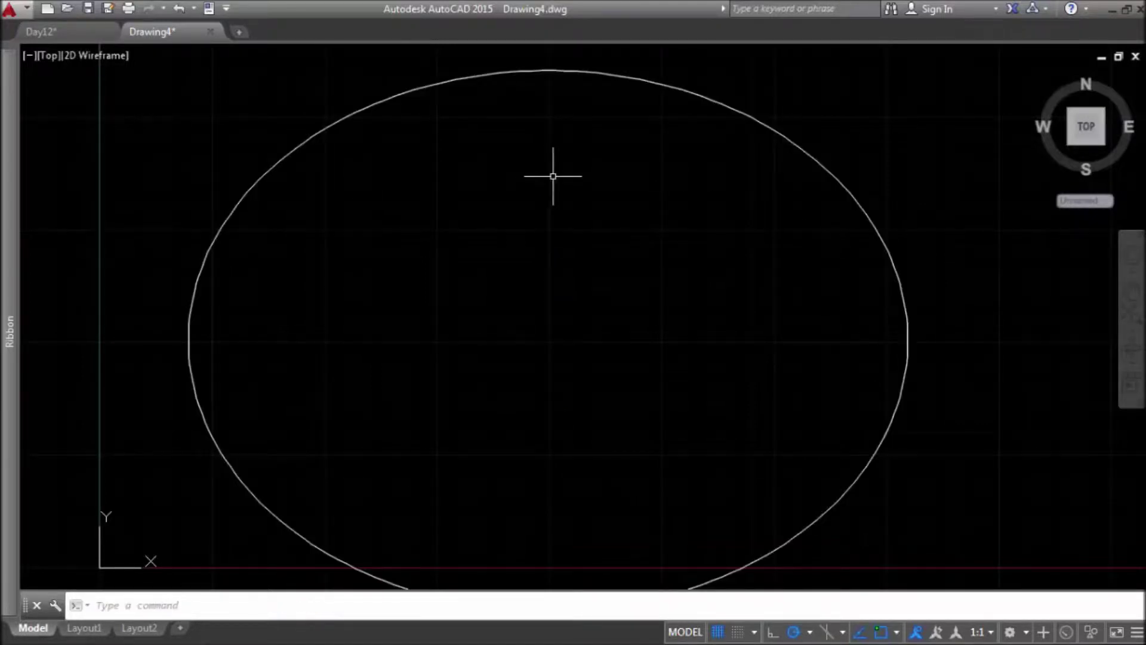
Step: Zoom to extents and add a horizontal XLINE through the ellipse centre
click(1135, 317)
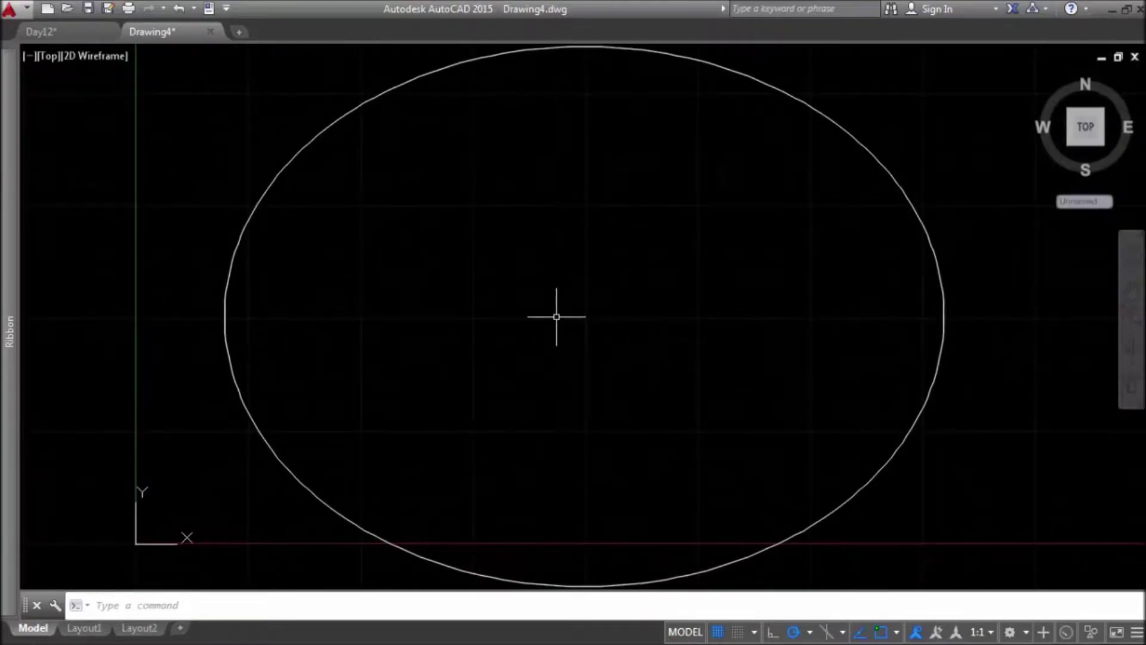
text(X)
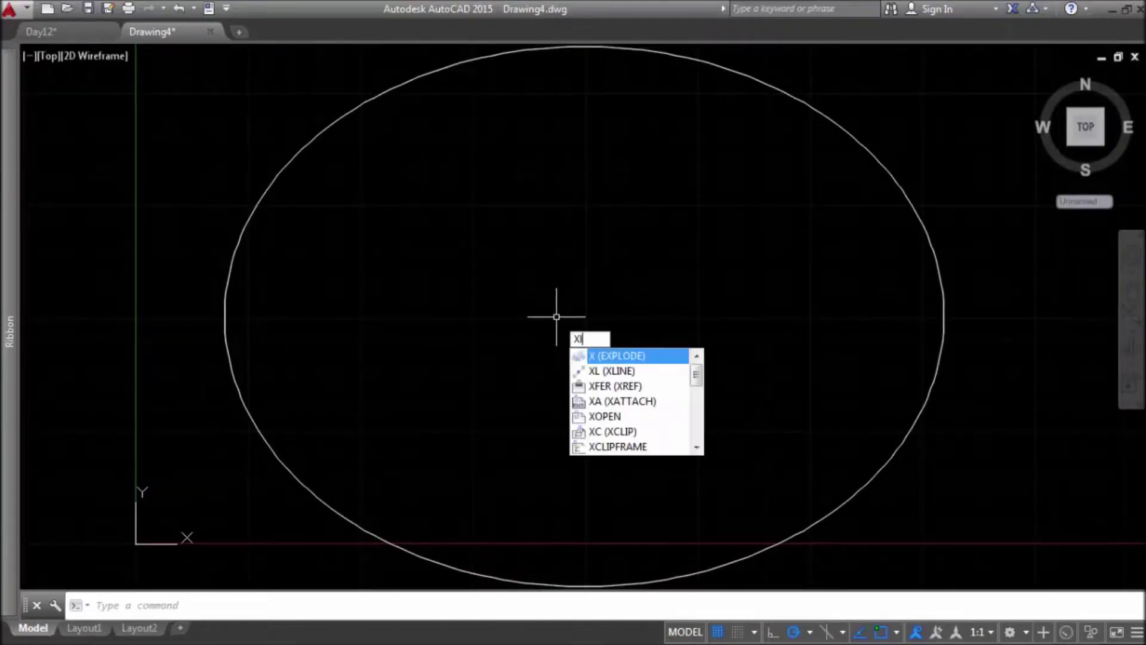
text(L)
key(Return)
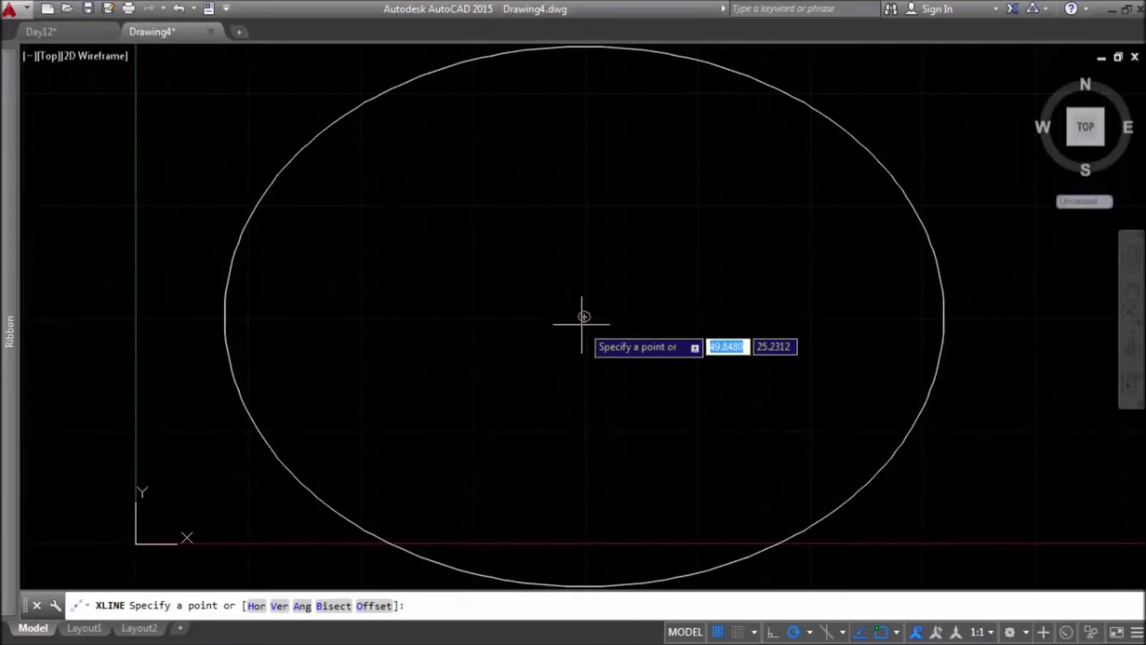
click(584, 317)
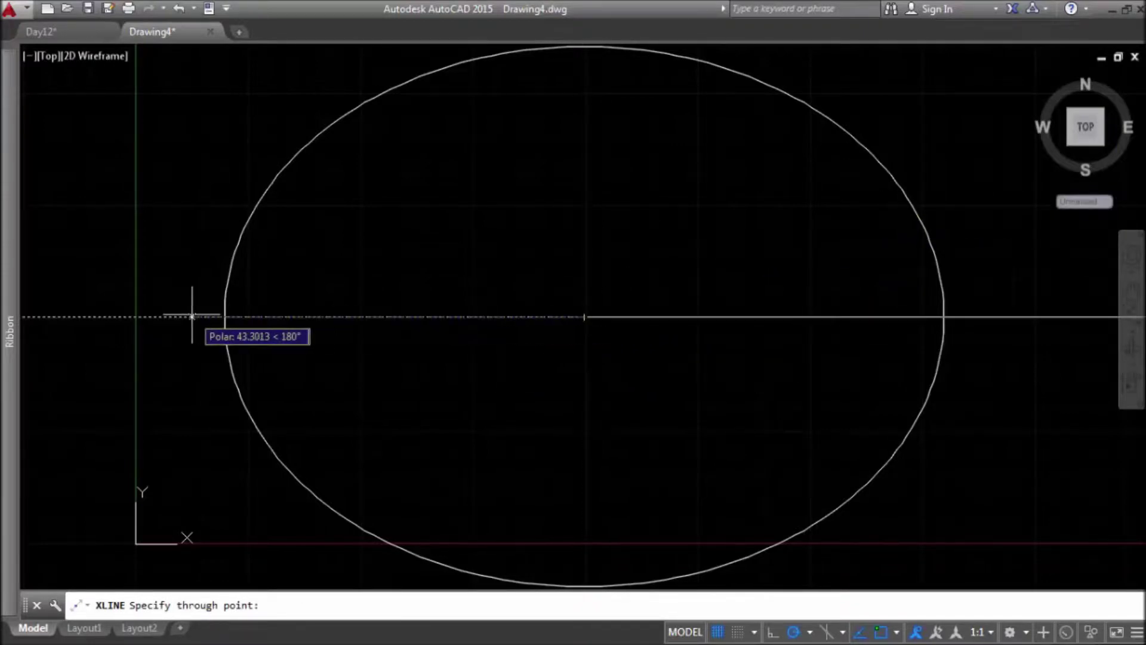
click(192, 317)
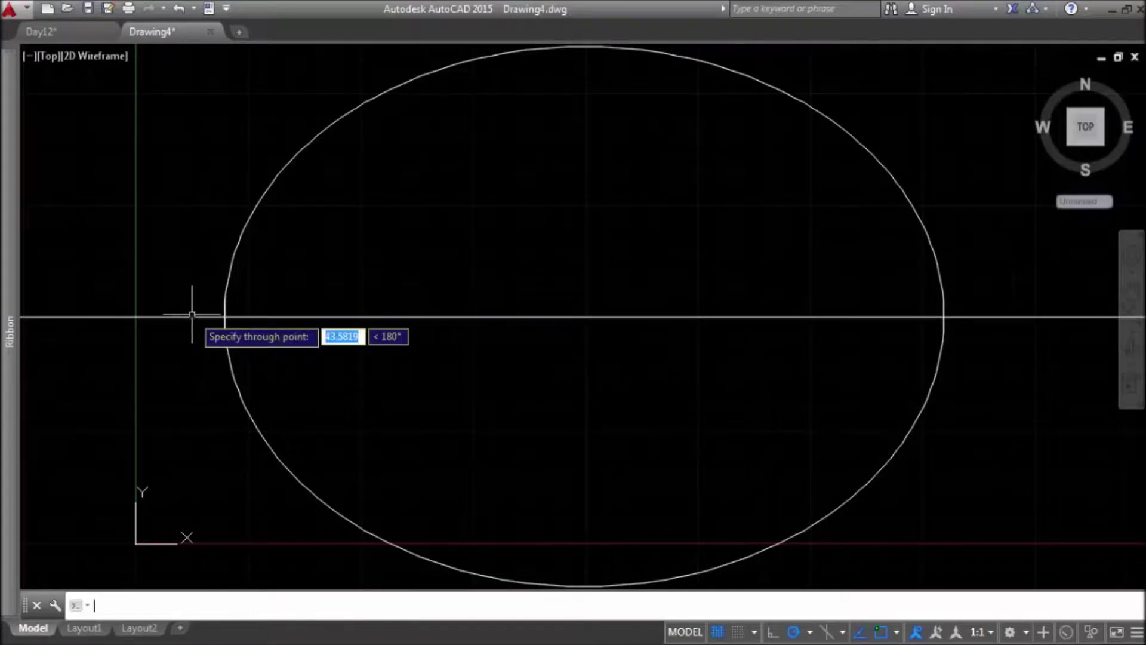
key(Return)
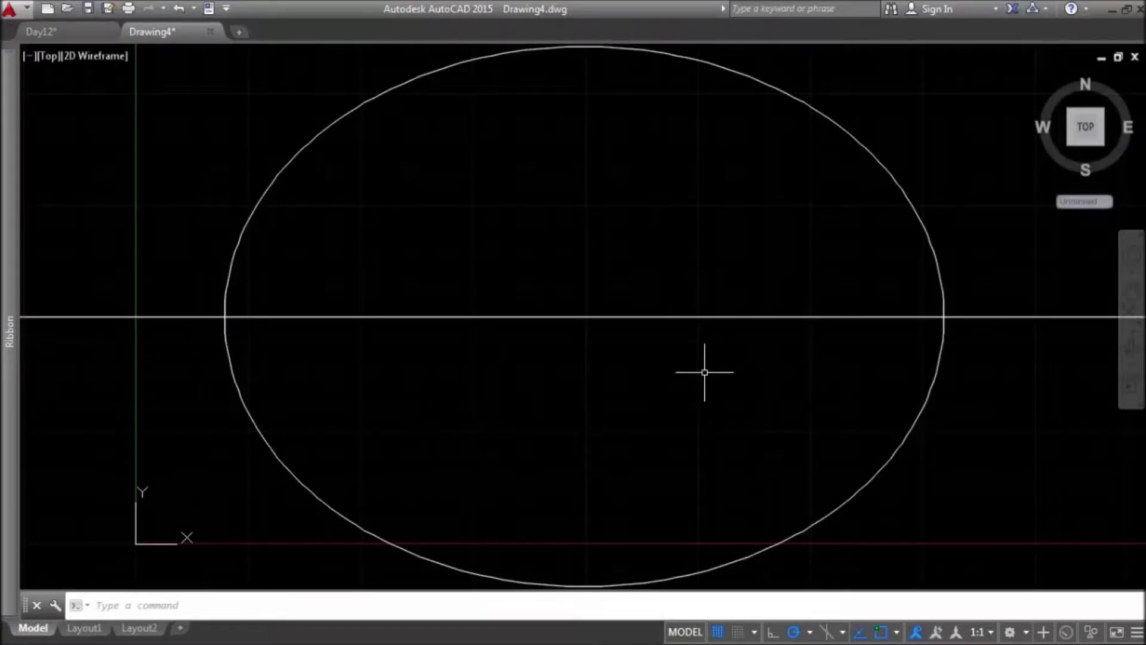
Step: Offset the ellipse inward twice by 5 to make two inner ellipses
text(O)
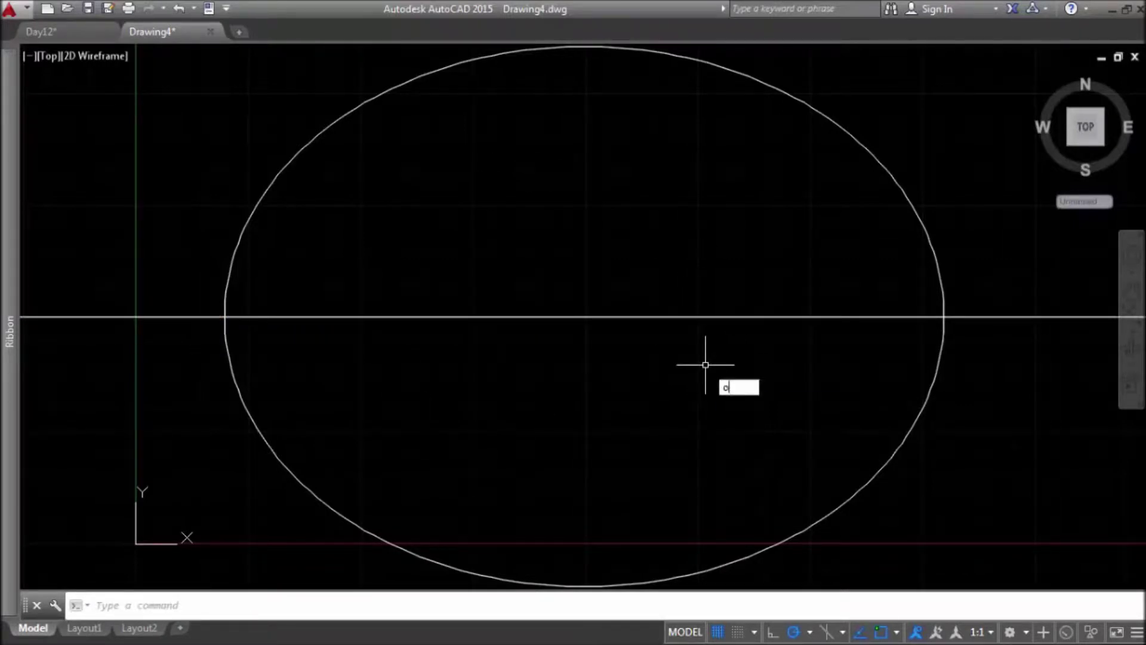
text(f)
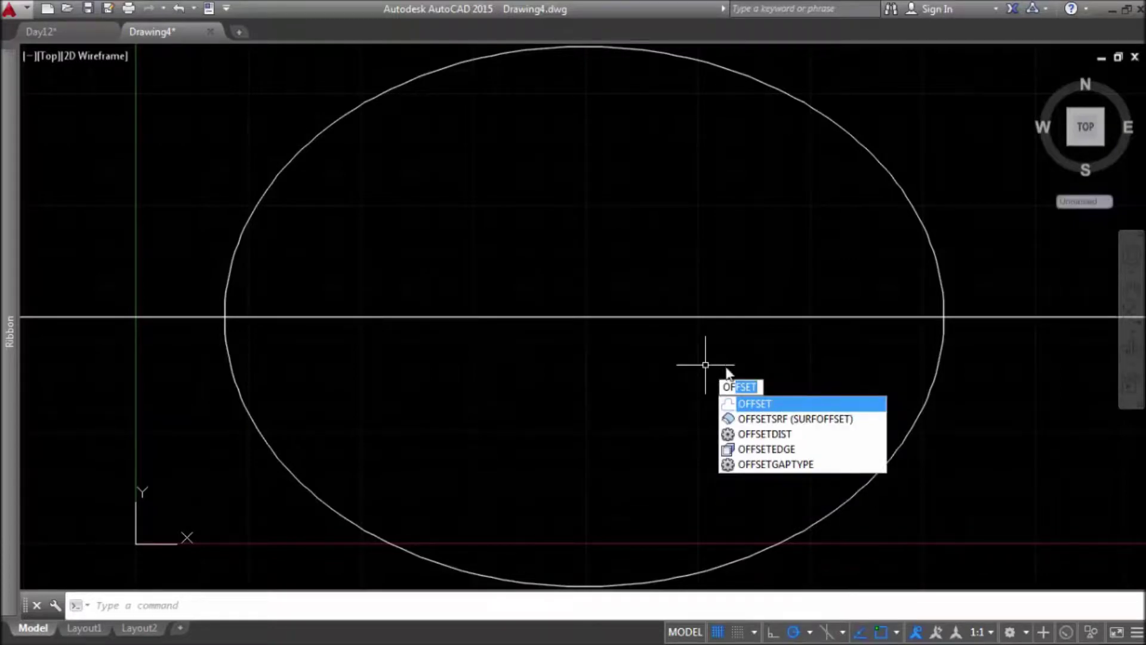
click(760, 409)
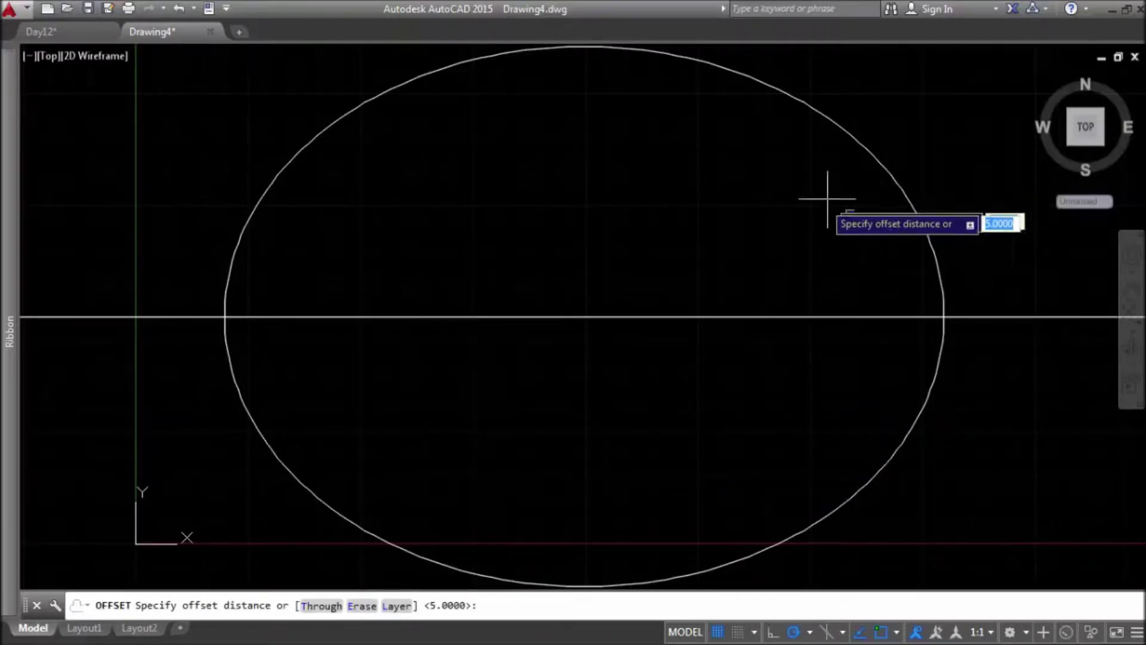
text(5)
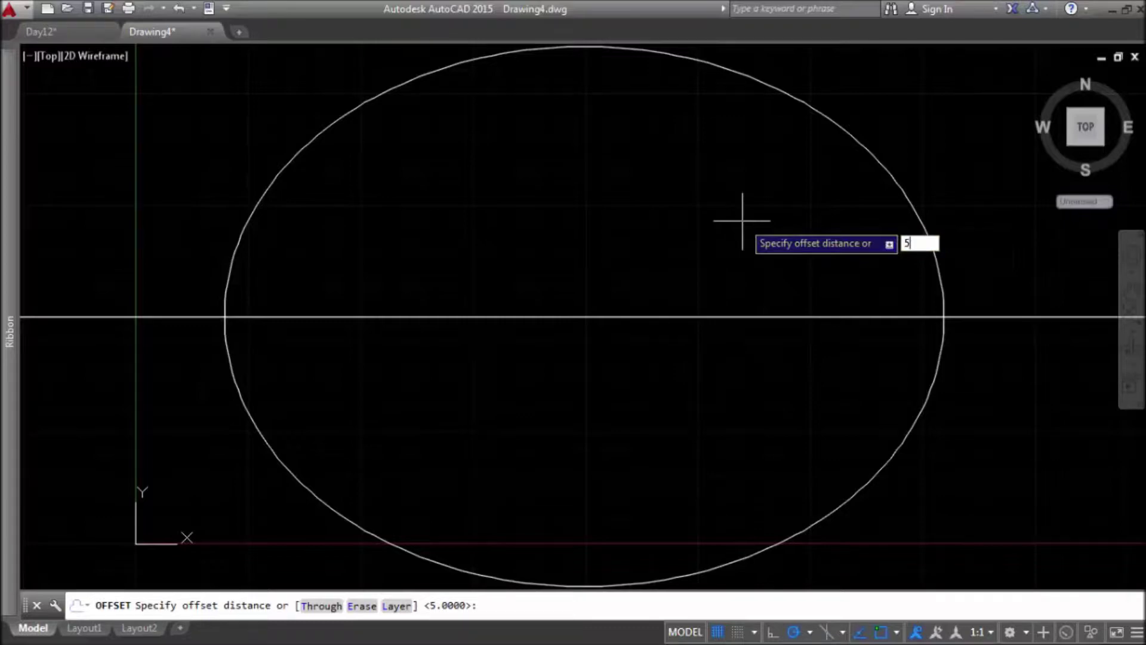
key(Return)
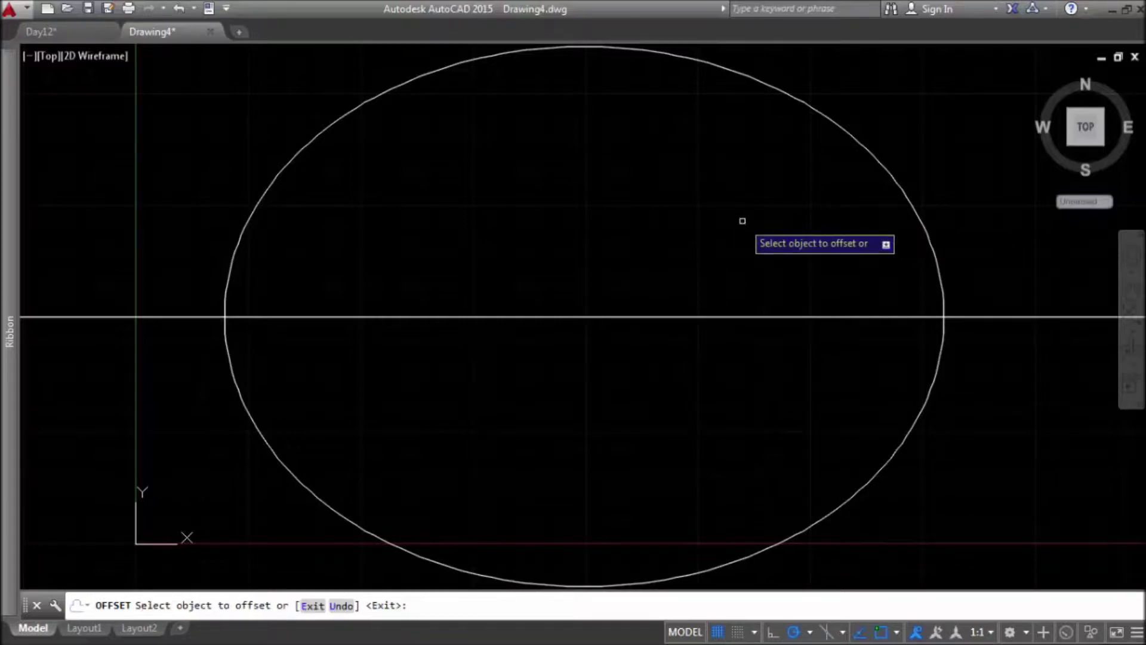
click(835, 123)
click(782, 158)
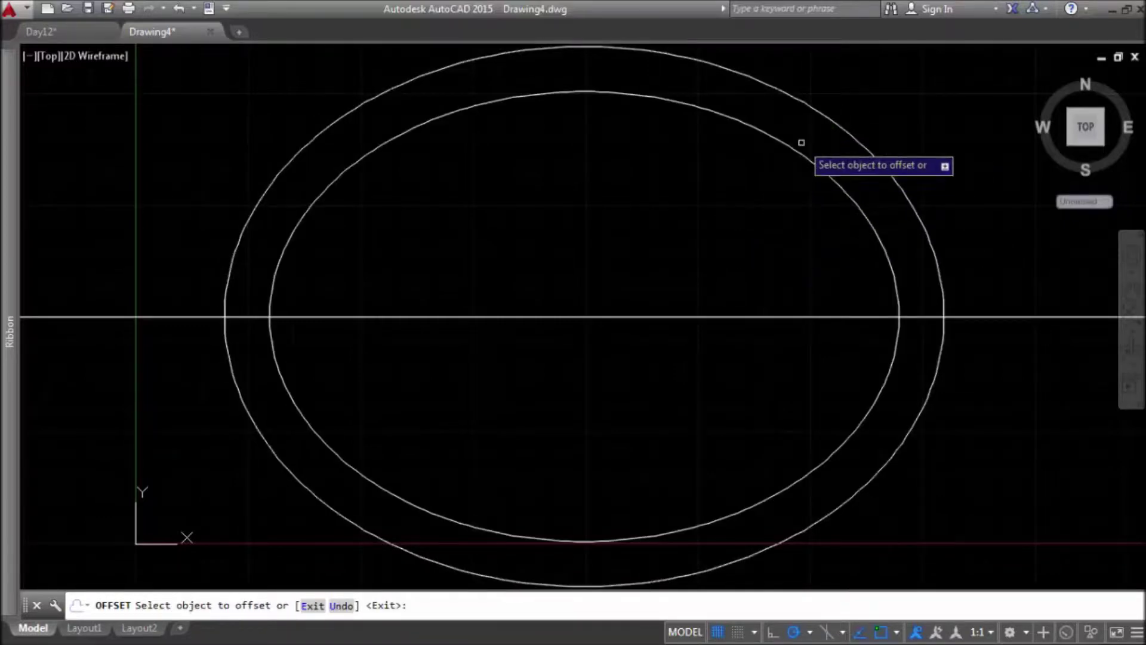
click(796, 151)
click(743, 224)
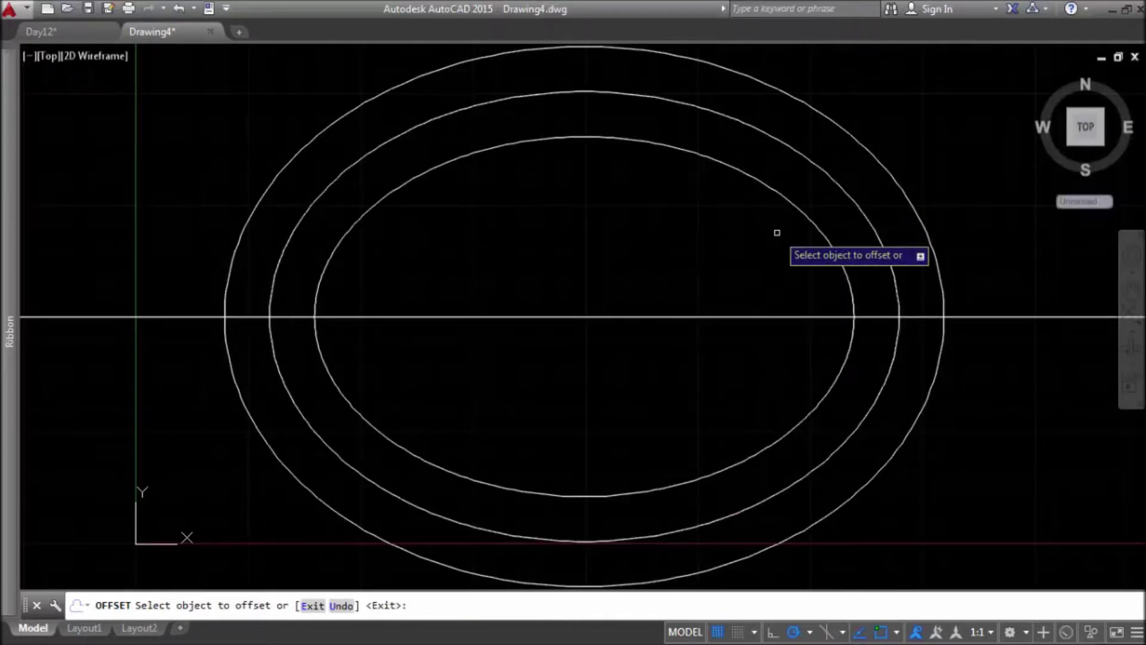
Step: Offset the horizontal construction line 5 above and 5 below
click(602, 317)
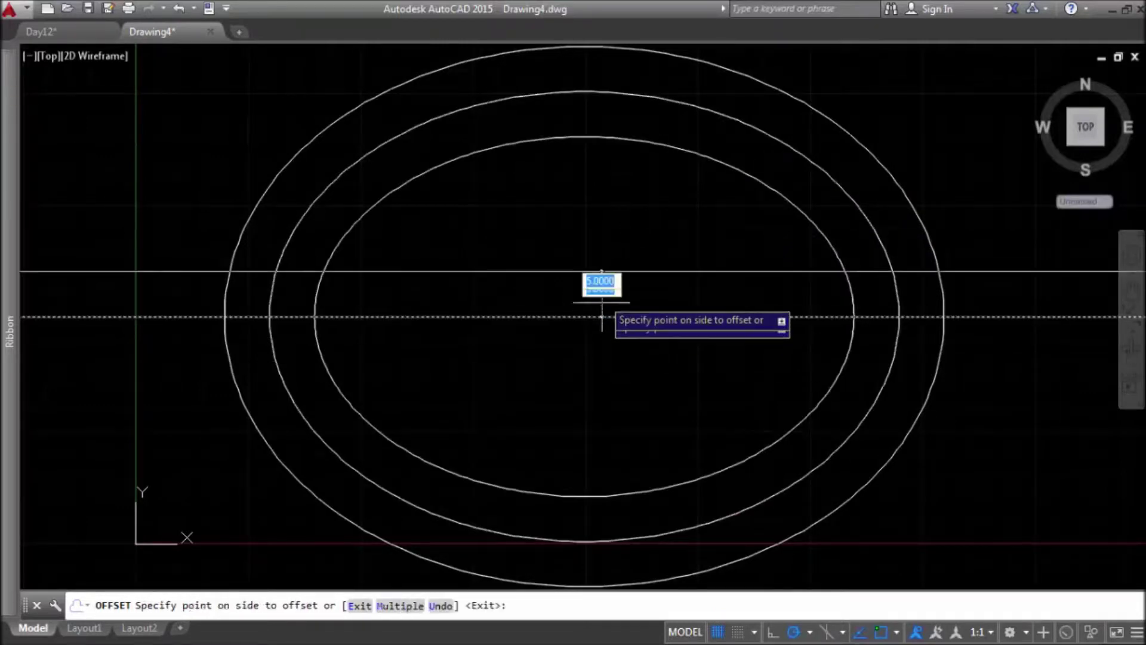
click(594, 237)
click(614, 317)
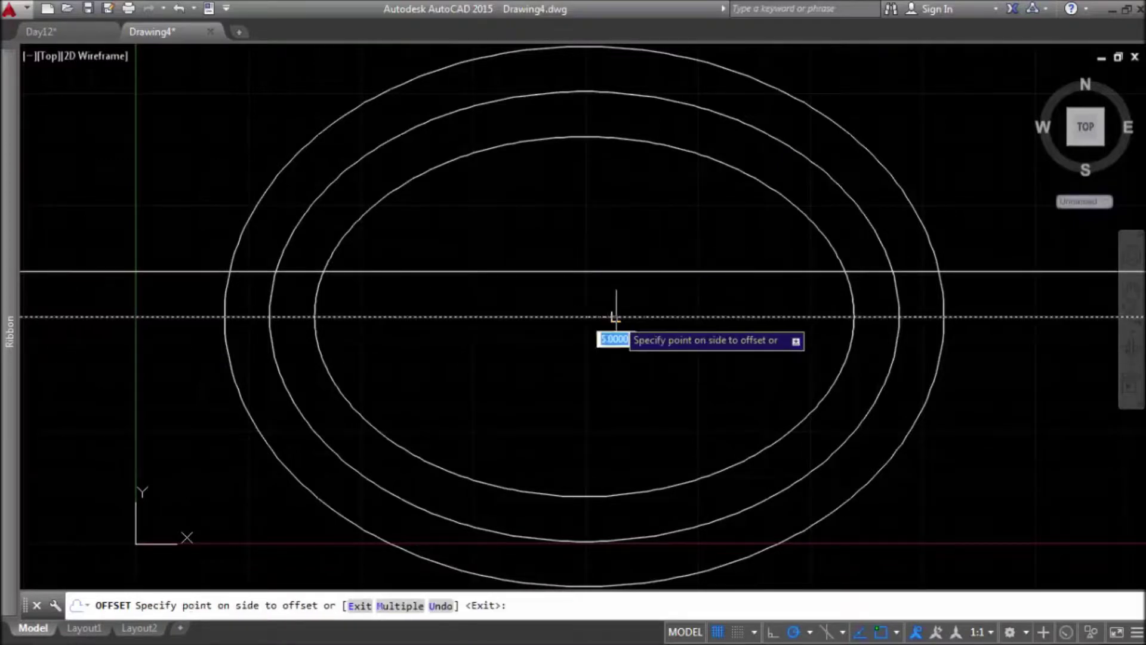
click(607, 379)
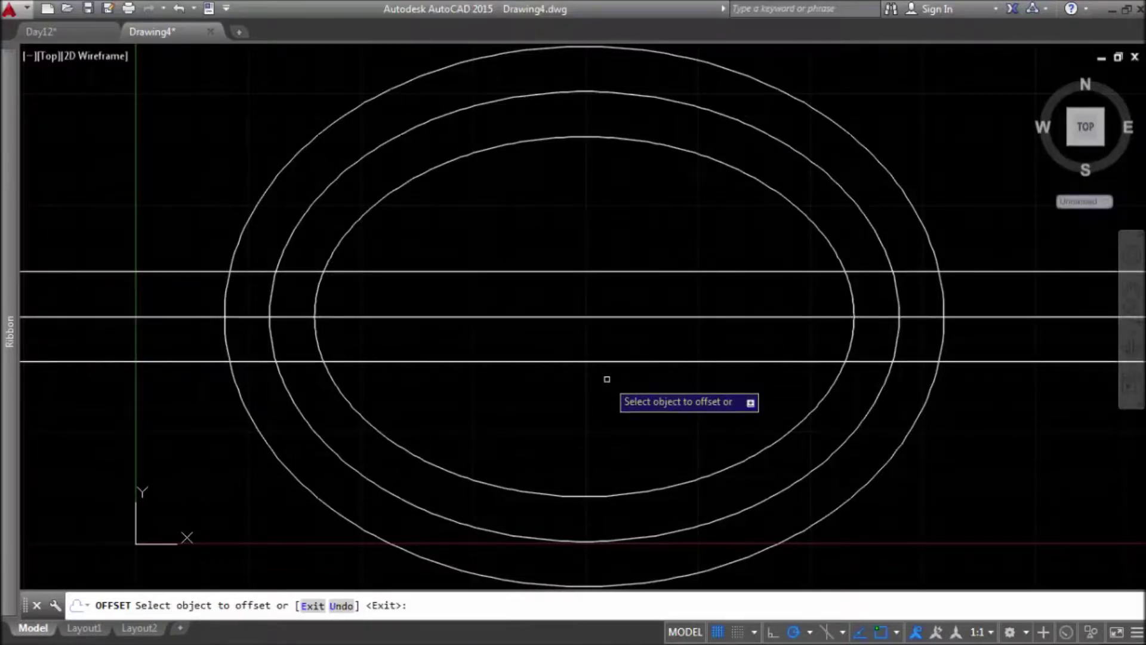
key(Escape)
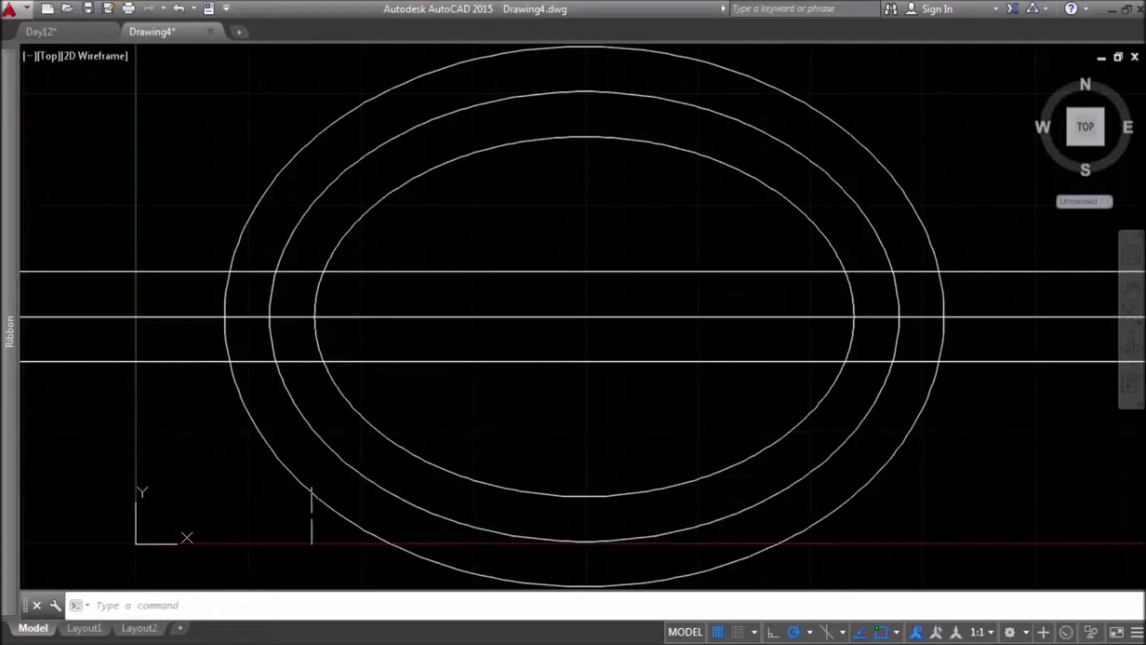
Step: Glance at the Day12 drawing, then return to Drawing4
click(59, 34)
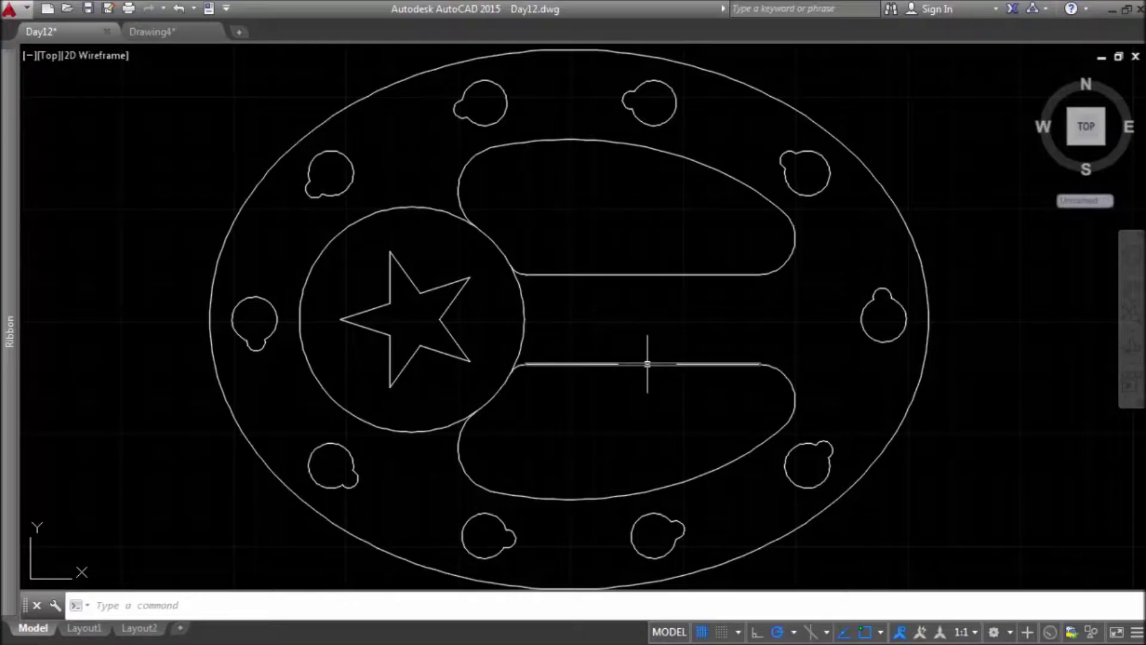
click(159, 34)
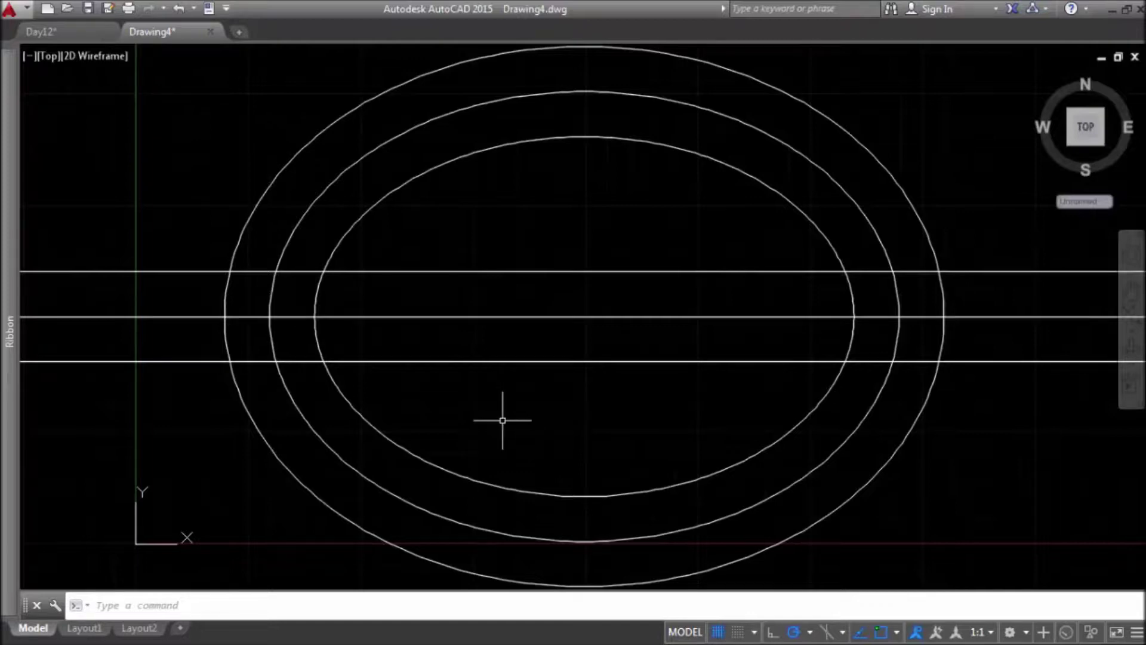
Step: Draw a 25-diameter 2P circle from the inner ellipse's left intersection with the centre line
text(c)
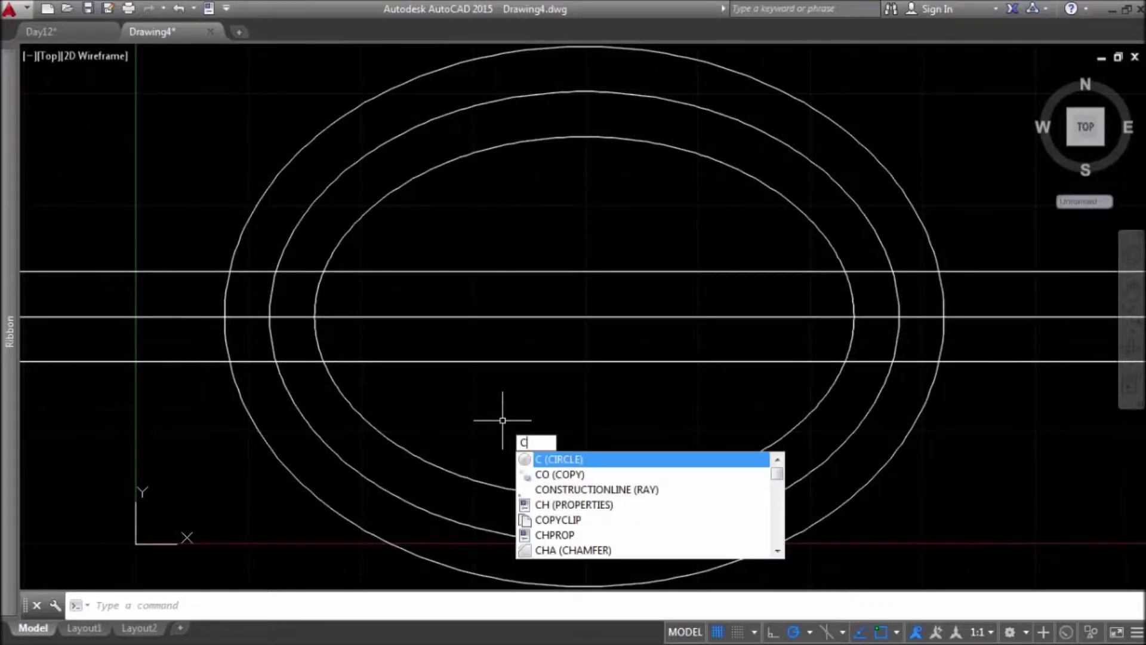
key(Return)
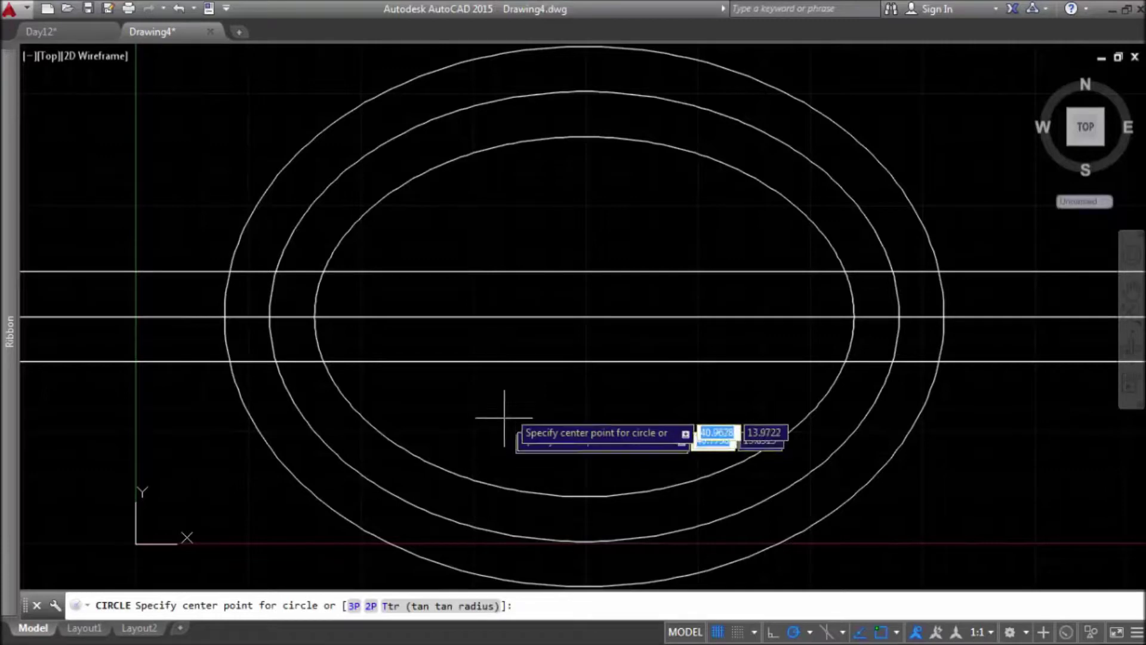
click(372, 606)
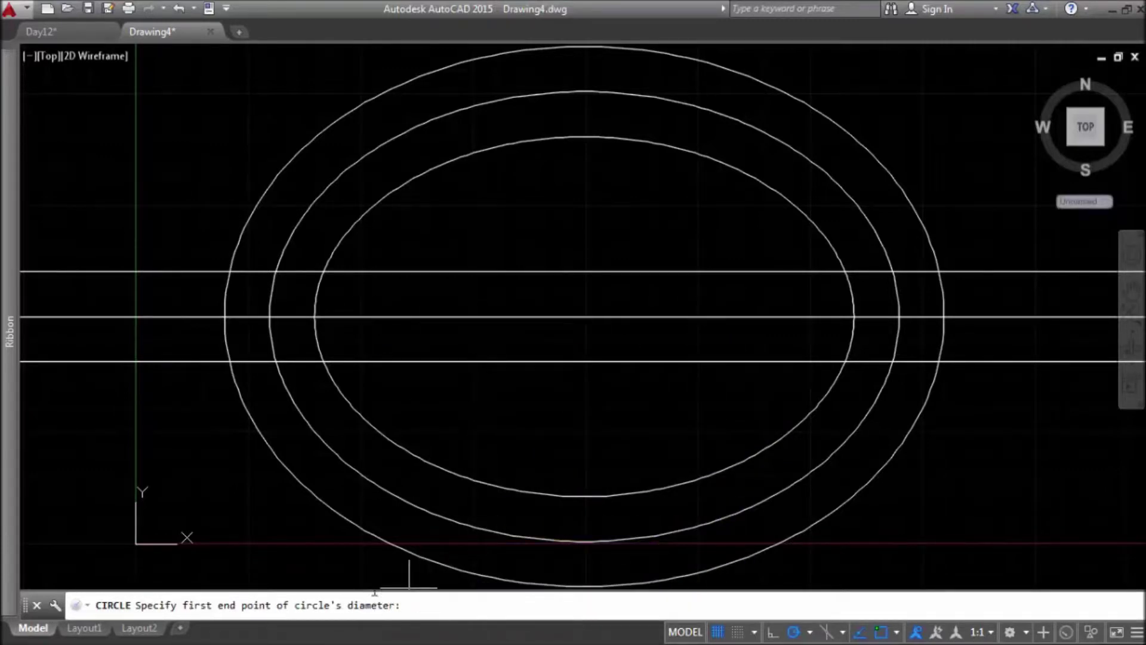
click(314, 317)
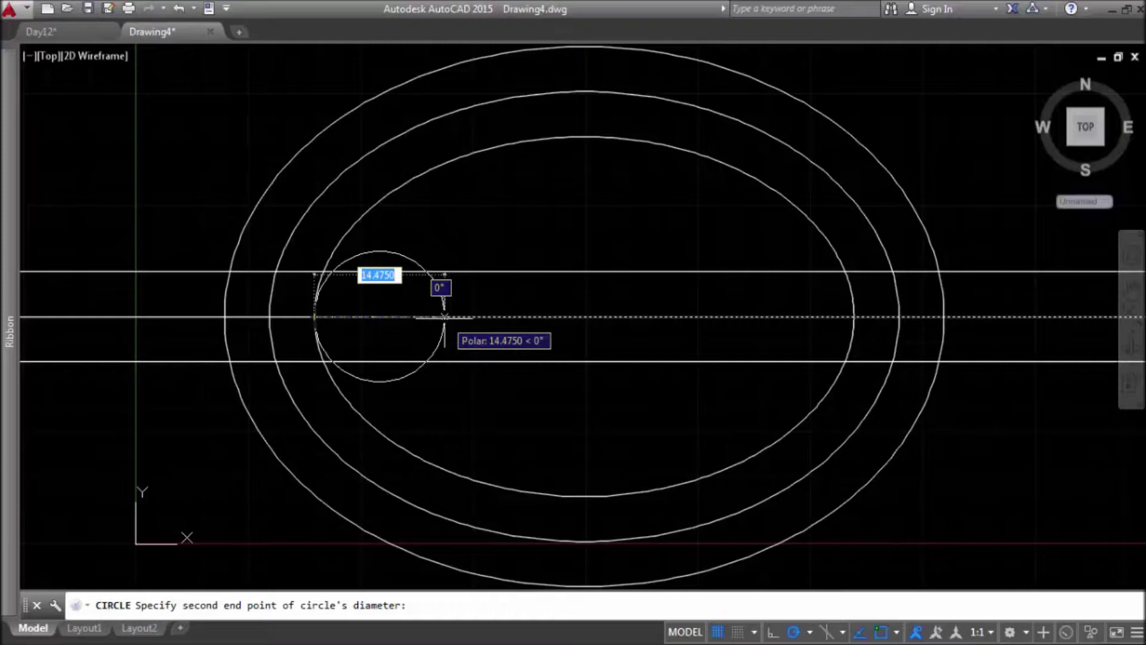
text(25)
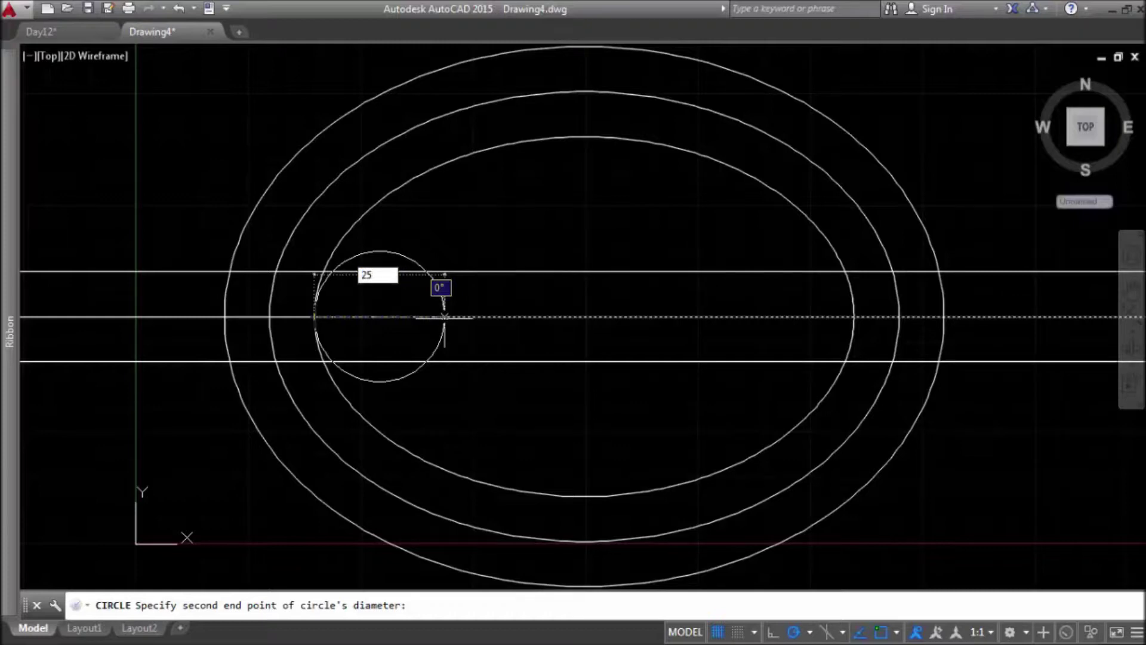
key(Return)
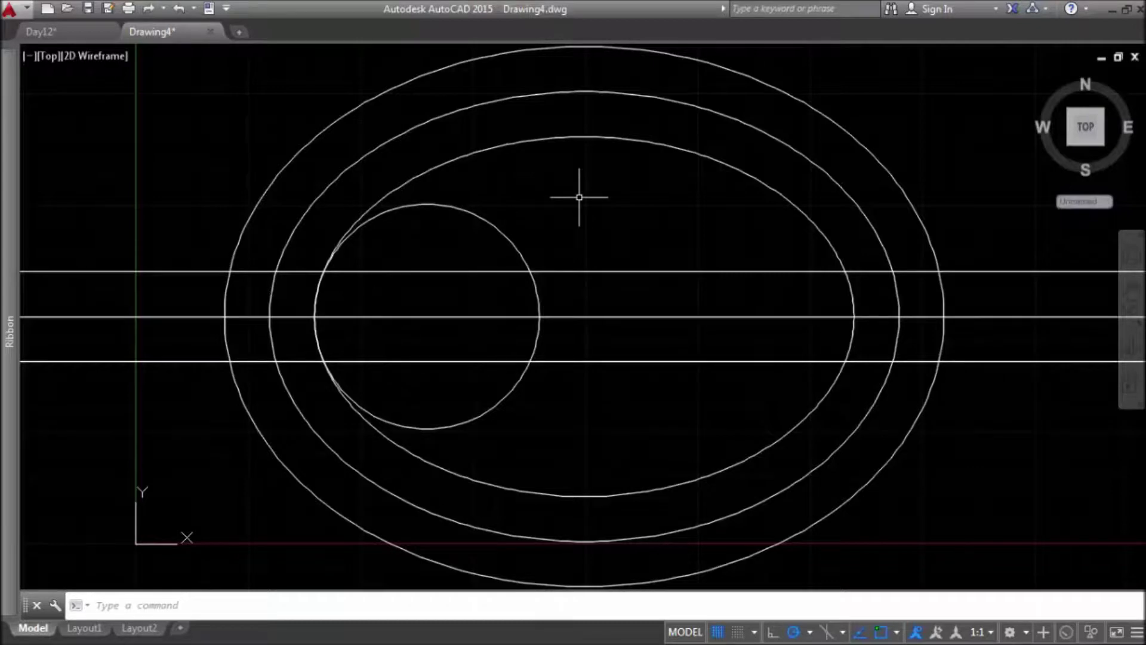
text(FILLET)
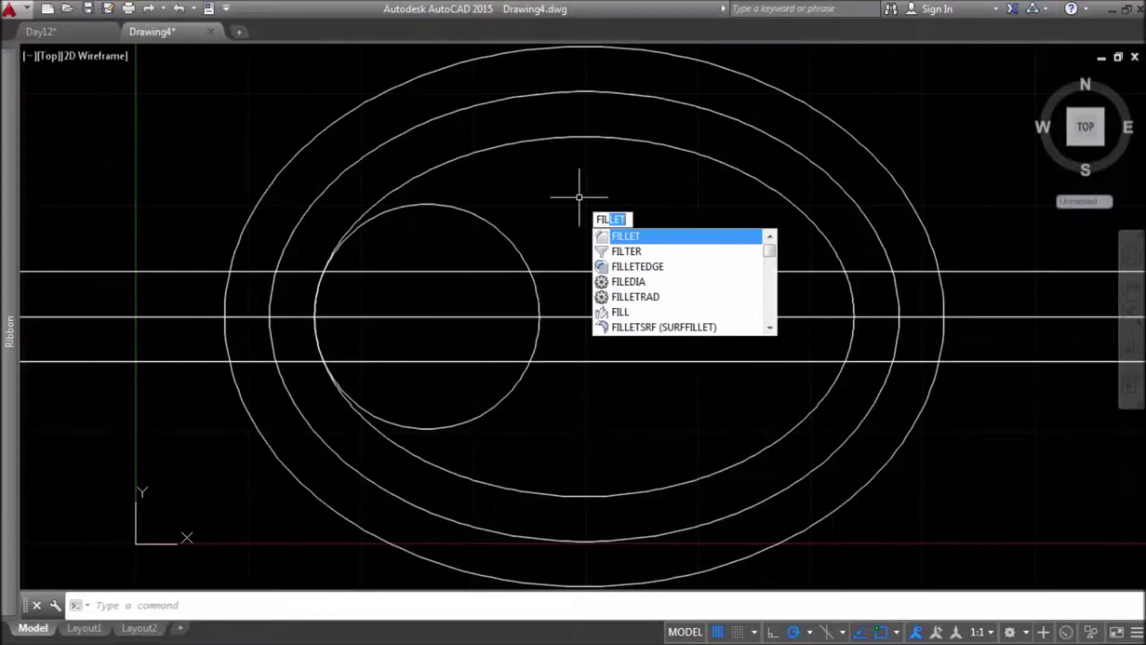
Step: Fillet the circle to the inner ellipse at top and bottom with radius 5
click(623, 238)
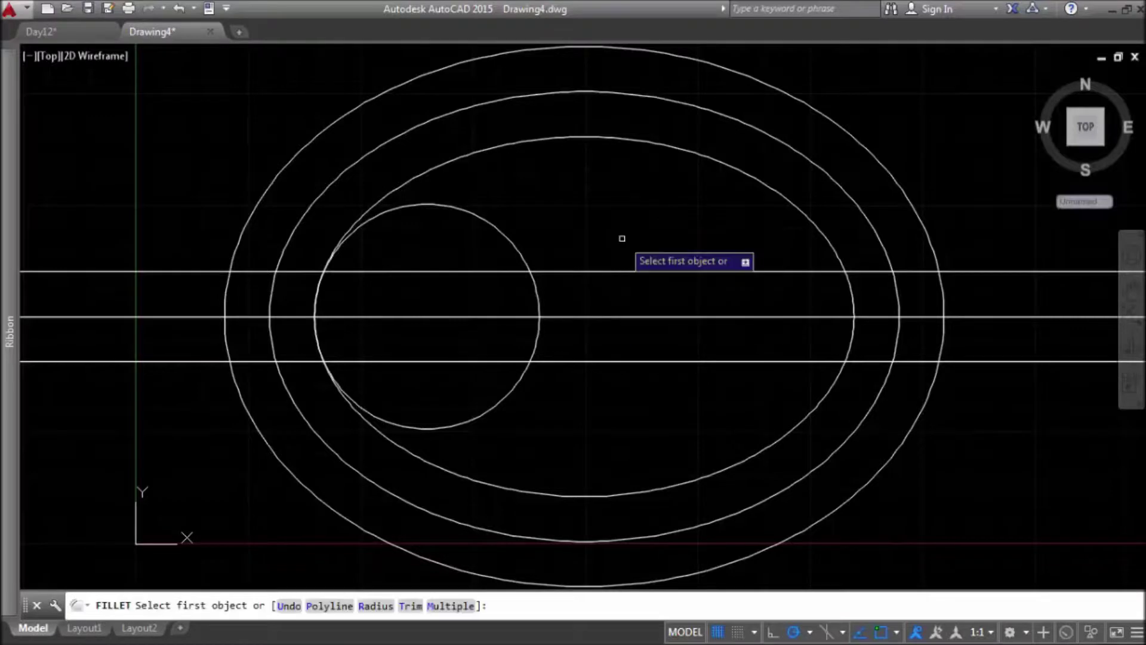
click(375, 606)
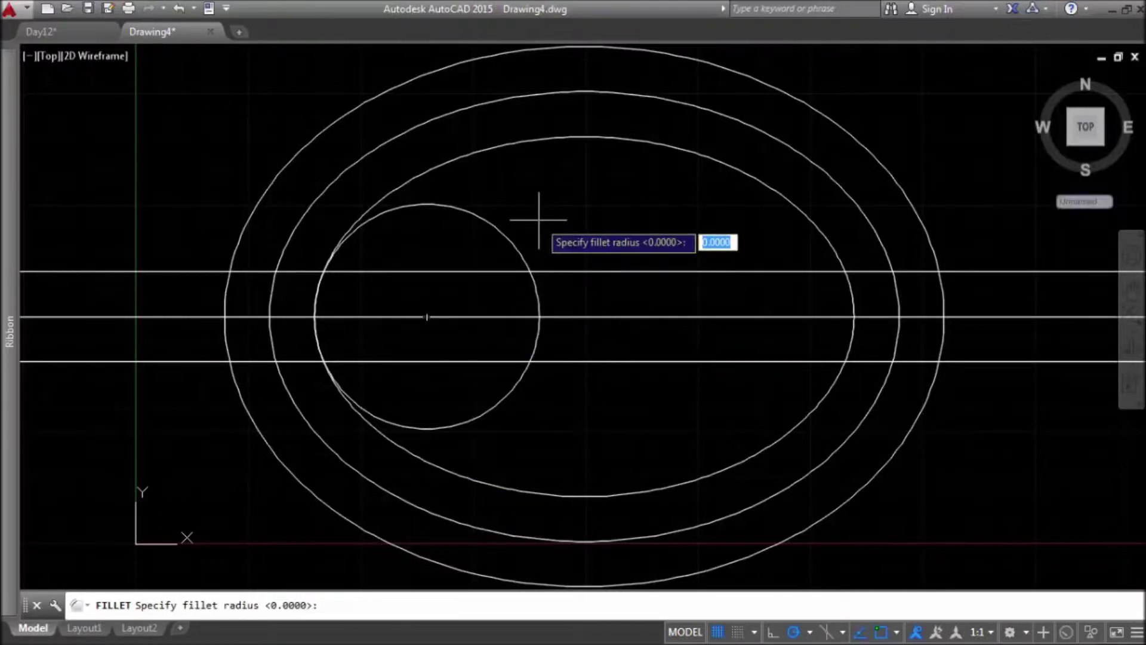
text(5)
key(Return)
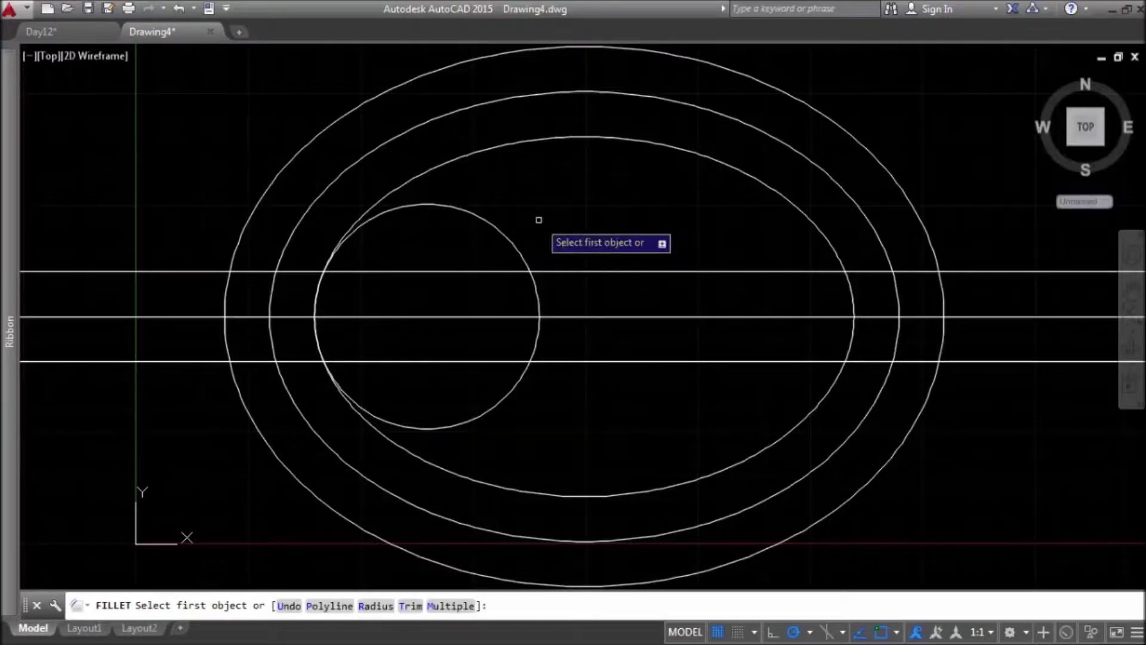
click(462, 215)
click(458, 155)
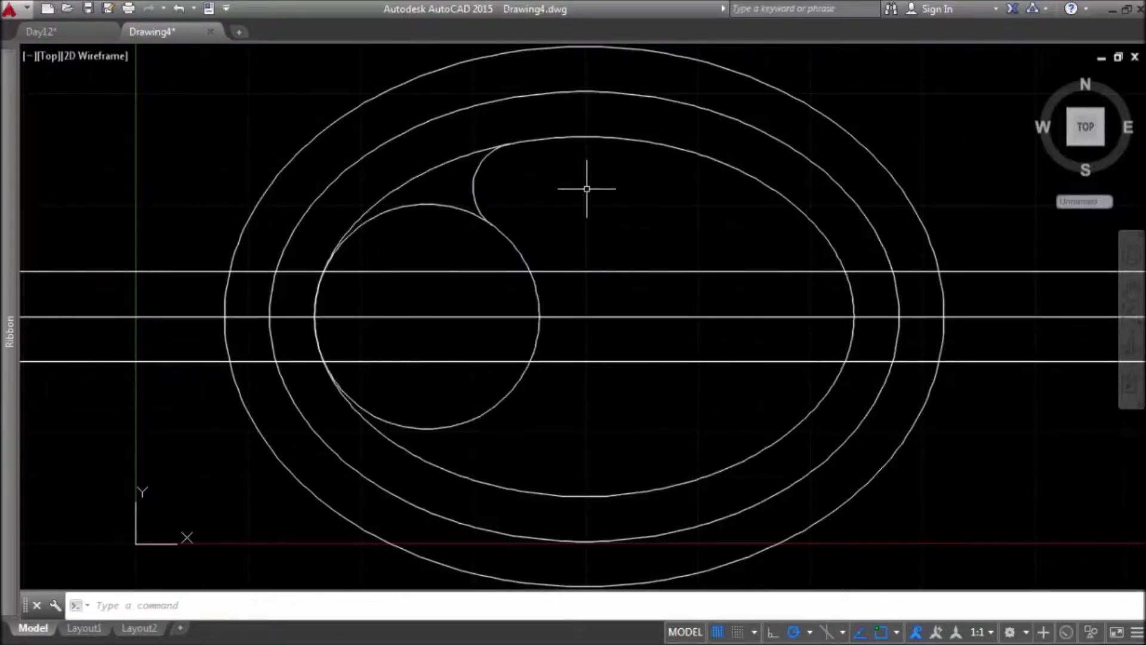
key(Return)
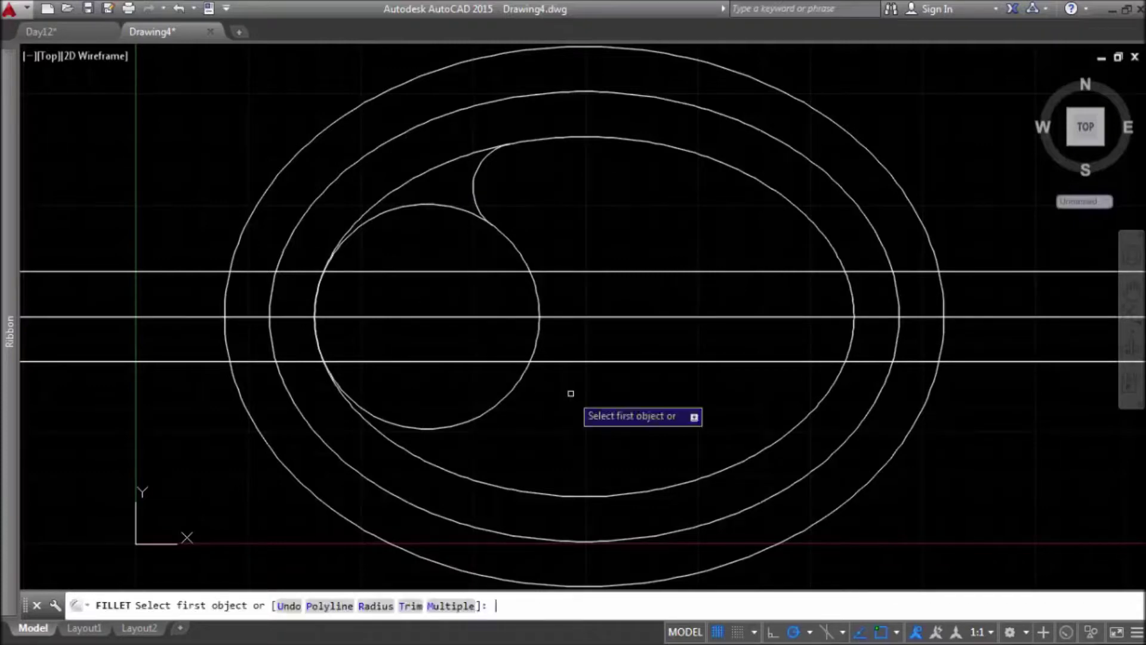
click(457, 425)
click(448, 470)
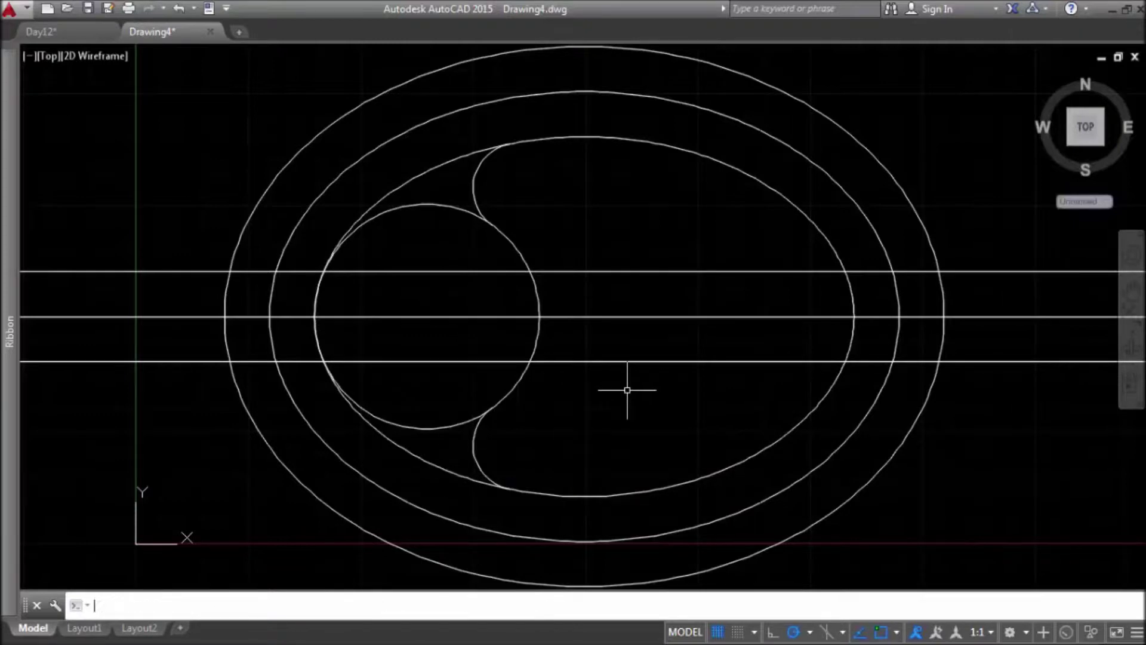
Step: Fillet the upper and lower offset lines into the circle with radius 2
text(f)
key(Return)
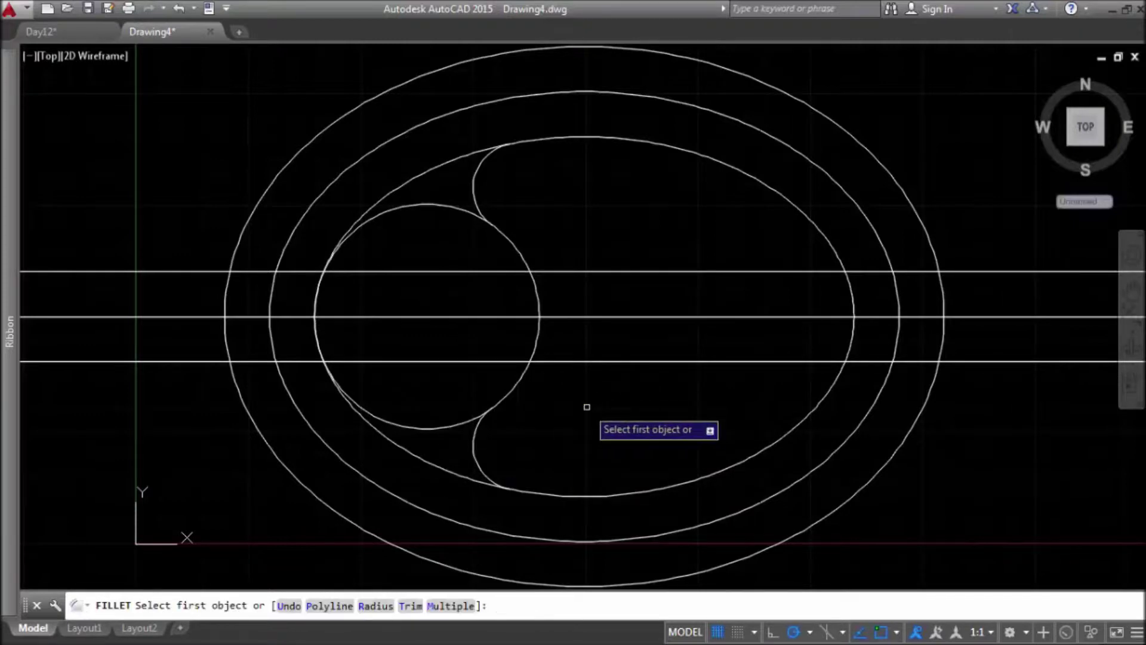
click(375, 605)
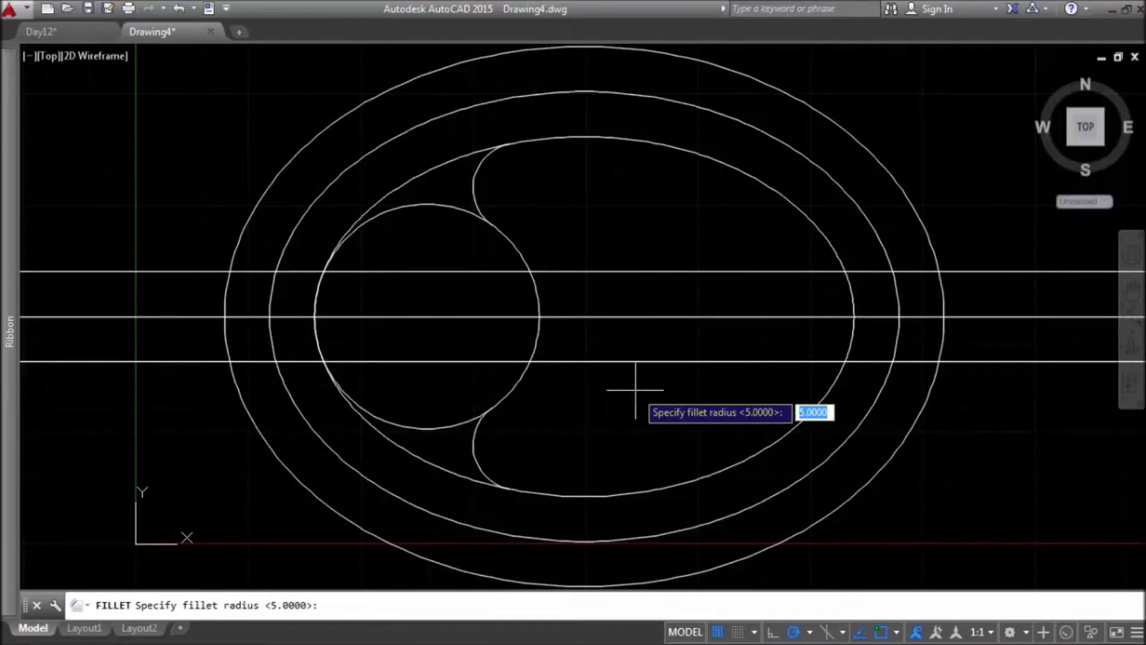
key(Return)
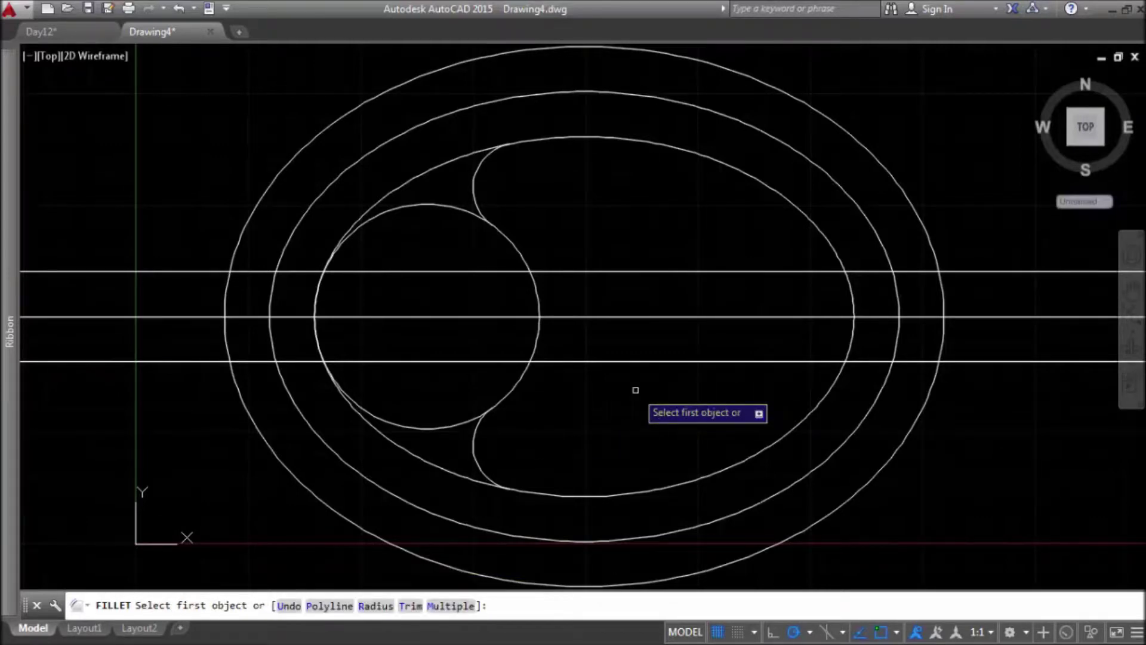
click(555, 272)
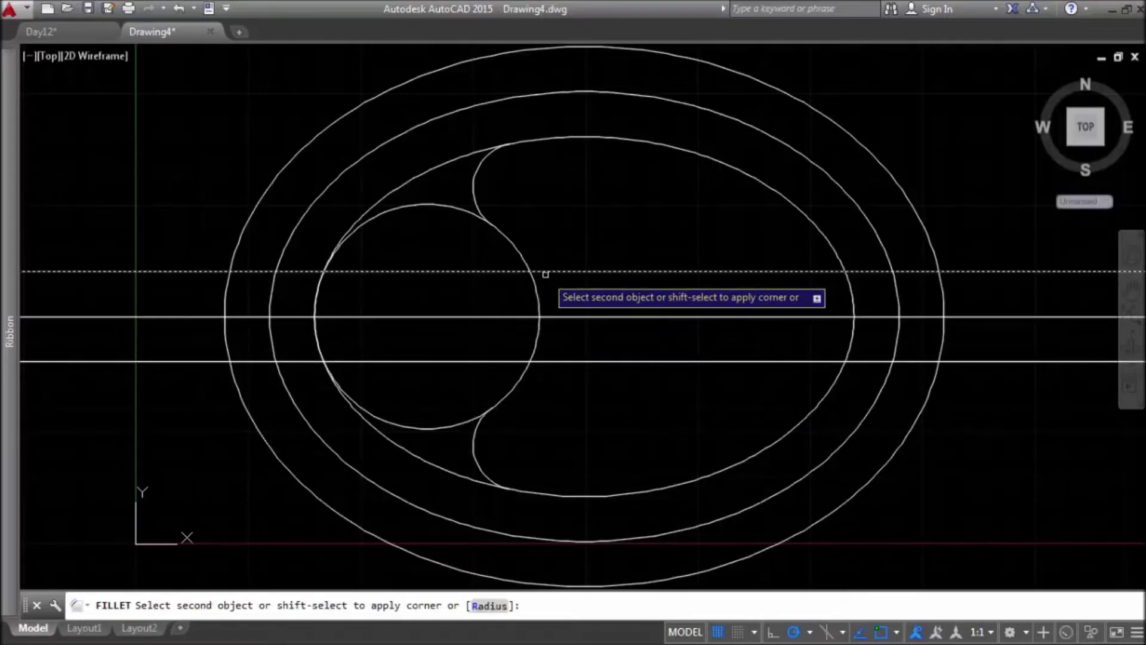
click(524, 262)
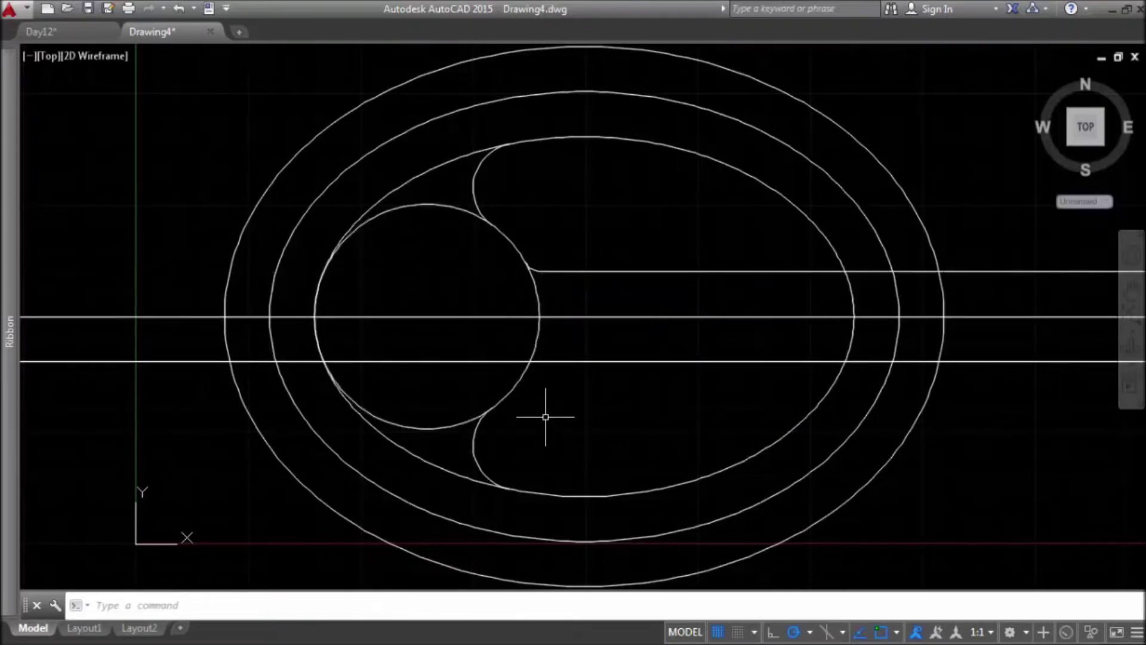
key(Return)
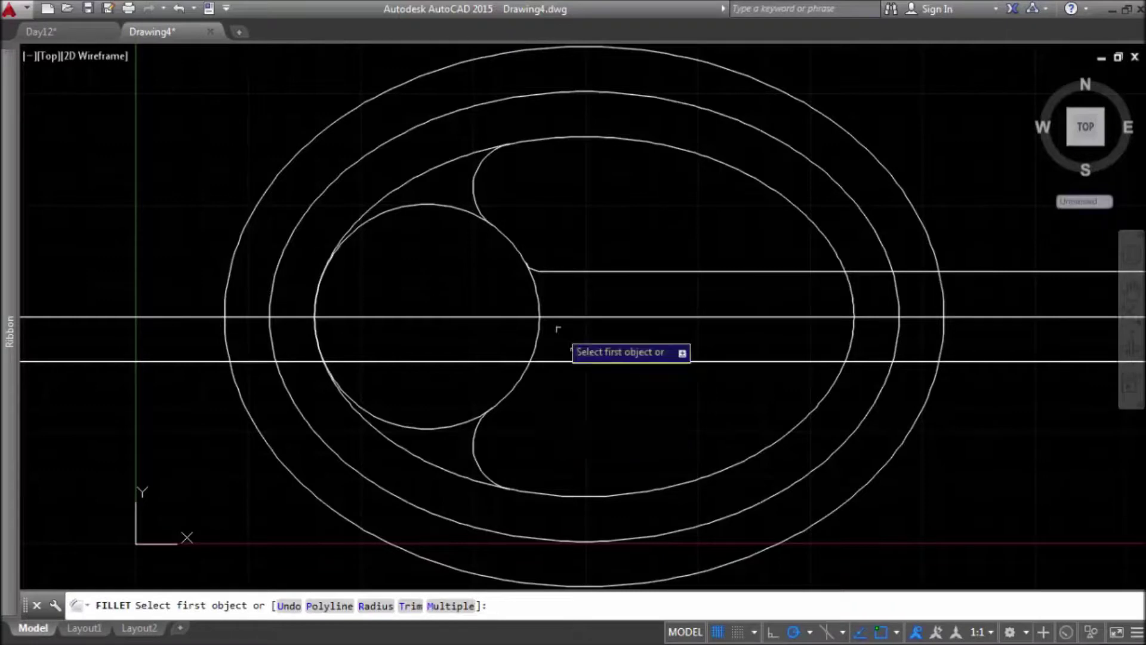
click(559, 360)
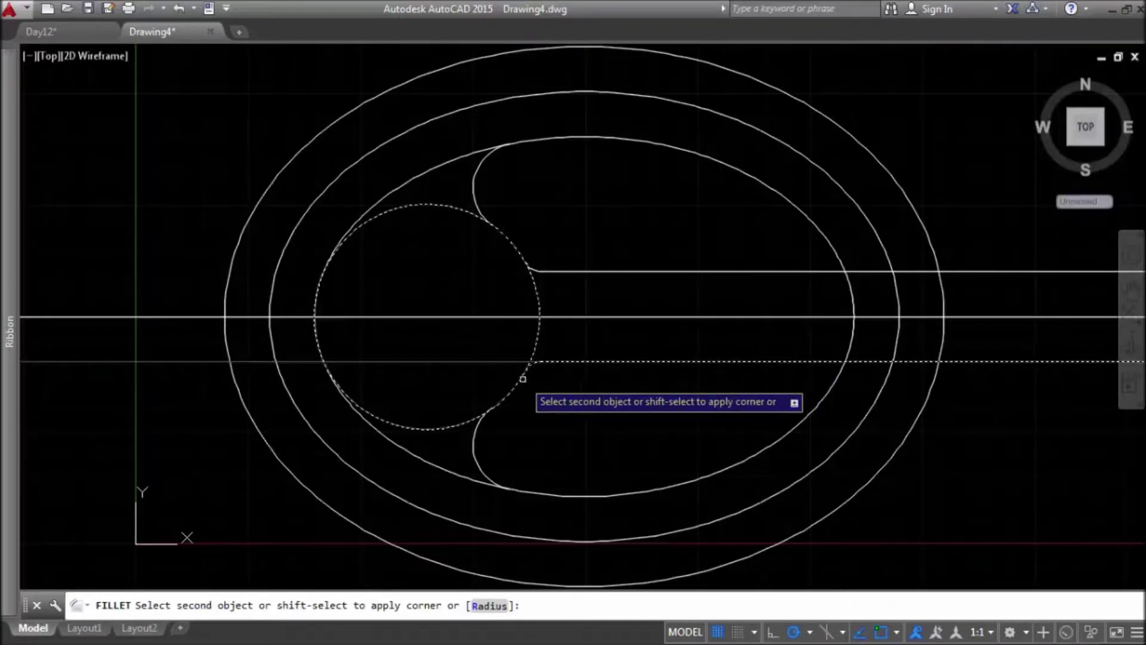
click(523, 378)
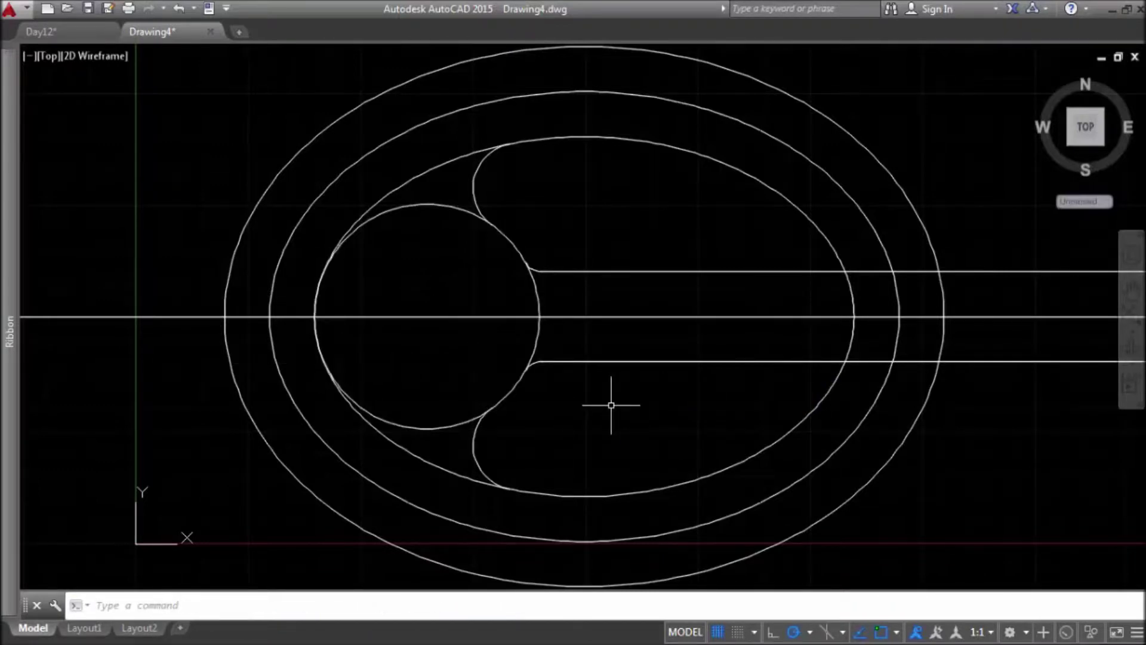
Step: Fillet both slot lines into the inner ellipse with radius 4
key(Return)
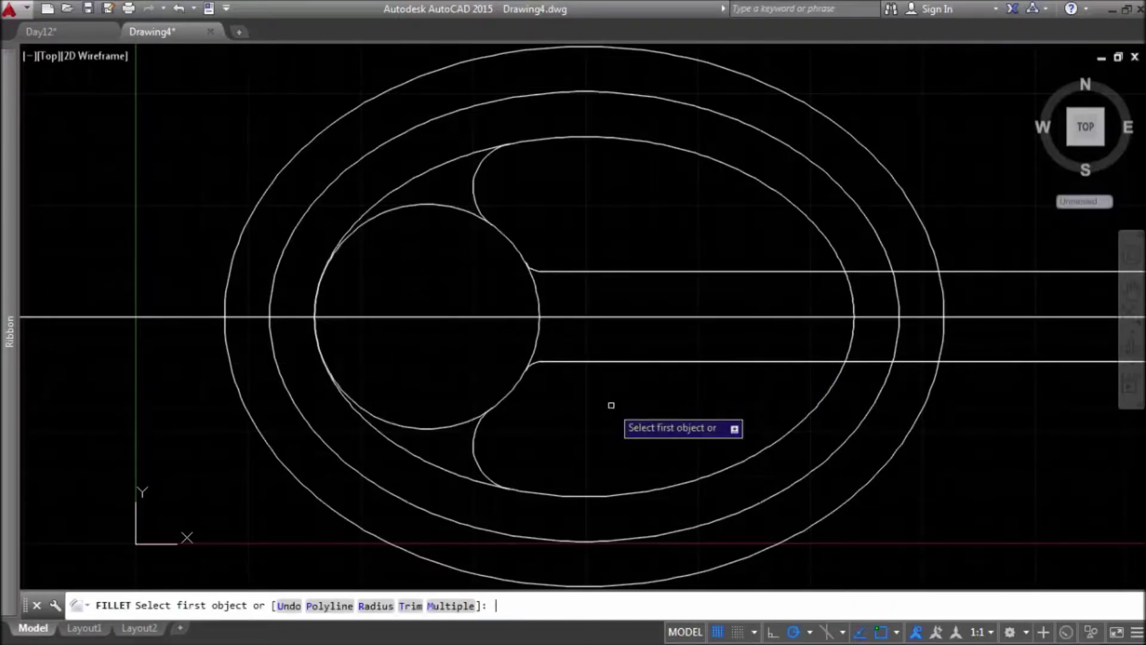
click(375, 606)
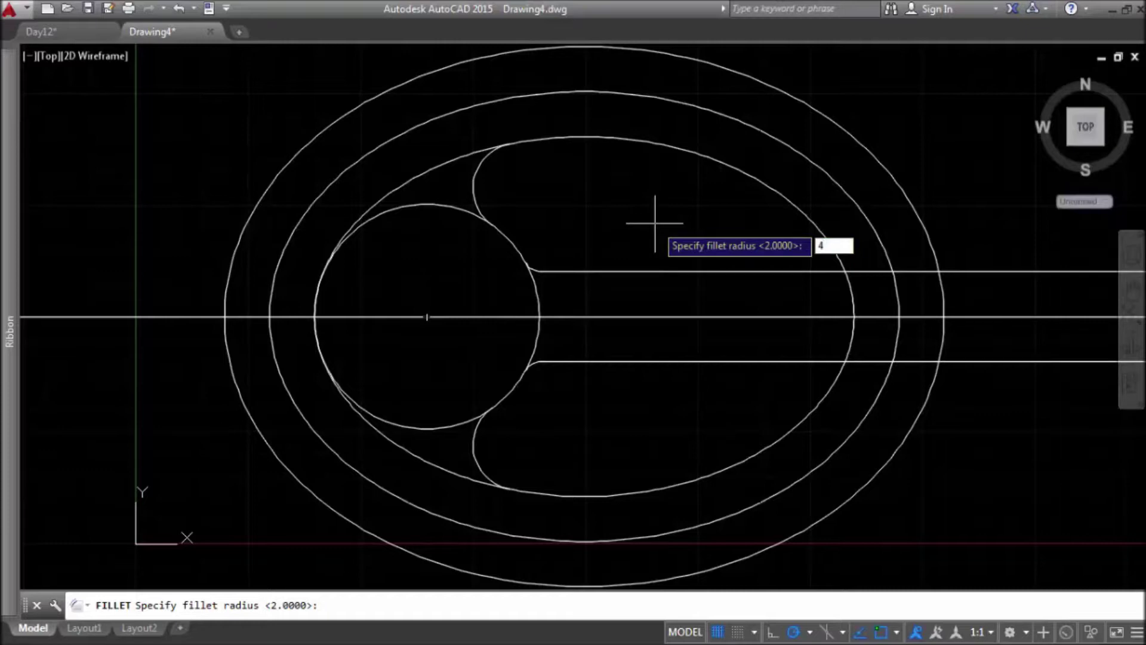
text(4)
key(Return)
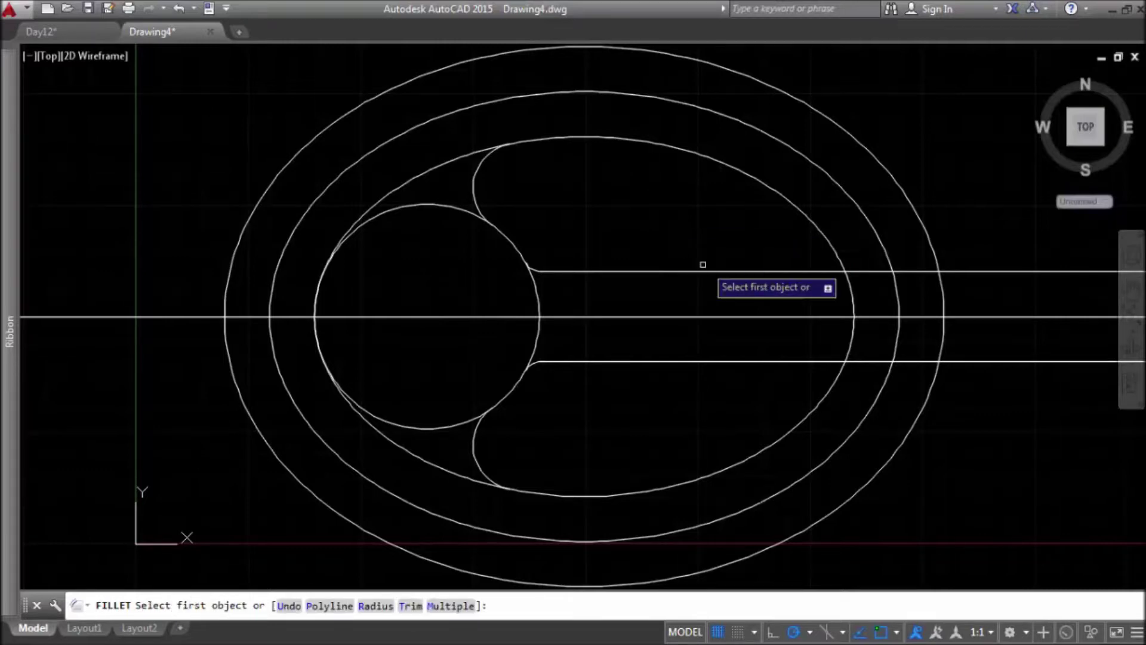
click(814, 225)
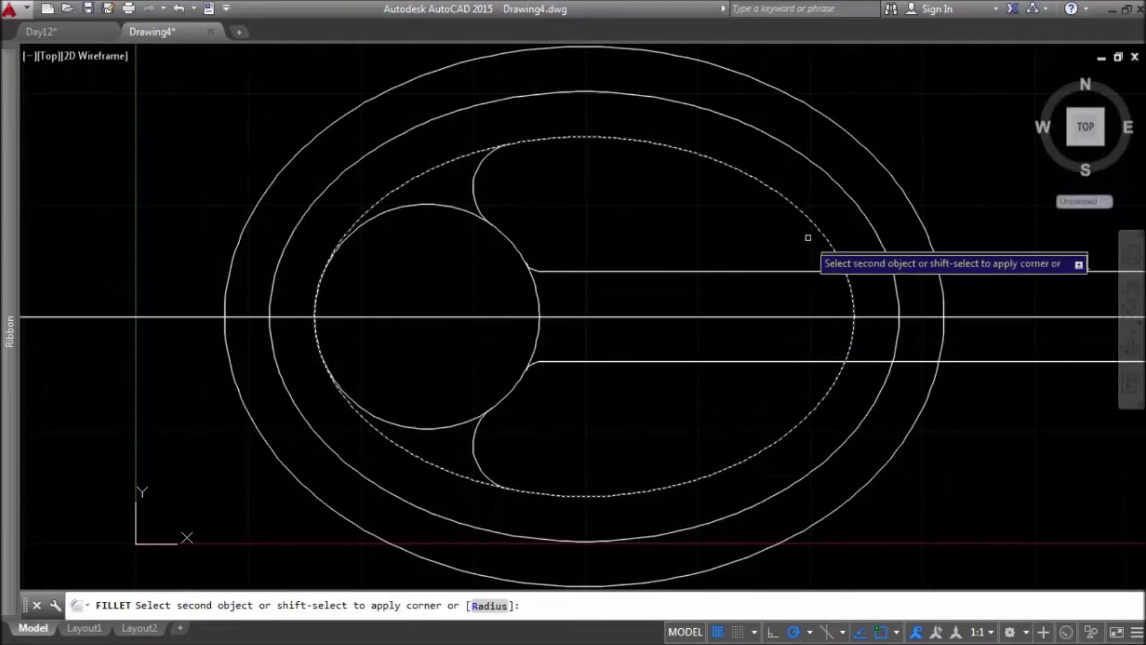
click(801, 270)
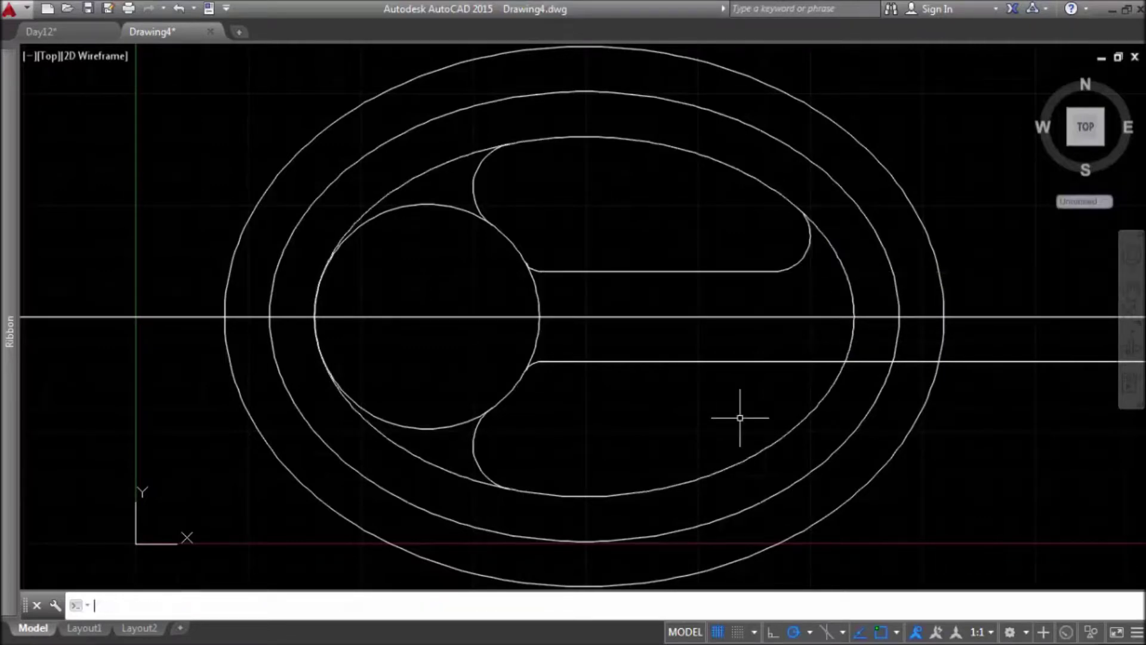
key(Return)
click(765, 362)
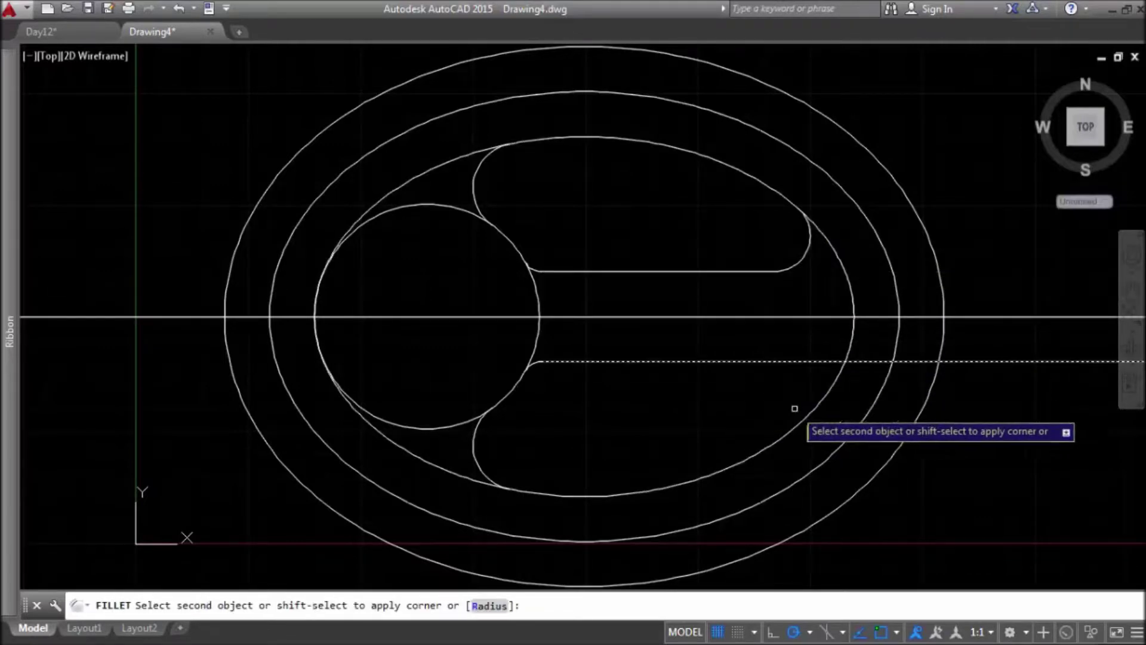
click(804, 420)
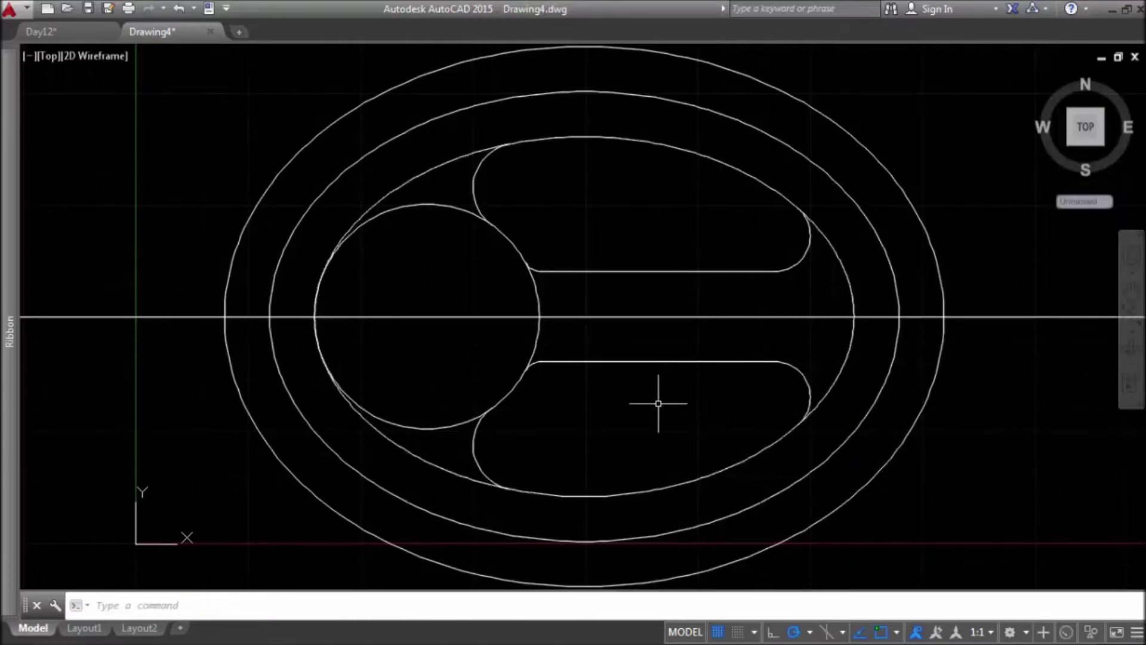
key(Return)
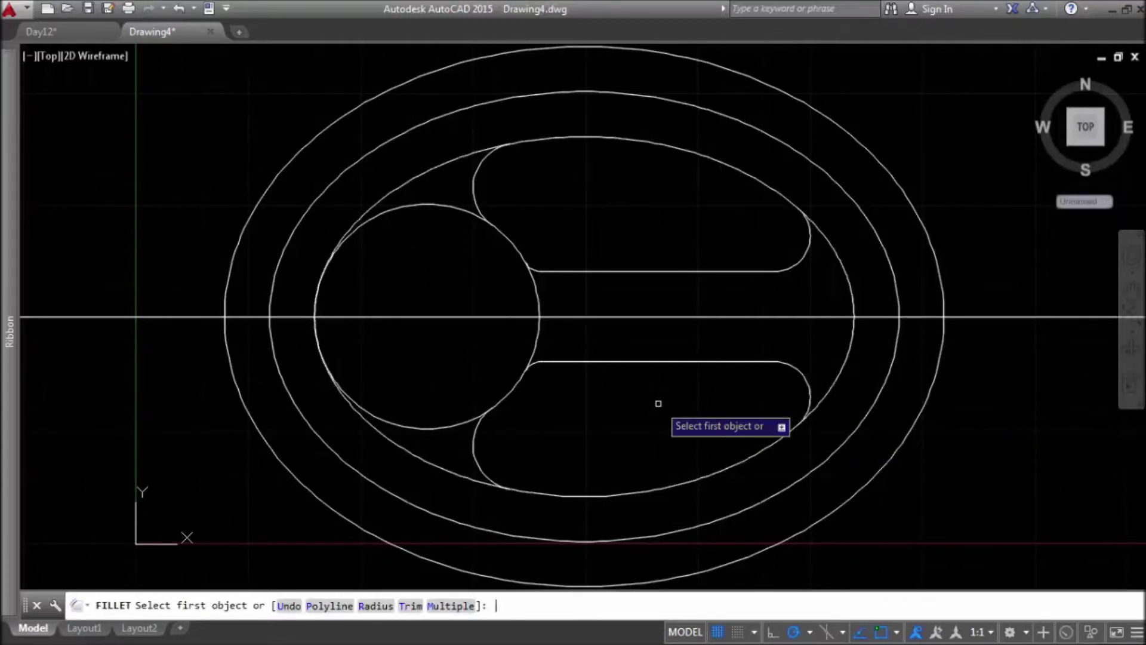
key(Escape)
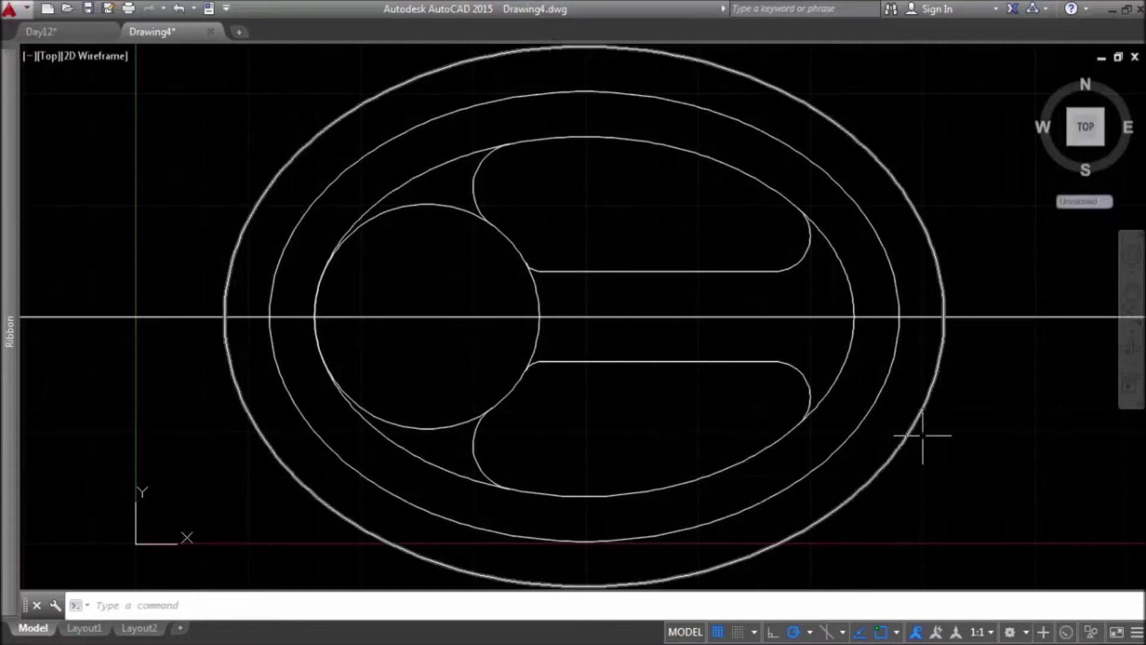
click(961, 418)
Step: Trim the centre line inside the circle, before the inner ellipse, and beyond the outer ellipse
mouse_move(954, 427)
mouse_down()
mouse_move(263, 413)
mouse_move(284, 206)
mouse_move(966, 209)
mouse_move(1014, 255)
mouse_up()
text(tr)
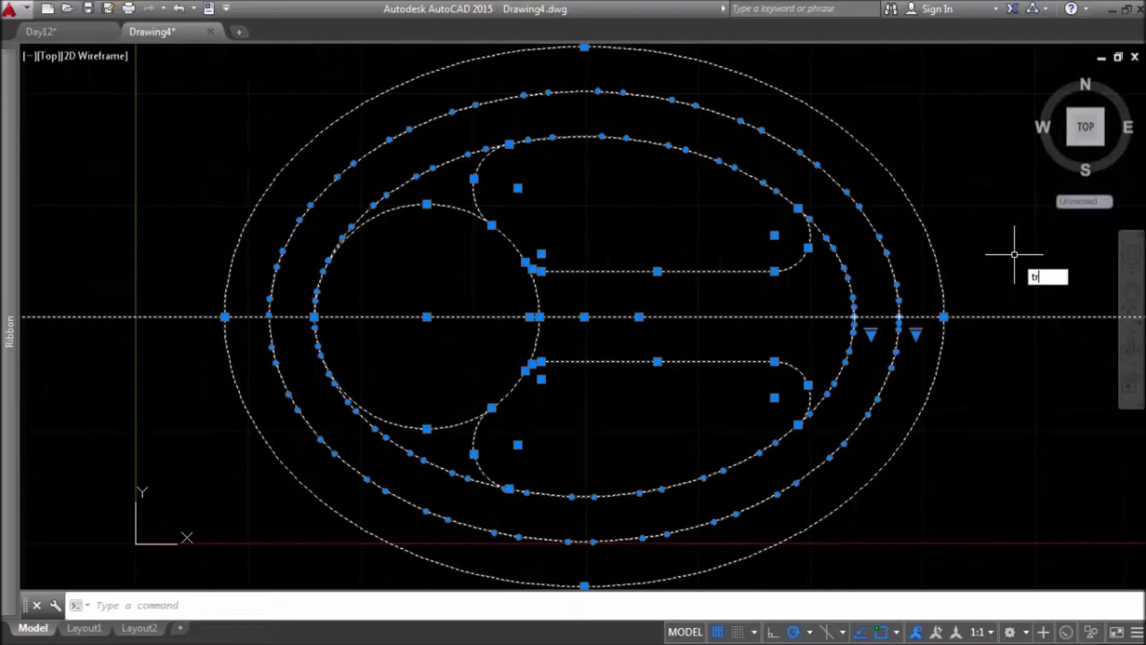
key(Return)
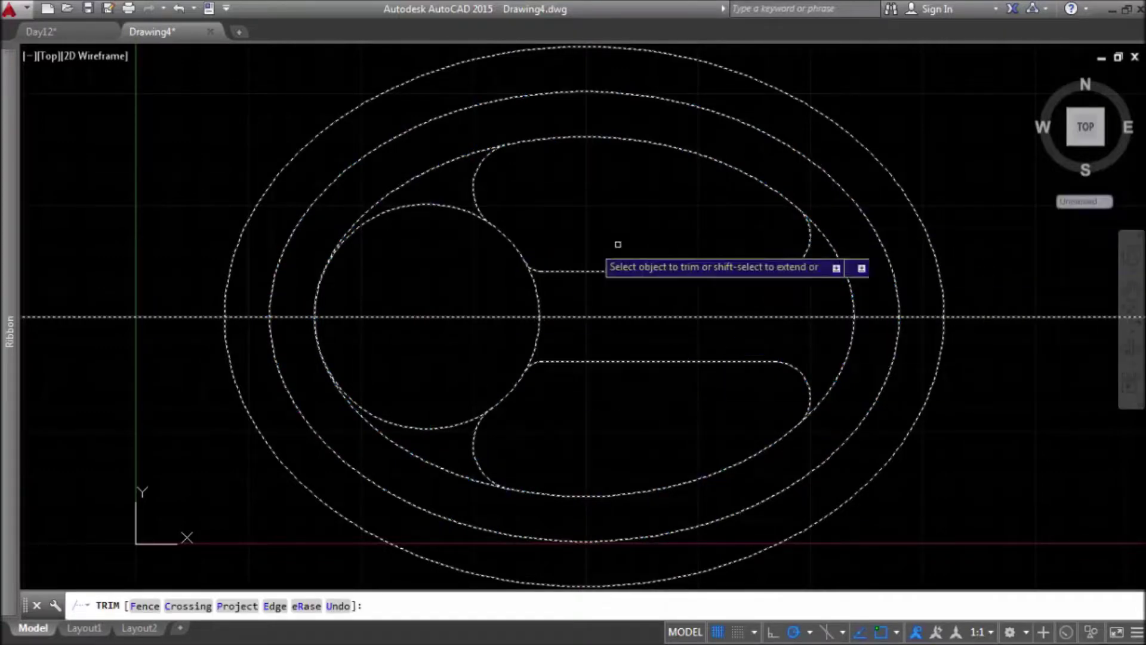
click(413, 317)
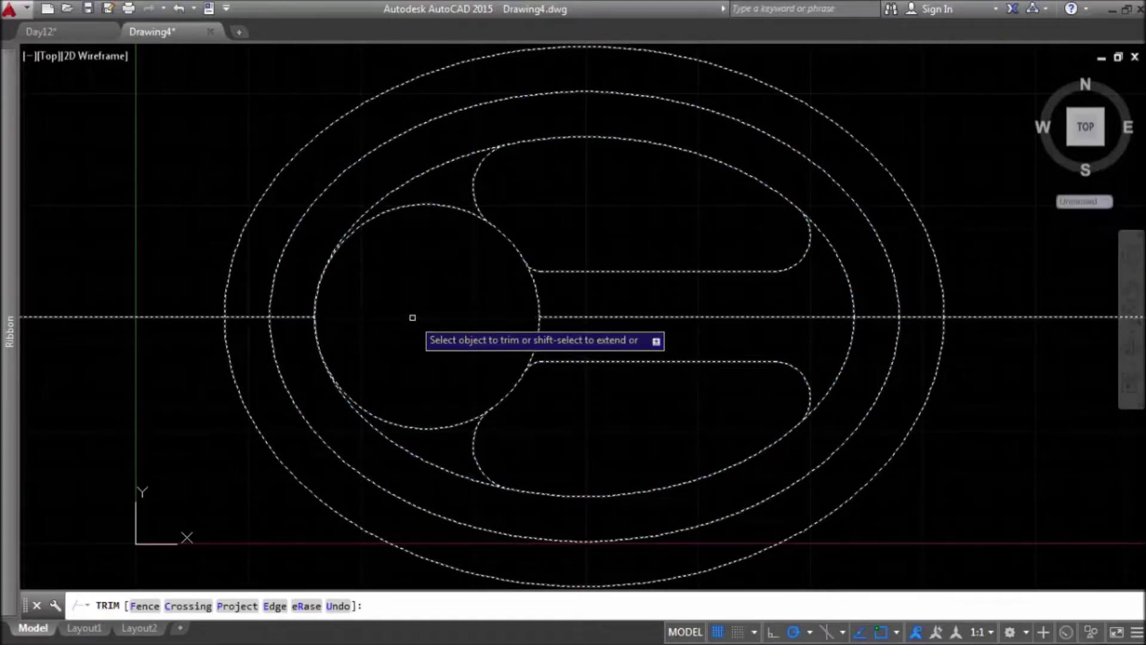
click(644, 317)
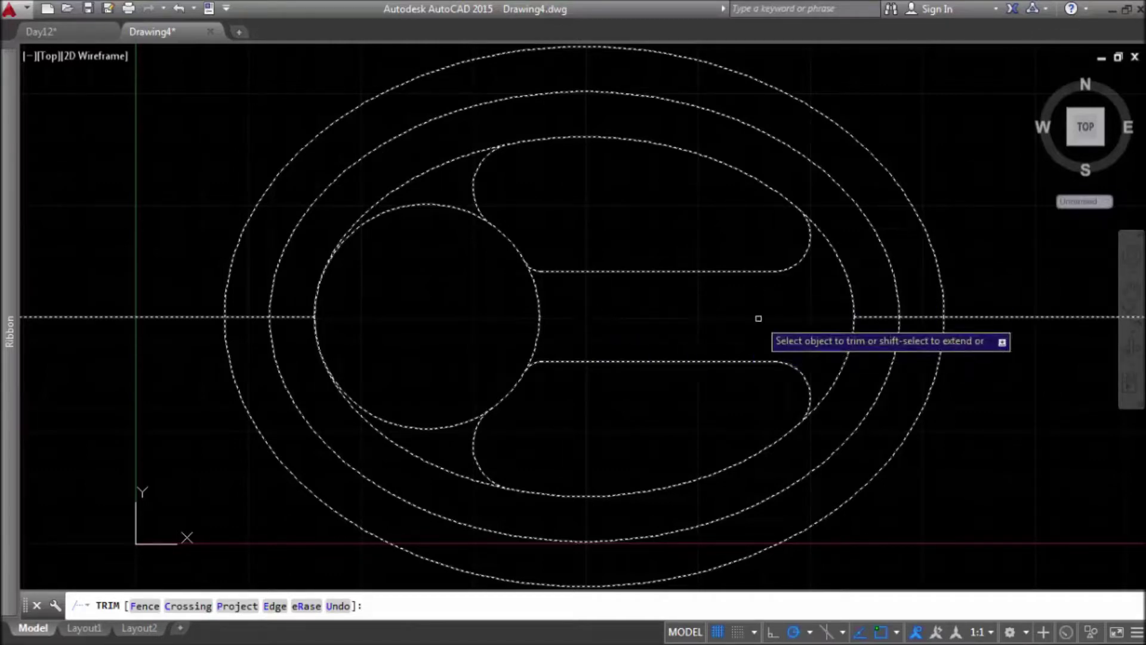
click(991, 315)
click(177, 318)
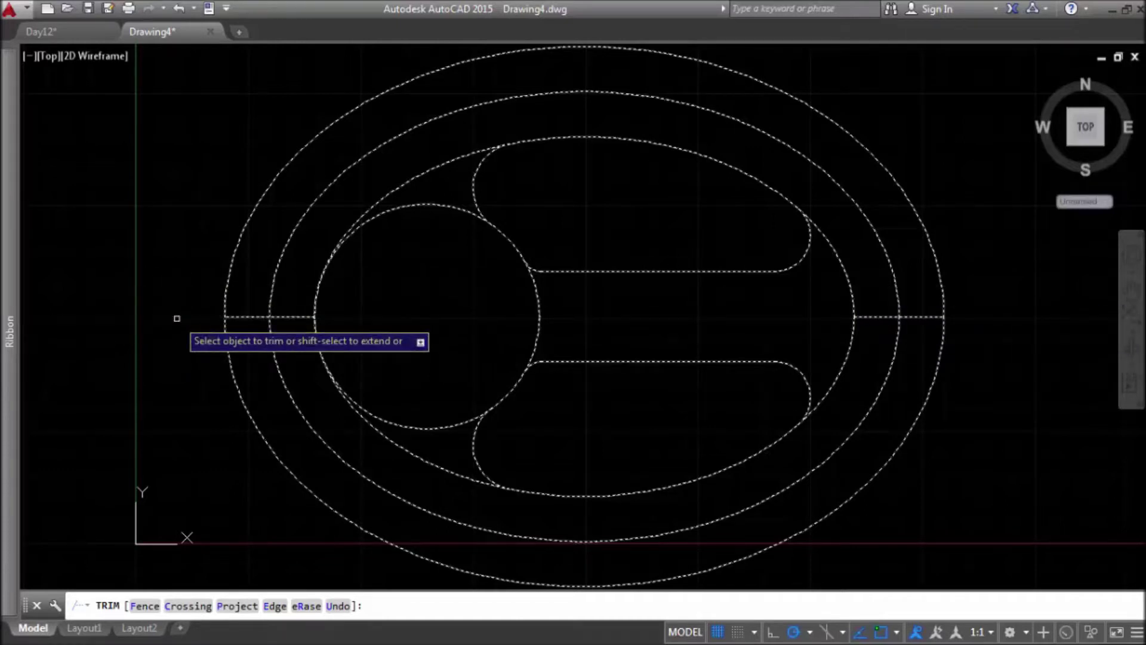
key(Escape)
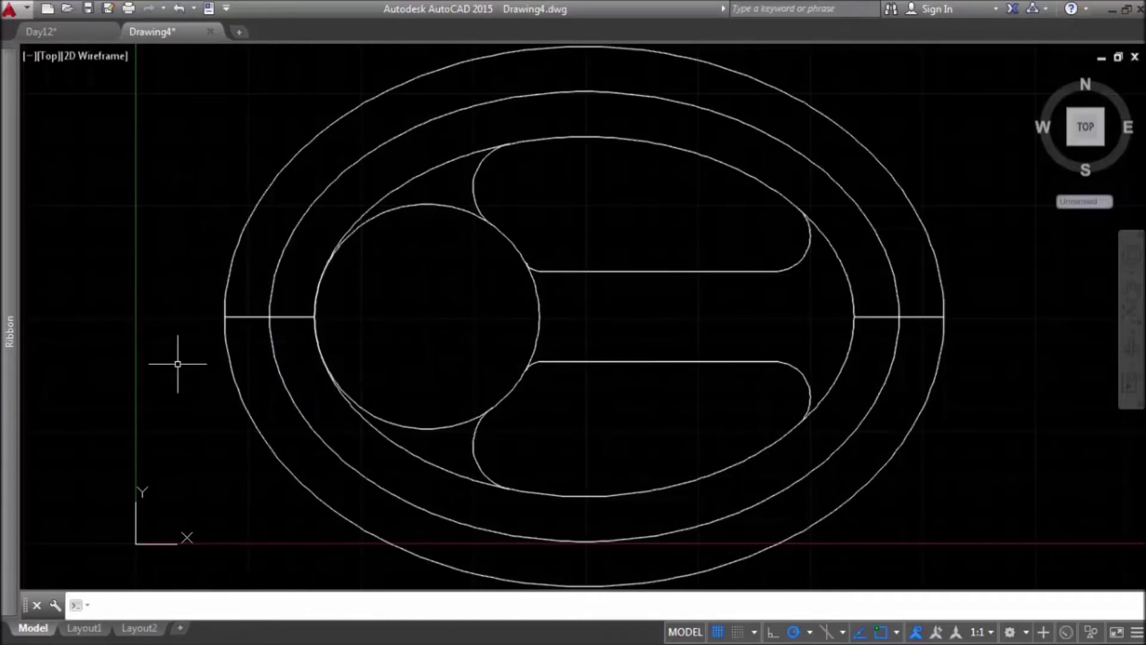
Step: Draw a five-sided polygon inscribed with radius 8, centred on the circle's centre
scroll(402, 329, up, 6)
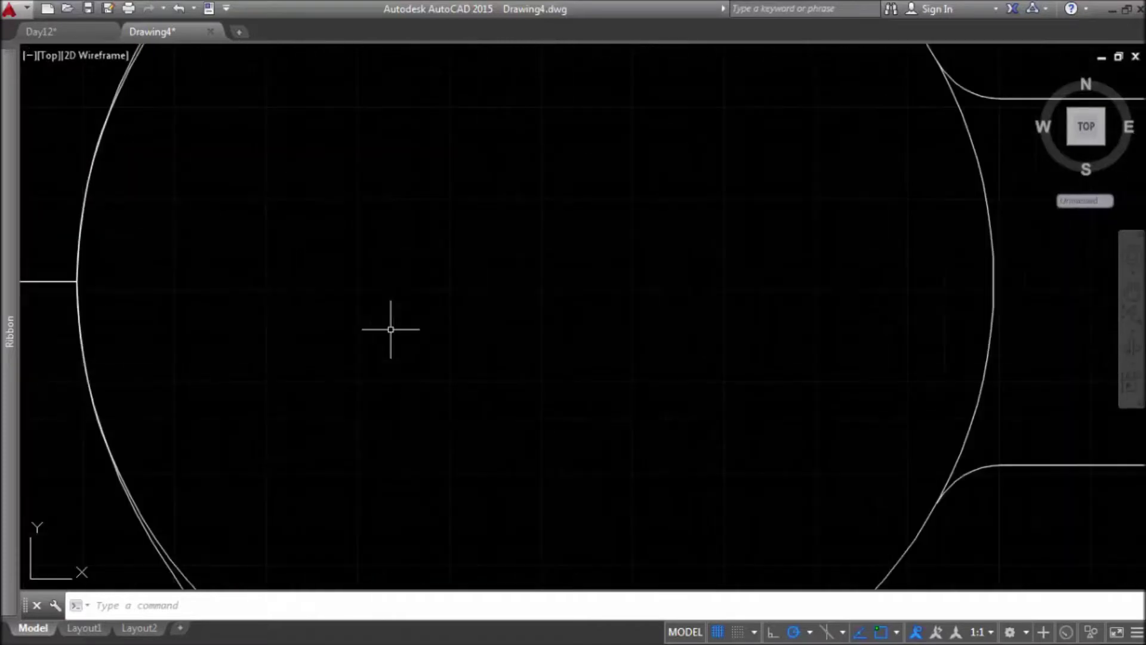
scroll(394, 327, down, 2)
scroll(390, 295, down, 2)
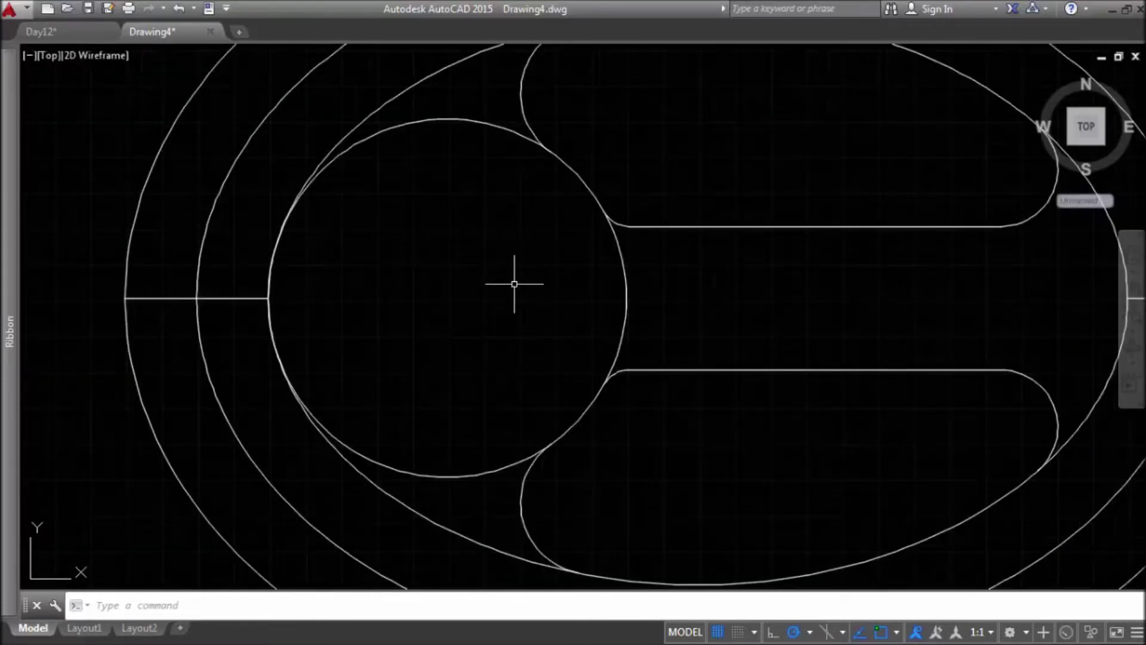
text(p)
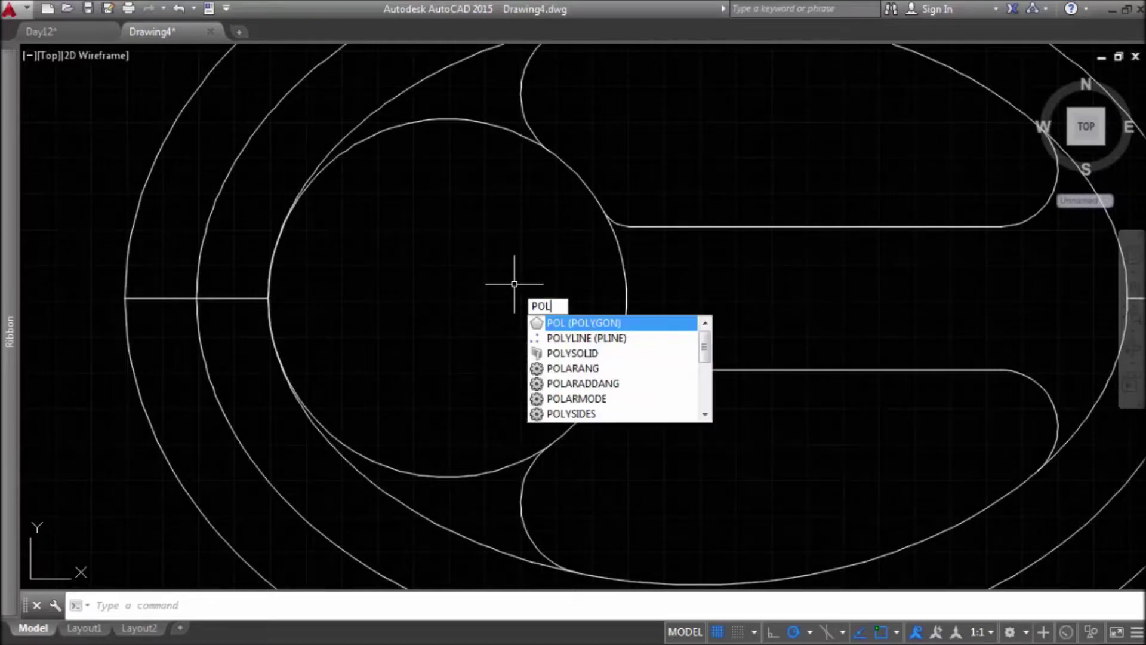
click(572, 323)
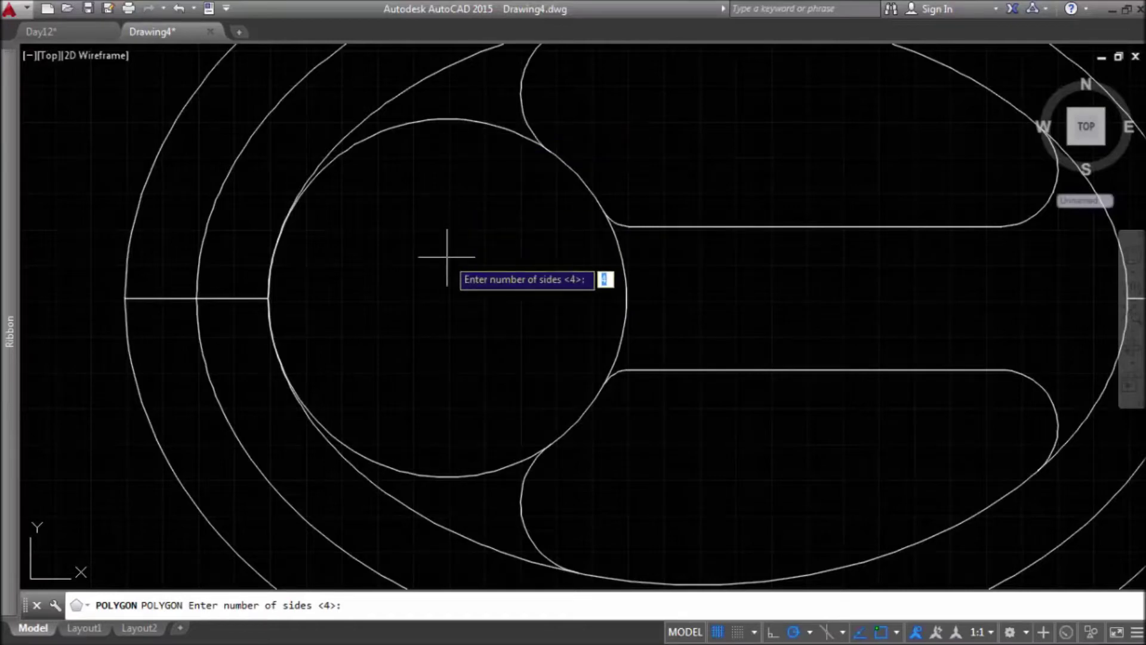
key(Return)
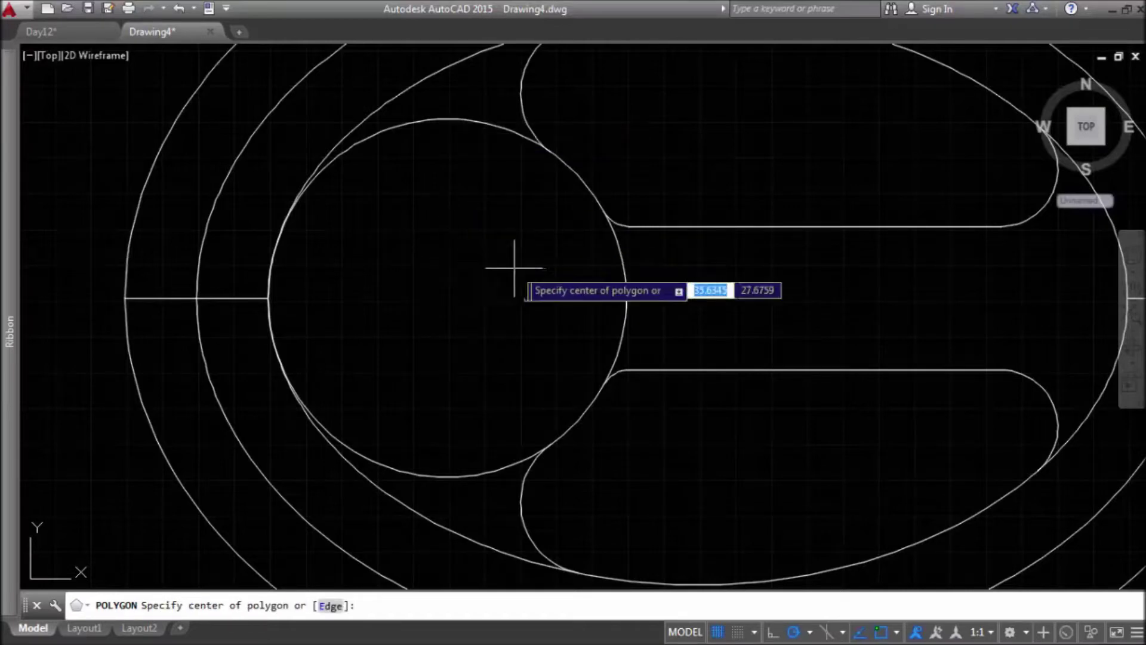
click(451, 296)
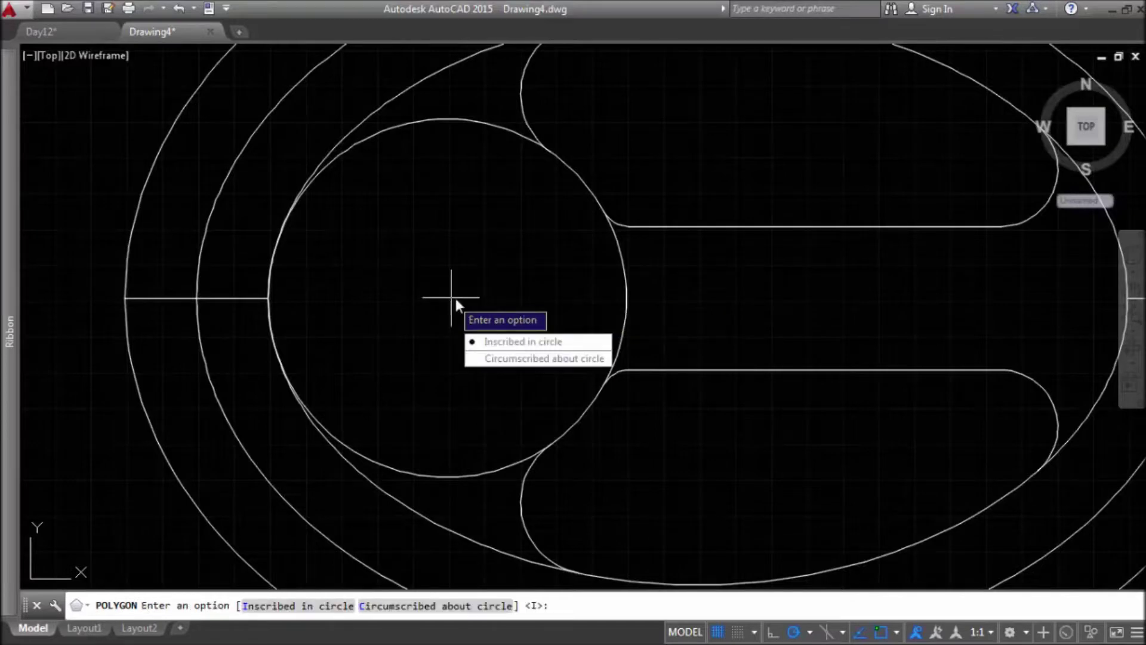
click(506, 347)
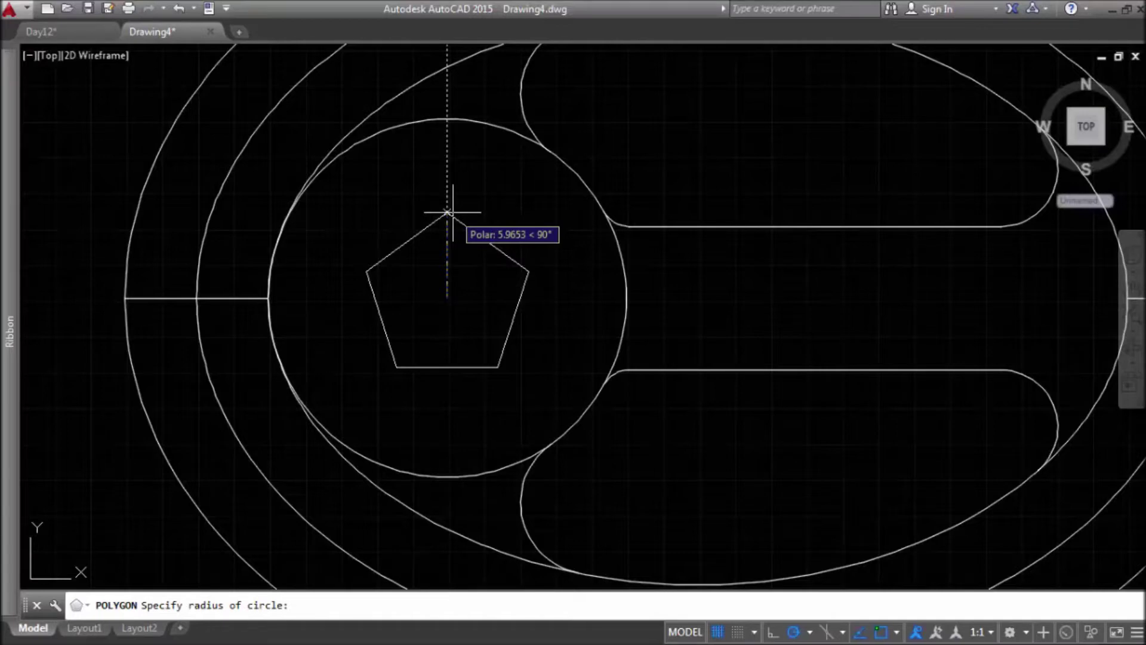
text(8)
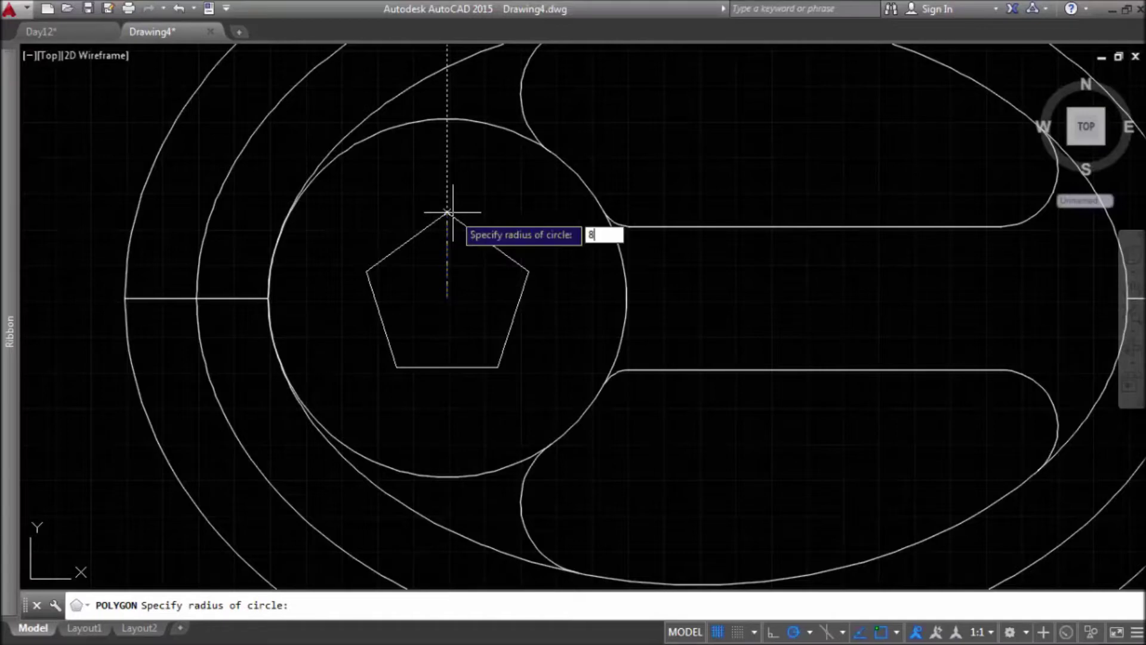
key(Return)
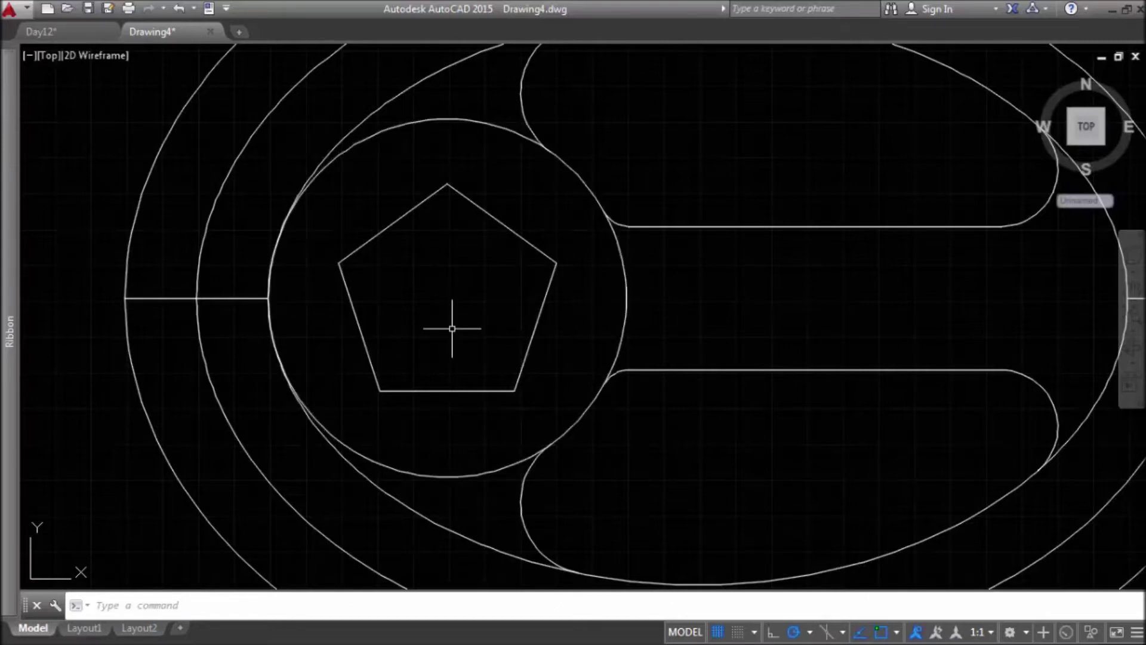
text(l)
key(Return)
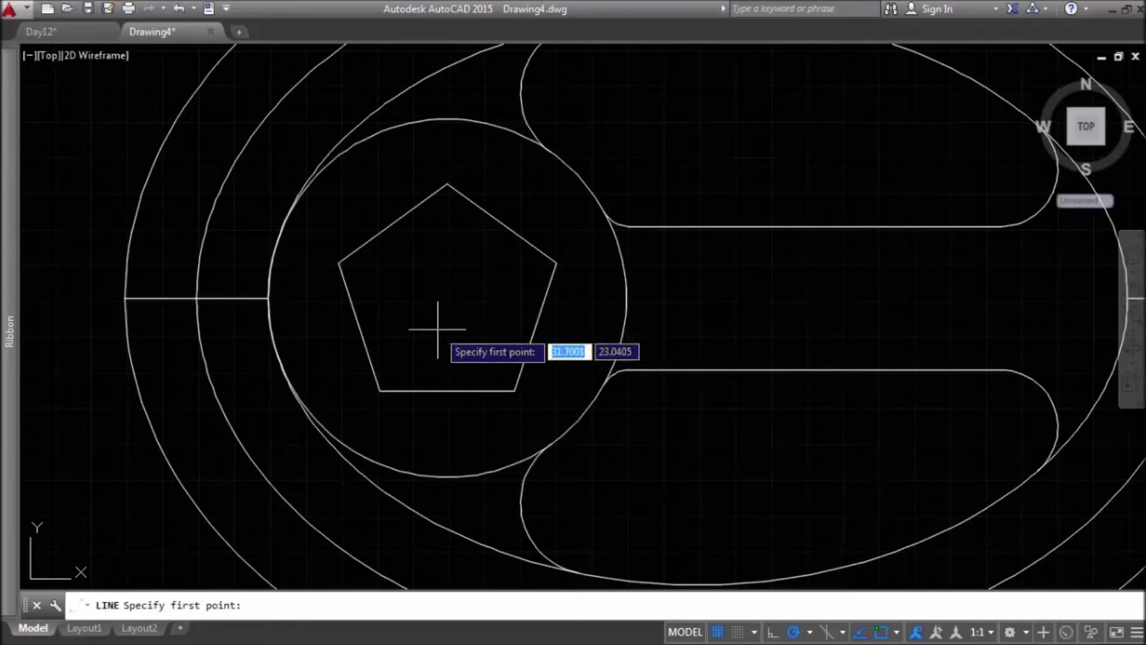
Step: Draw a star with lines joining alternate pentagon vertices
click(379, 391)
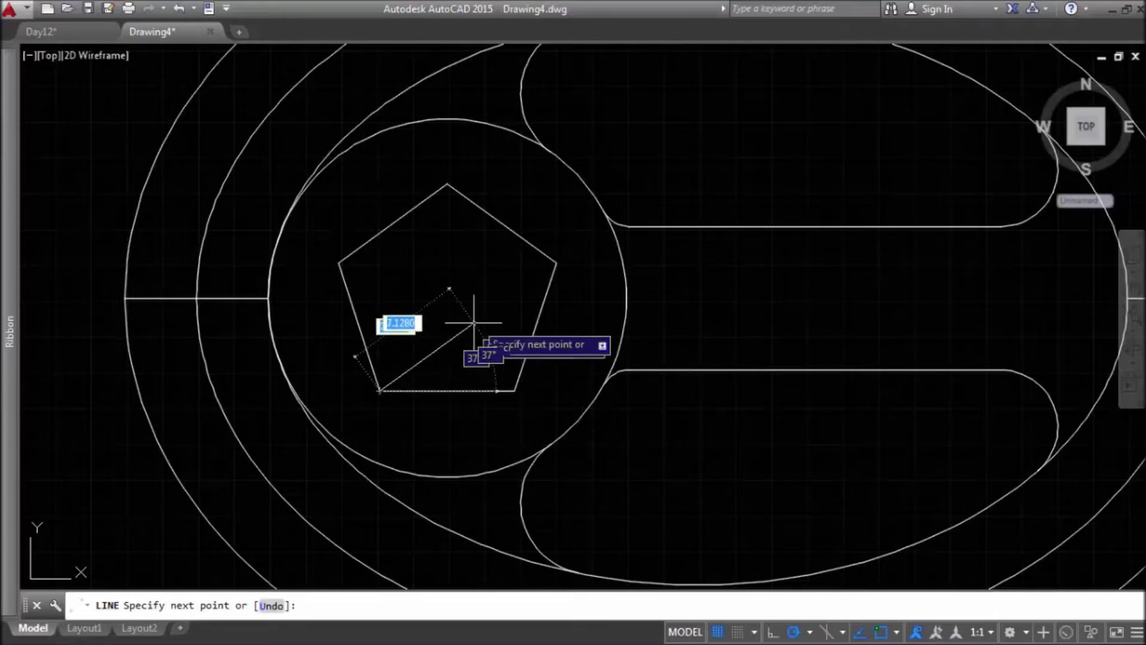
click(554, 264)
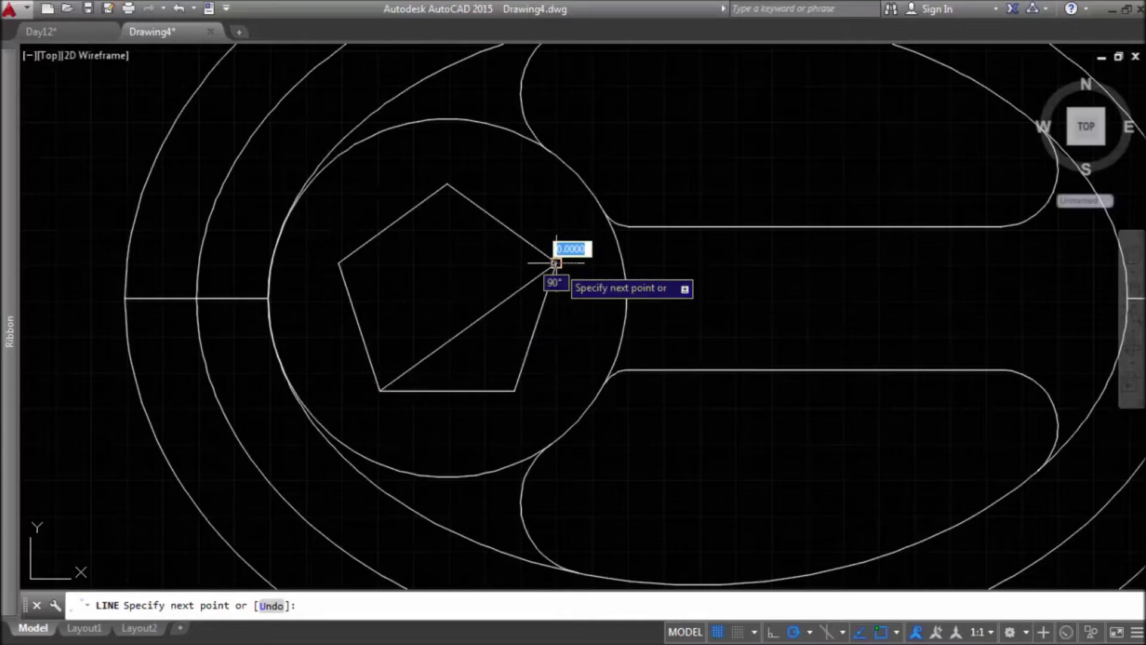
click(338, 263)
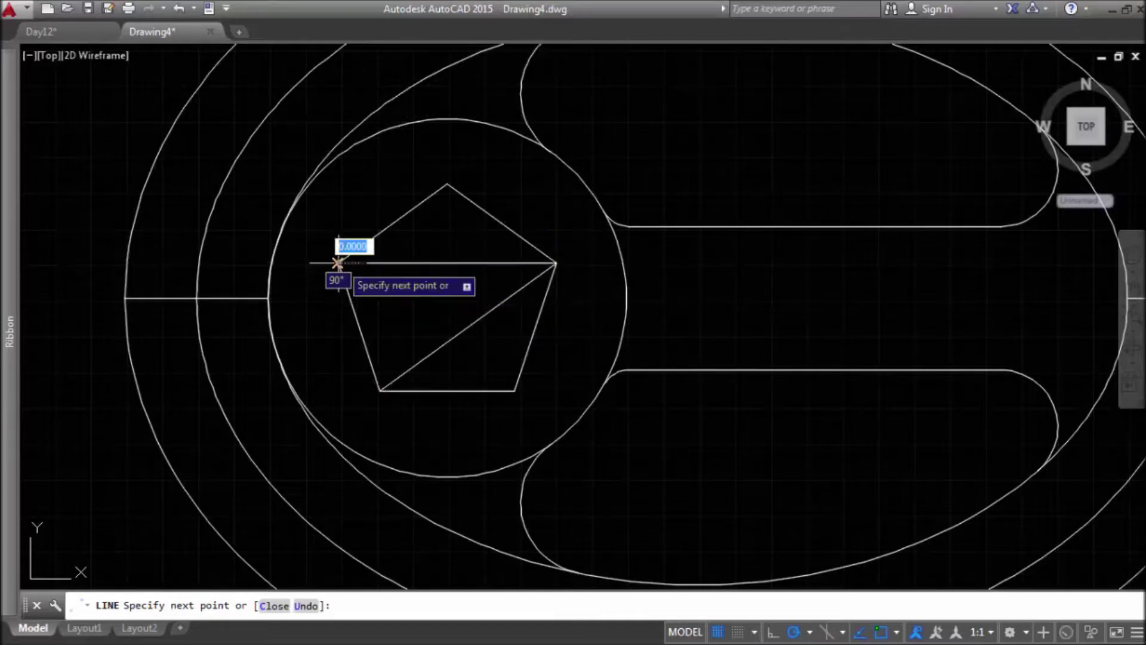
click(514, 391)
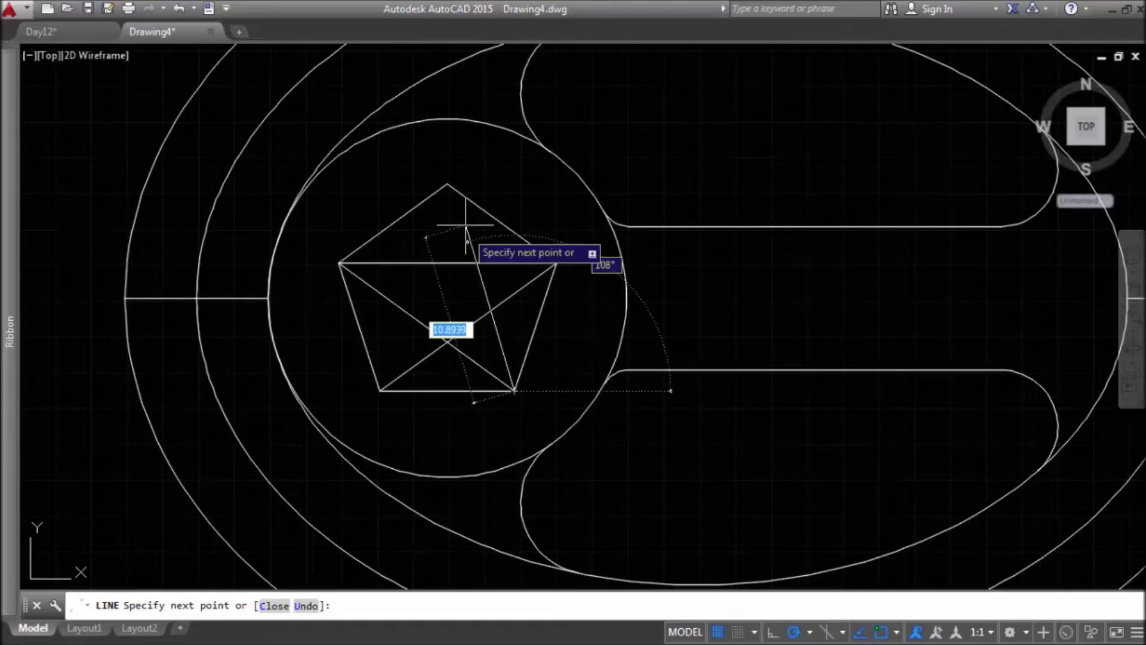
click(447, 183)
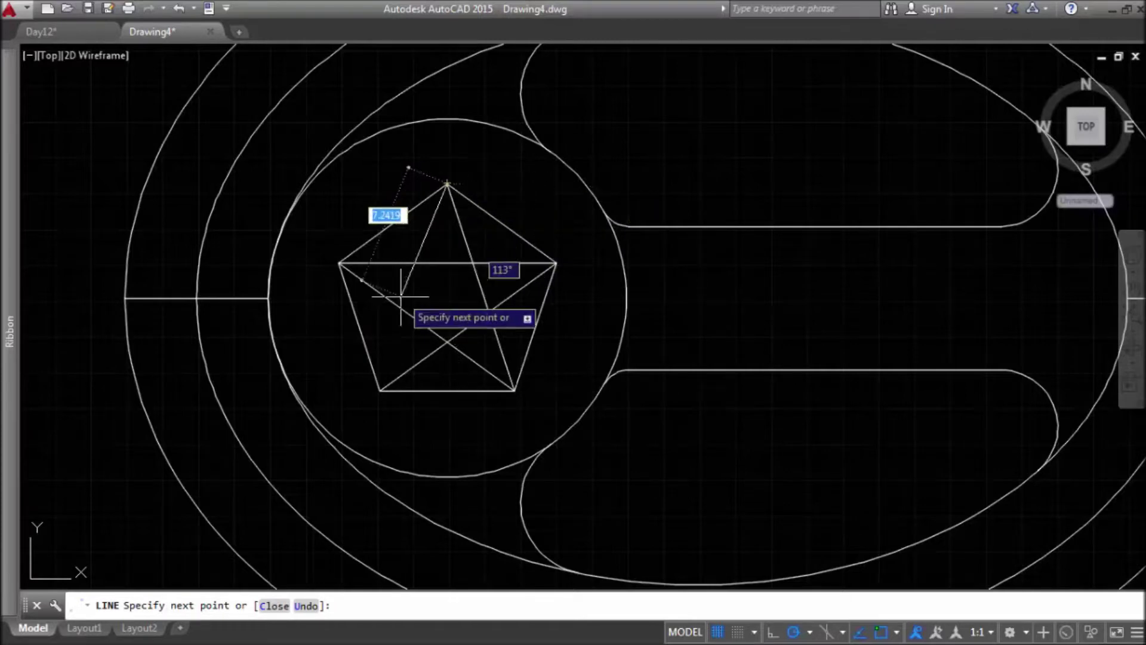
click(380, 391)
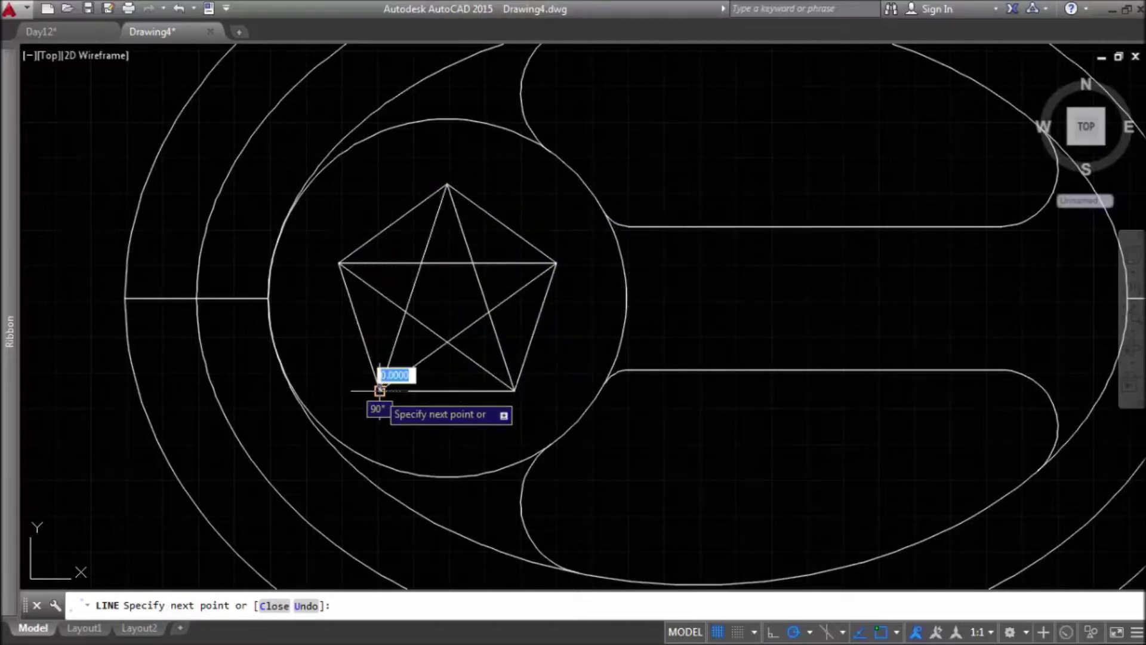
key(Return)
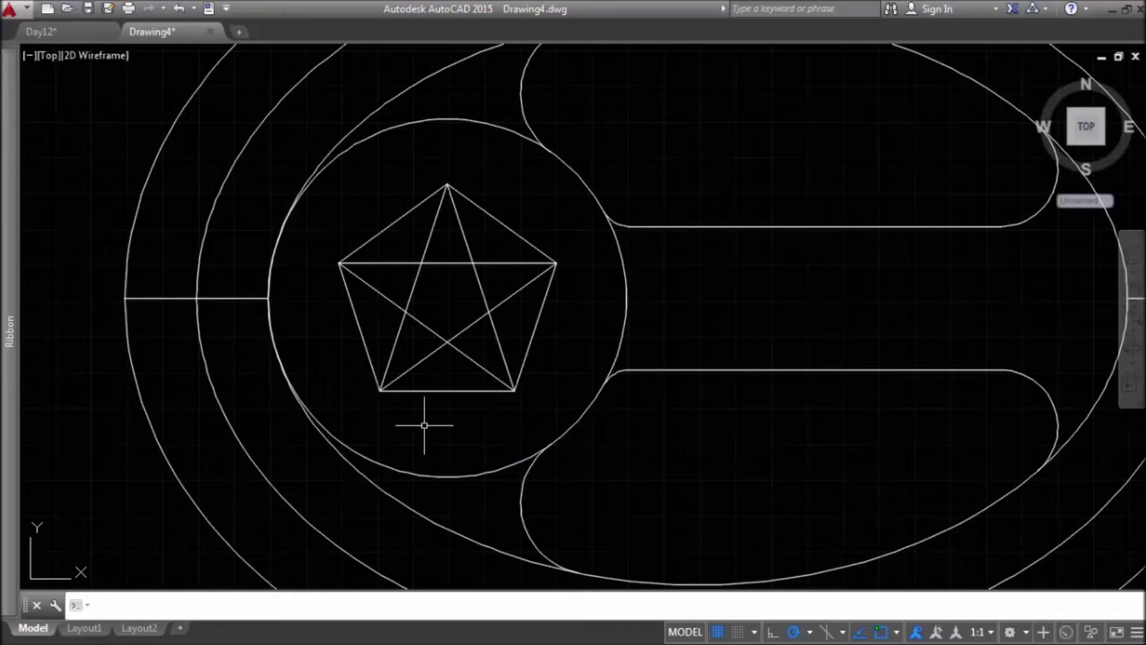
Step: Delete the helper pentagon and select the five star lines
click(443, 392)
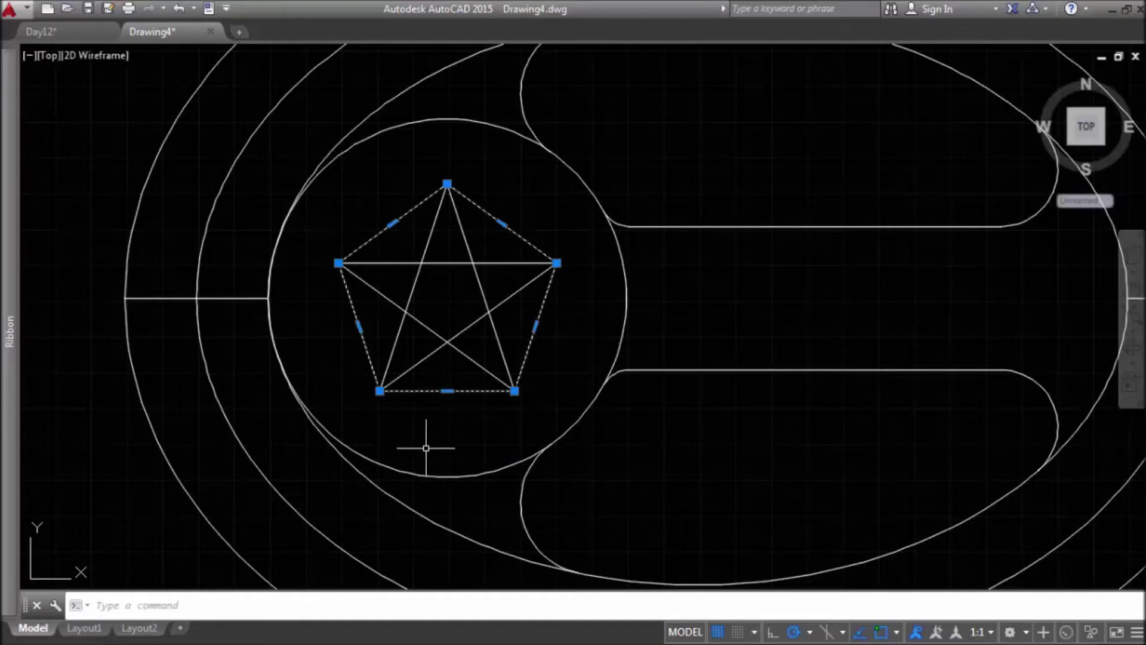
key(Delete)
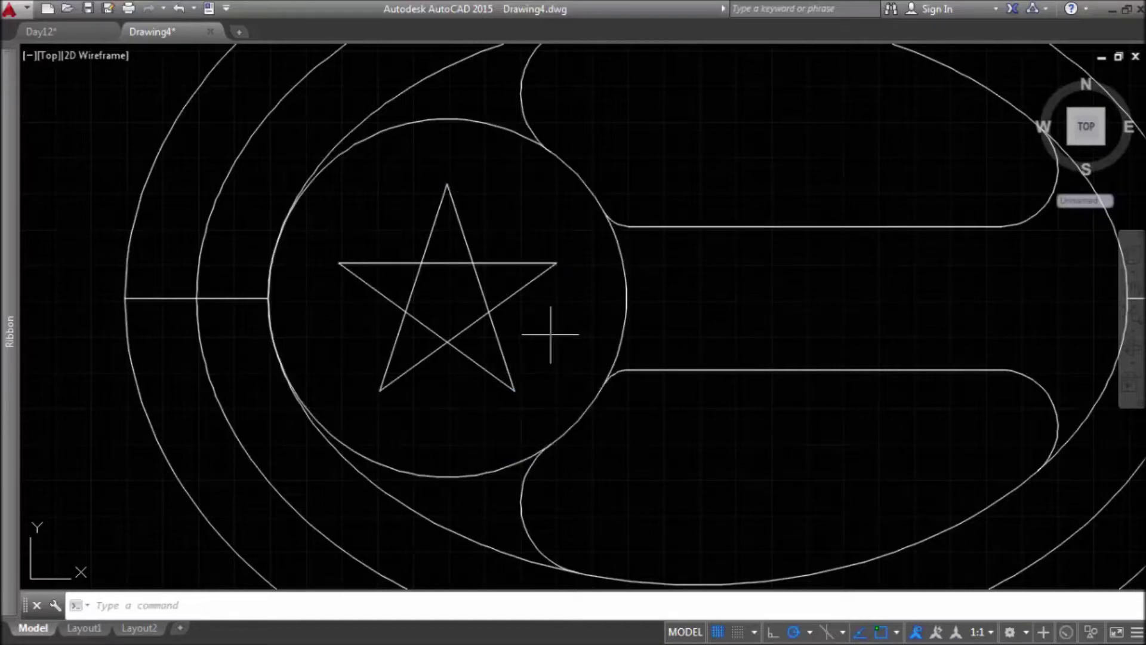
mouse_move(550, 334)
mouse_down()
mouse_move(399, 346)
mouse_move(372, 272)
mouse_move(434, 218)
mouse_move(517, 213)
mouse_up()
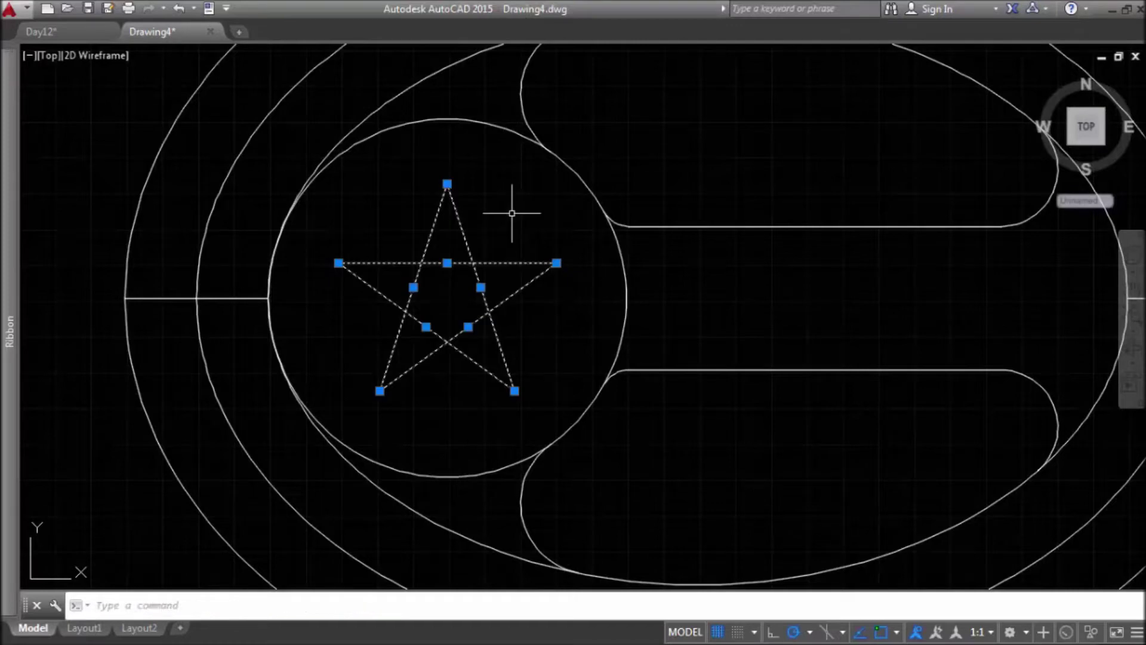
Step: Trim away the five inner crossing segments of the star
text(tr)
key(Return)
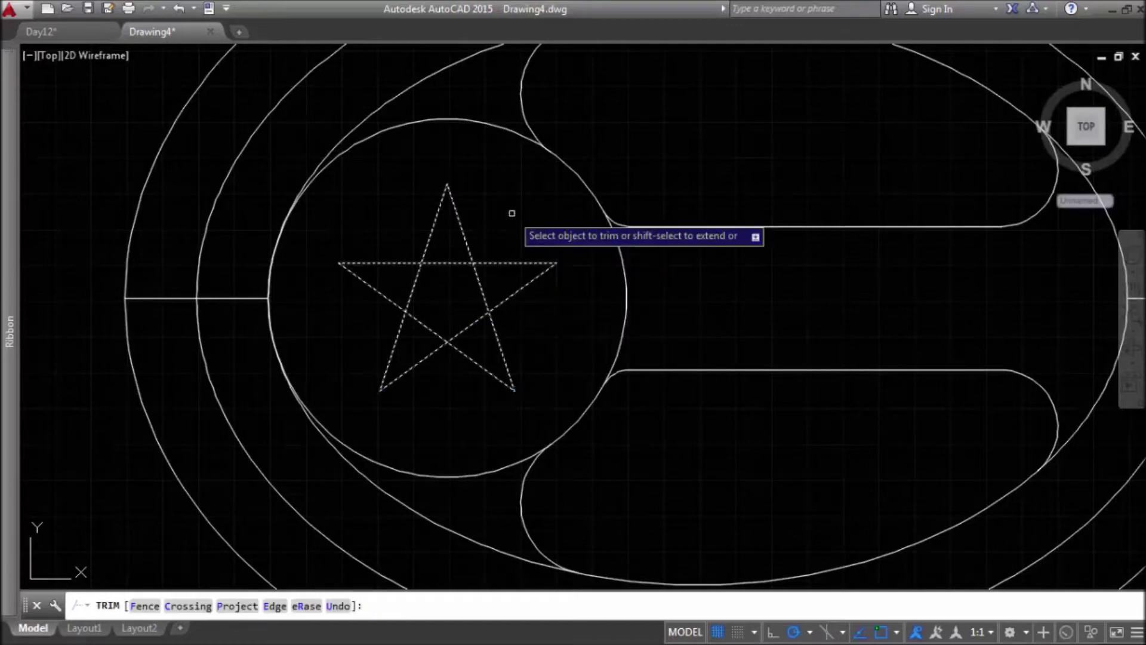
click(443, 262)
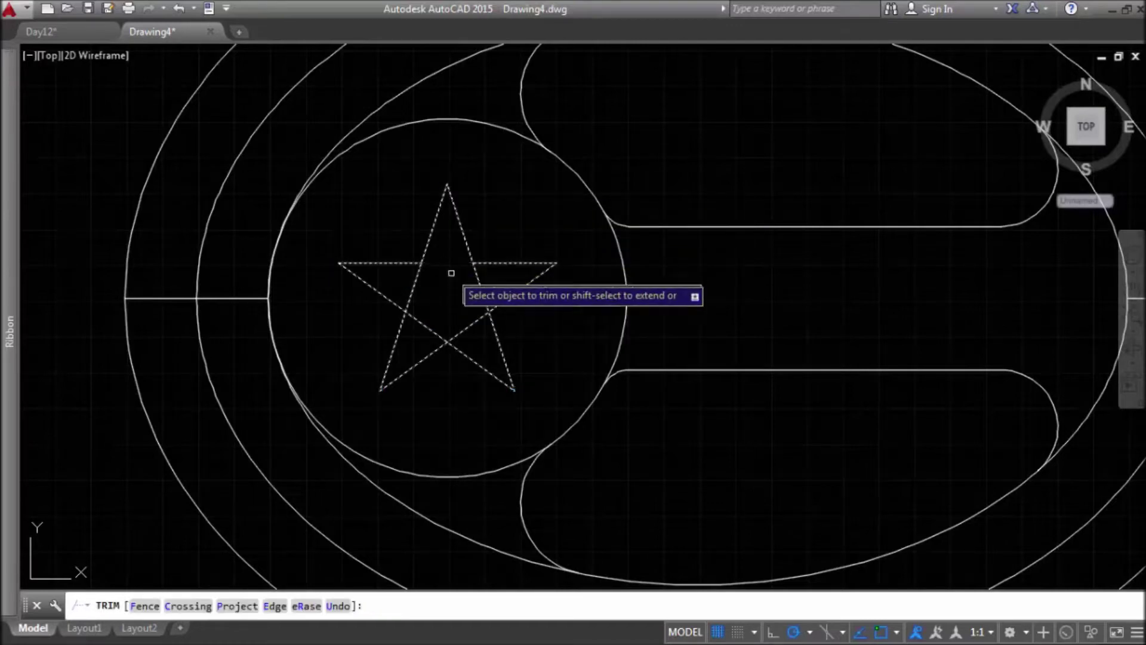
click(480, 284)
click(466, 328)
click(428, 326)
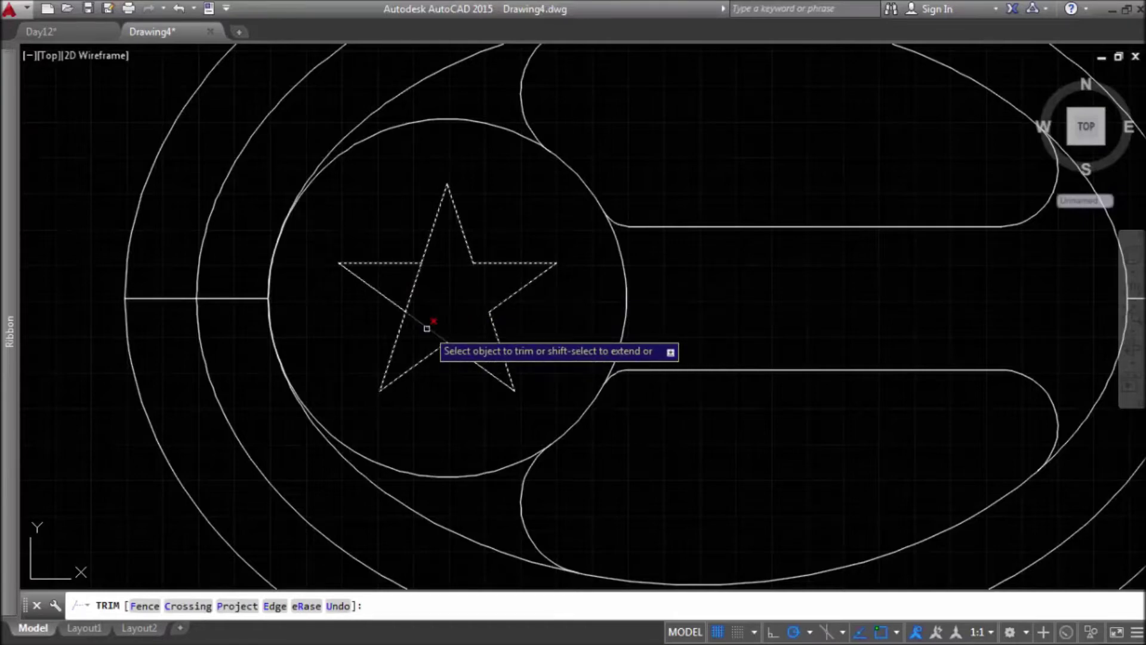
click(414, 295)
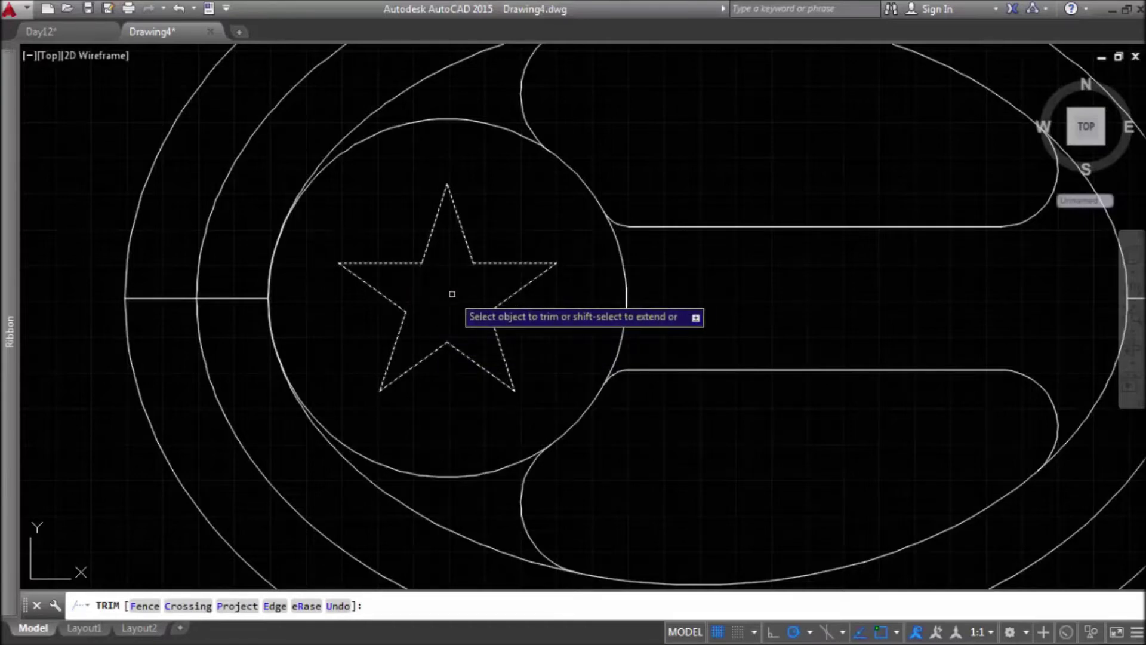
key(Return)
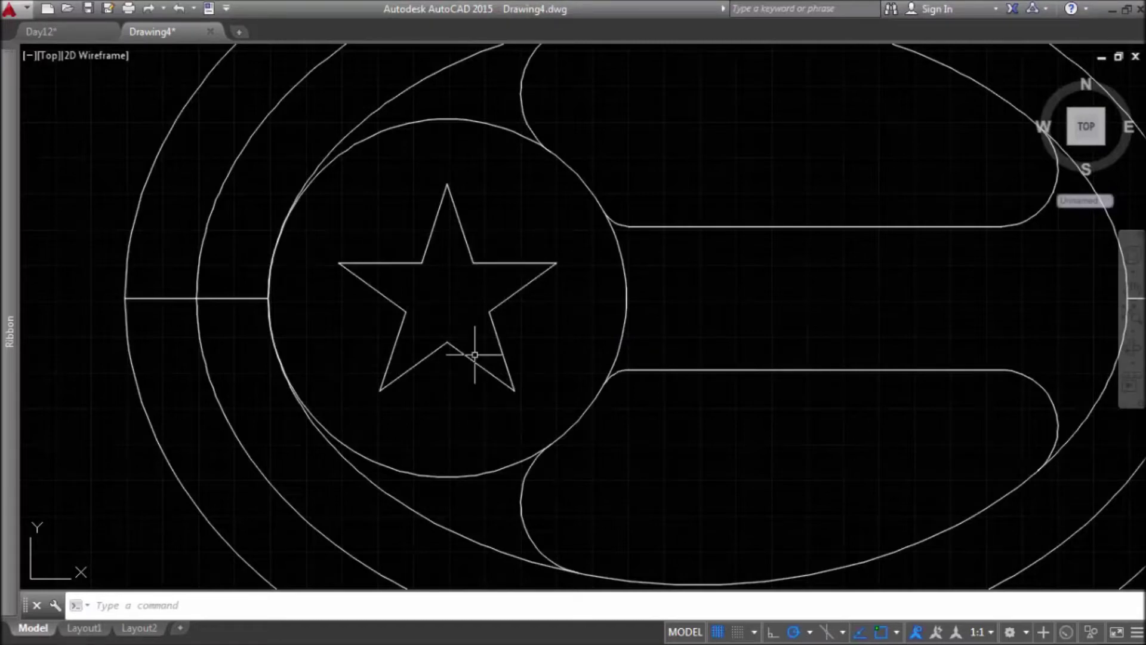
mouse_move(549, 325)
mouse_down()
mouse_move(478, 366)
mouse_move(375, 325)
mouse_move(378, 233)
mouse_move(516, 227)
mouse_up()
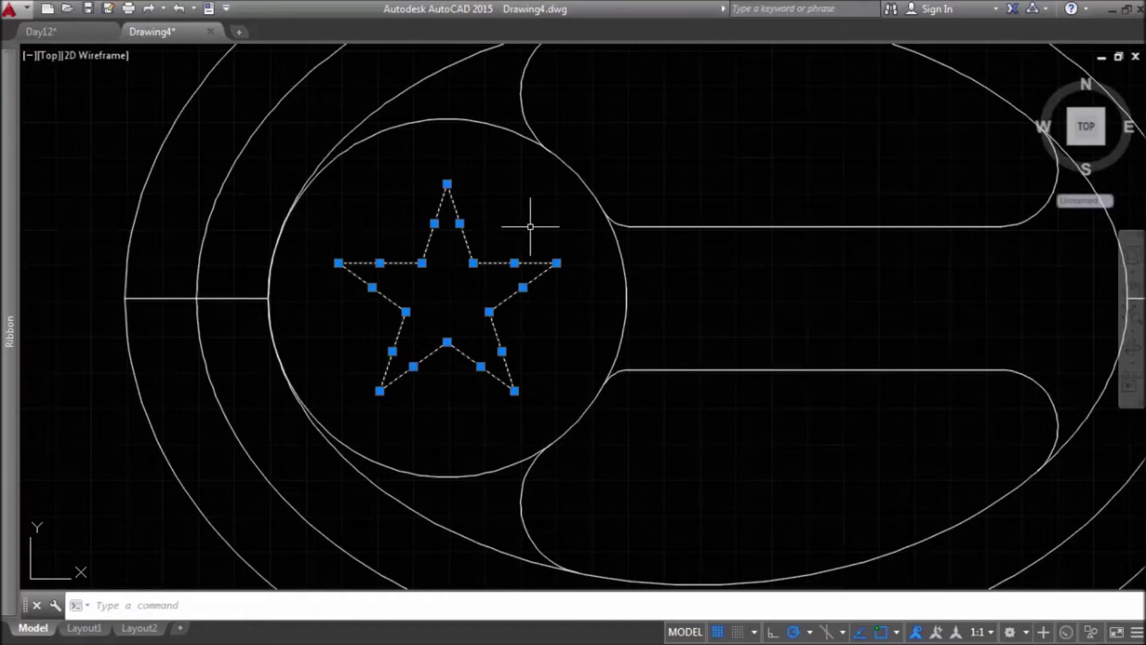
Step: Rotate the star 18 degrees about the circle's centre
text(RO)
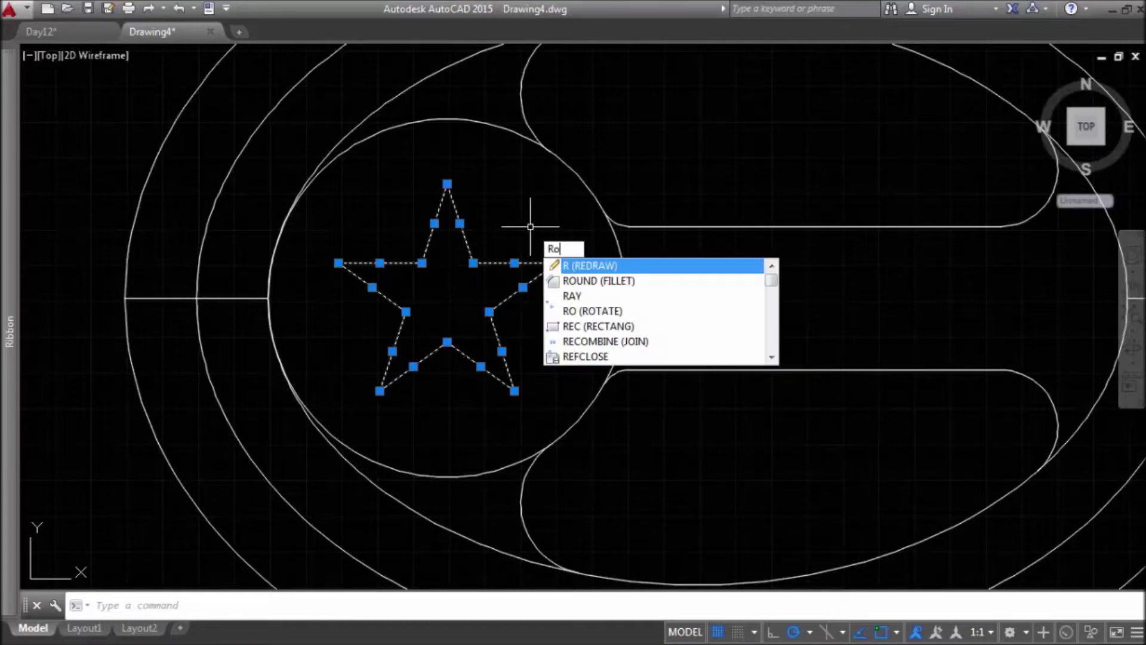
click(600, 266)
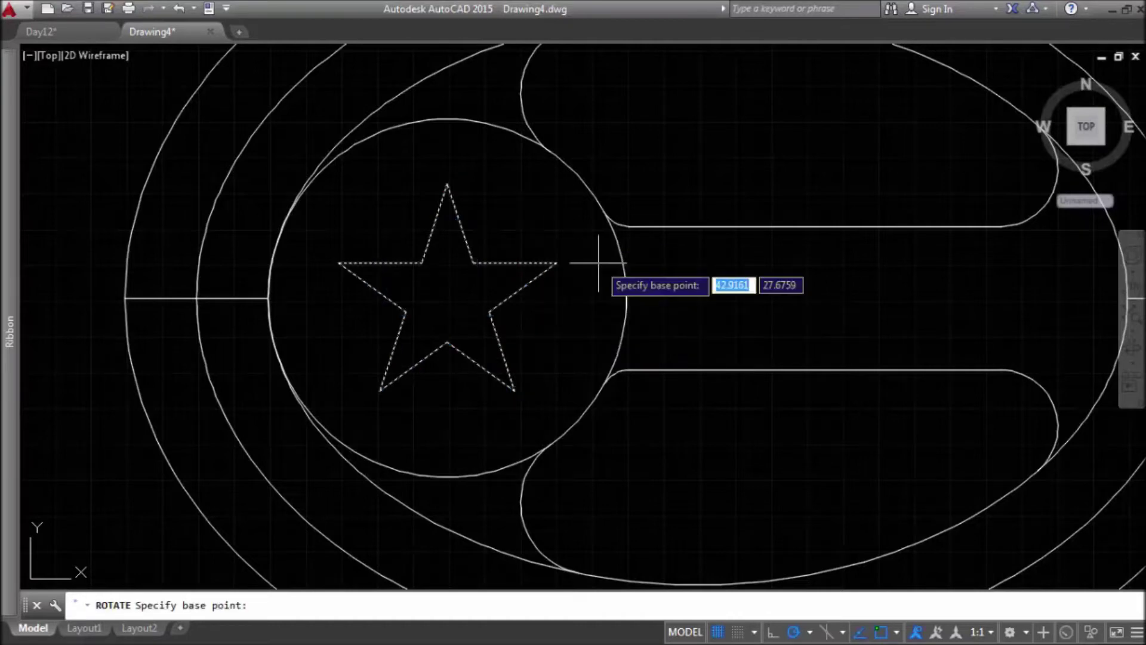
click(447, 298)
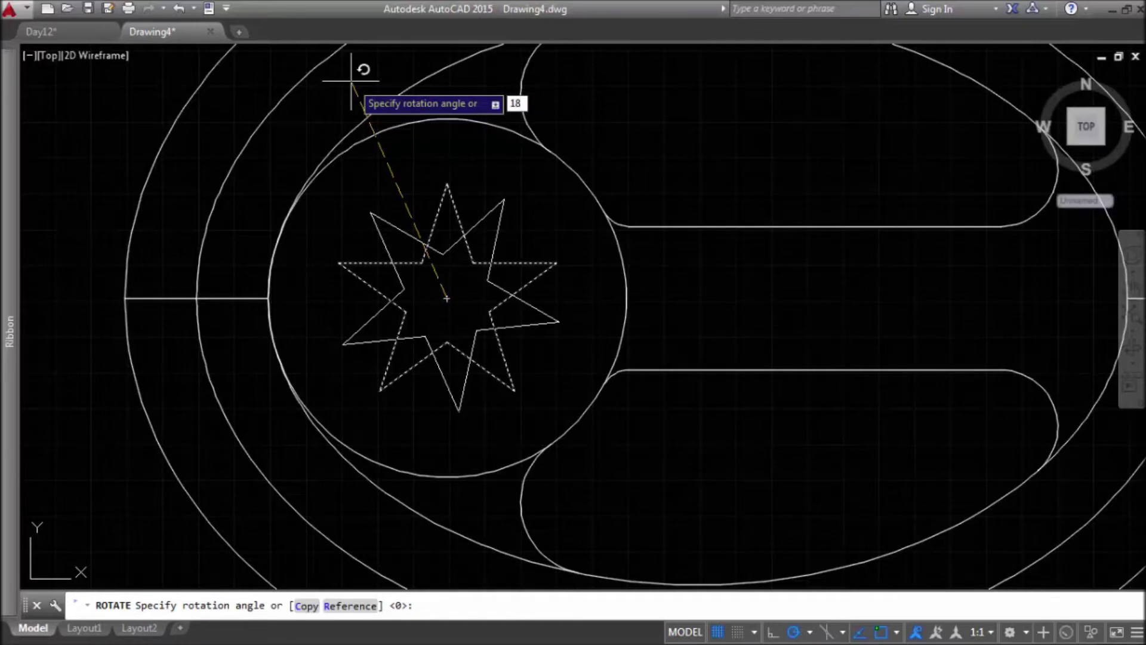
key(Return)
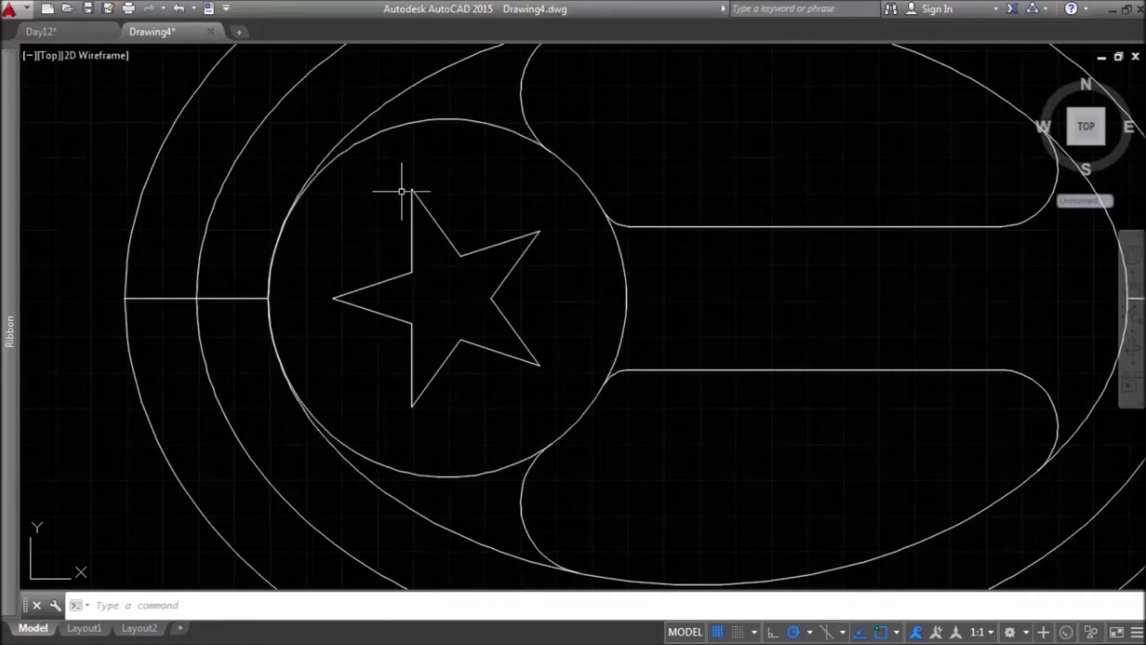
scroll(715, 258, down, 2)
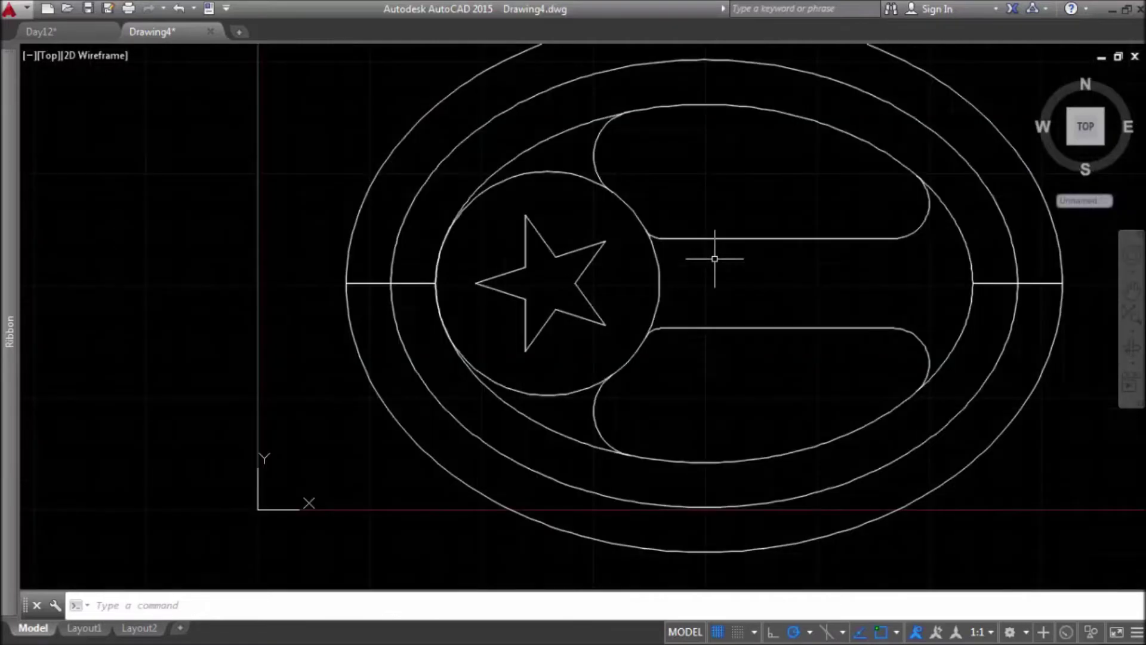
Step: Draw a radius-2.5 circle where the centre line meets the arc on the right
scroll(1095, 281, up, 5)
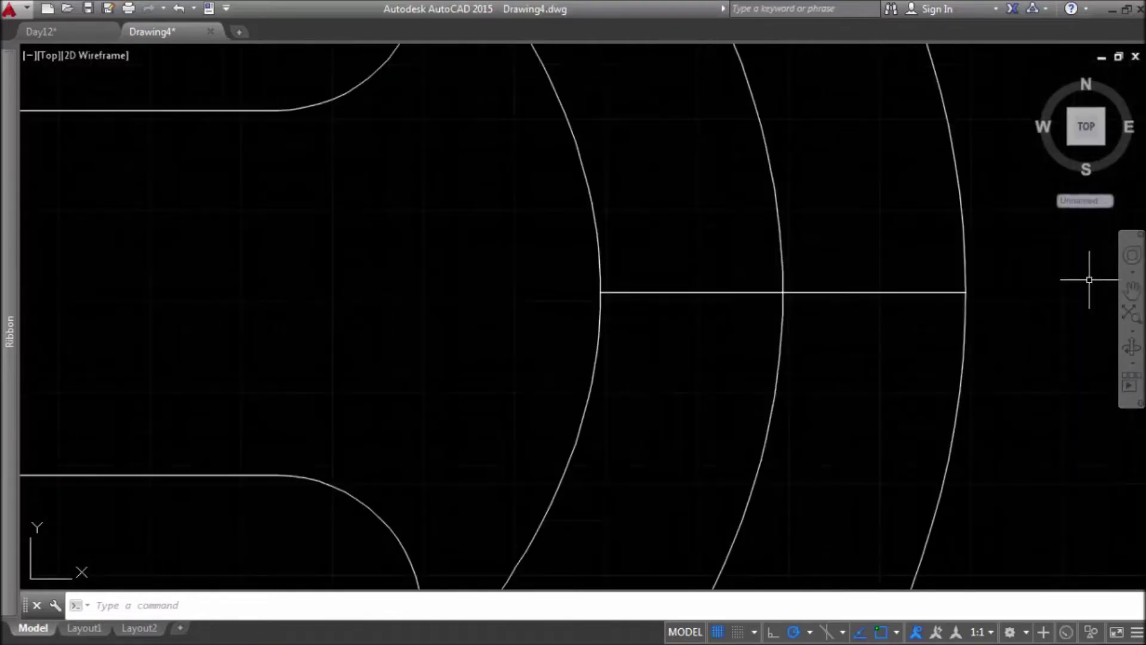
text(c)
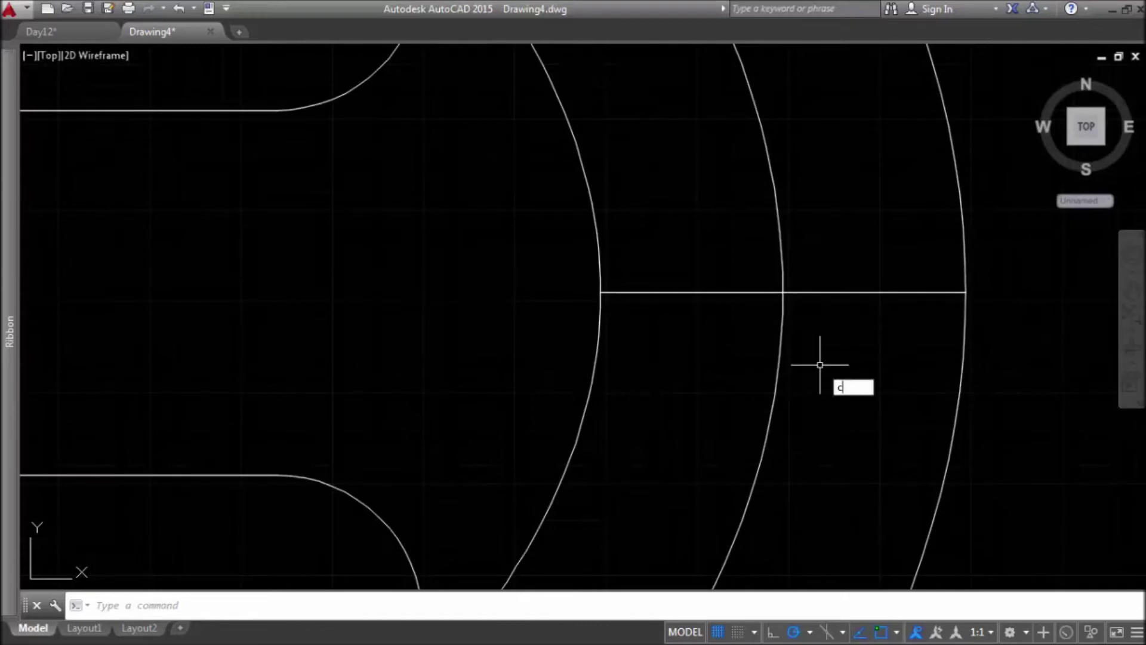
key(Return)
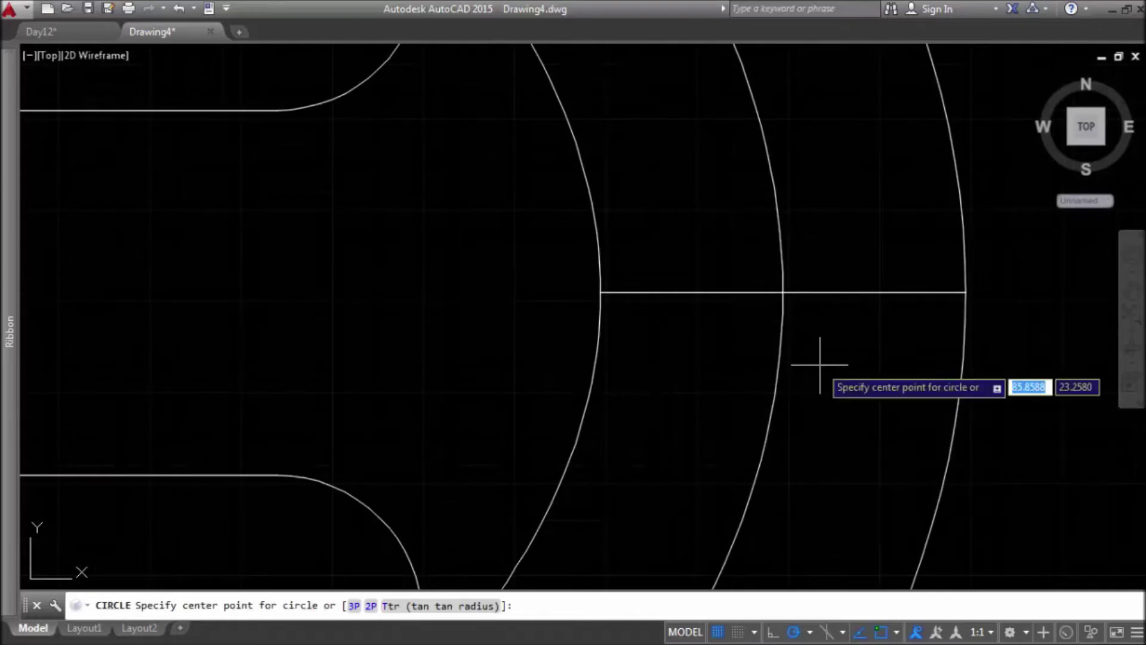
click(782, 292)
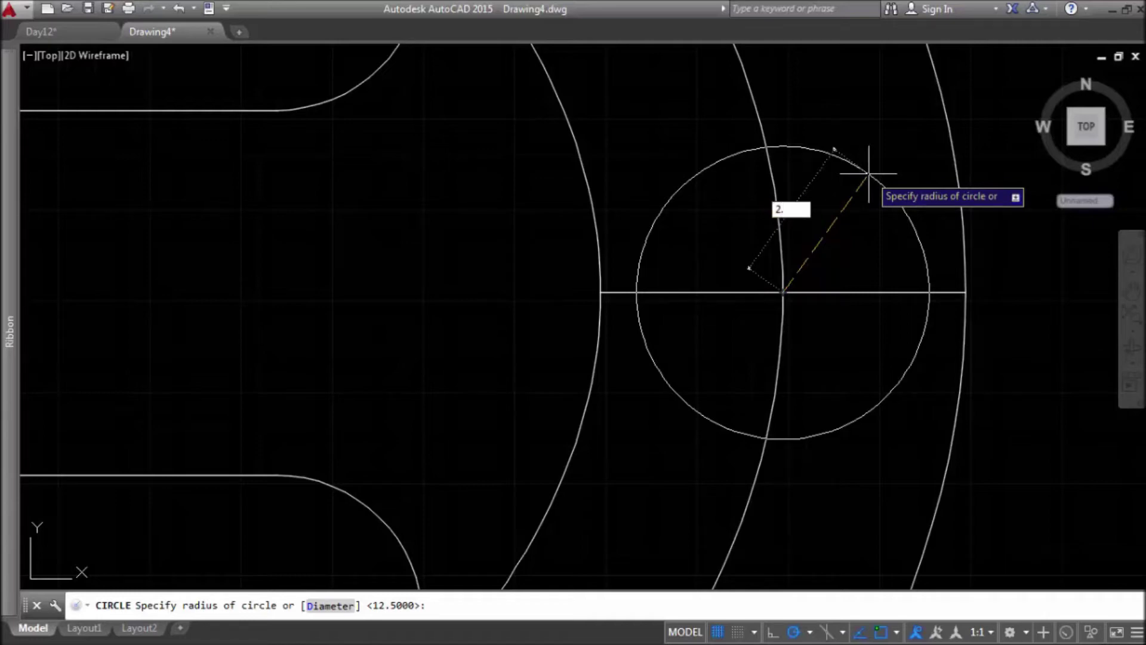
key(Return)
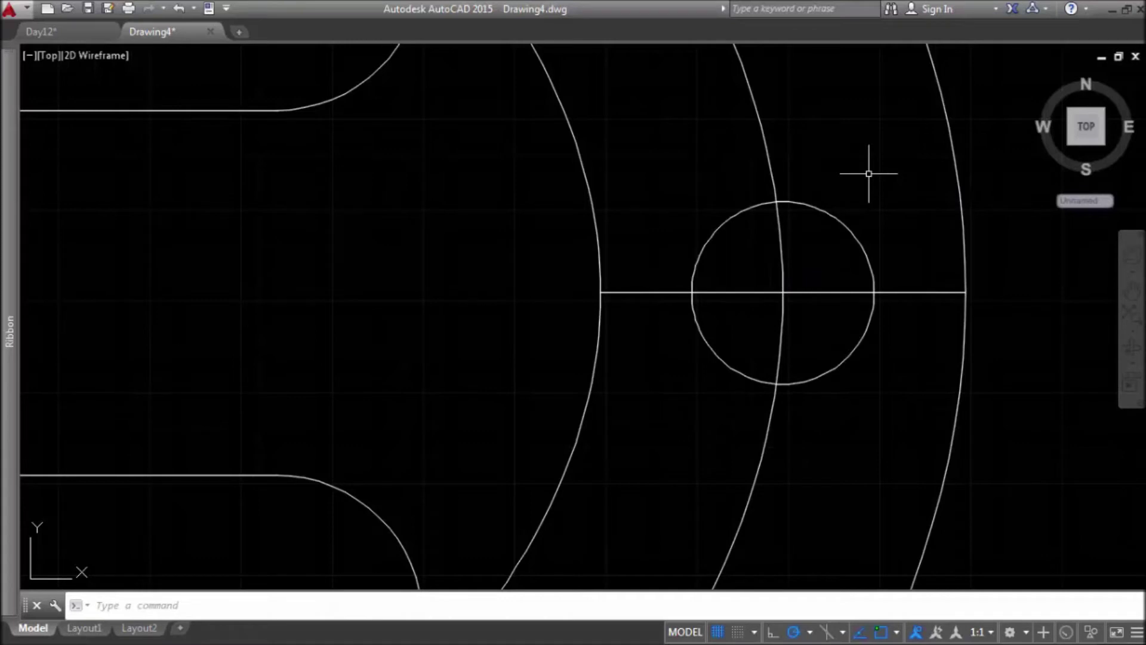
Step: Draw a radius-1 circle centred at the top arc intersection of that circle
text(c)
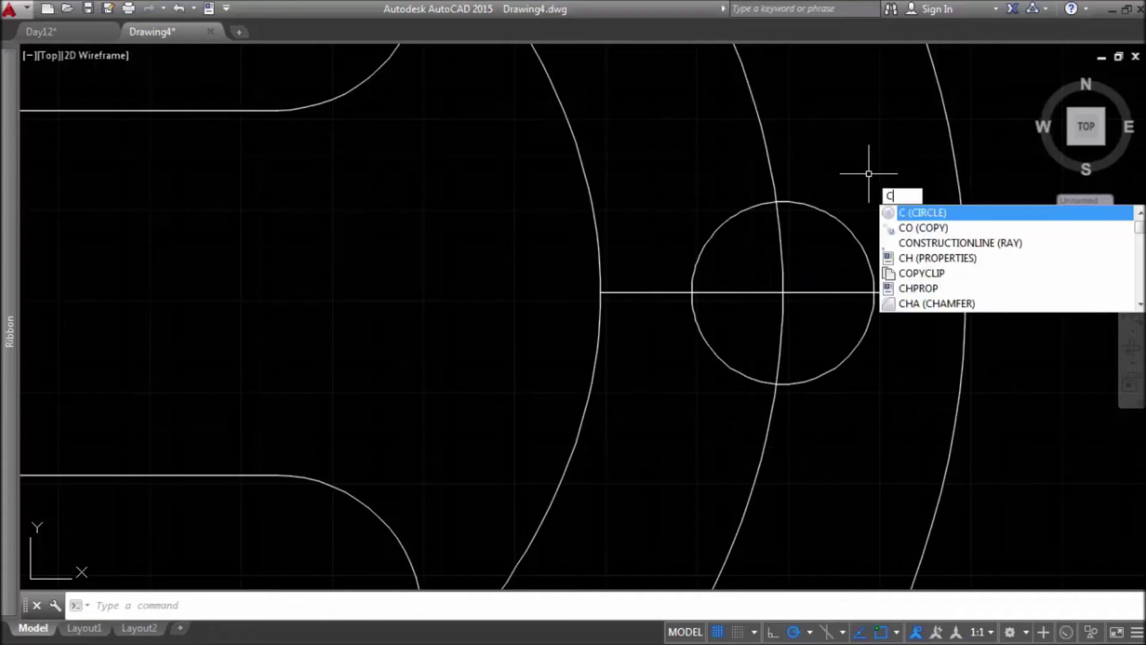
key(Return)
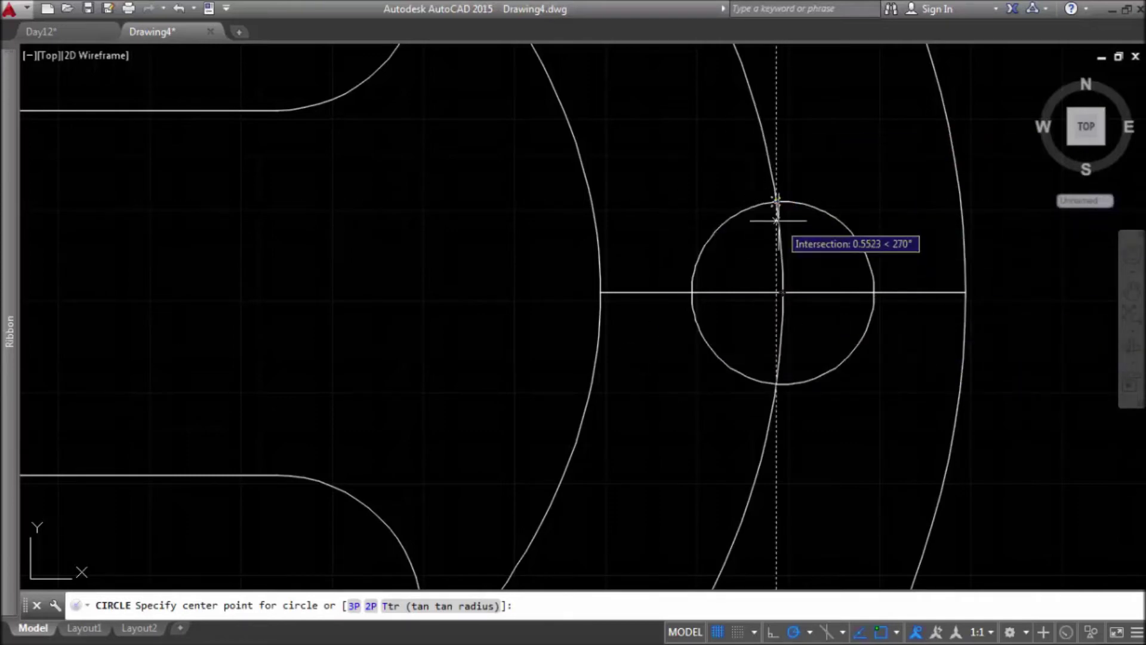
click(777, 202)
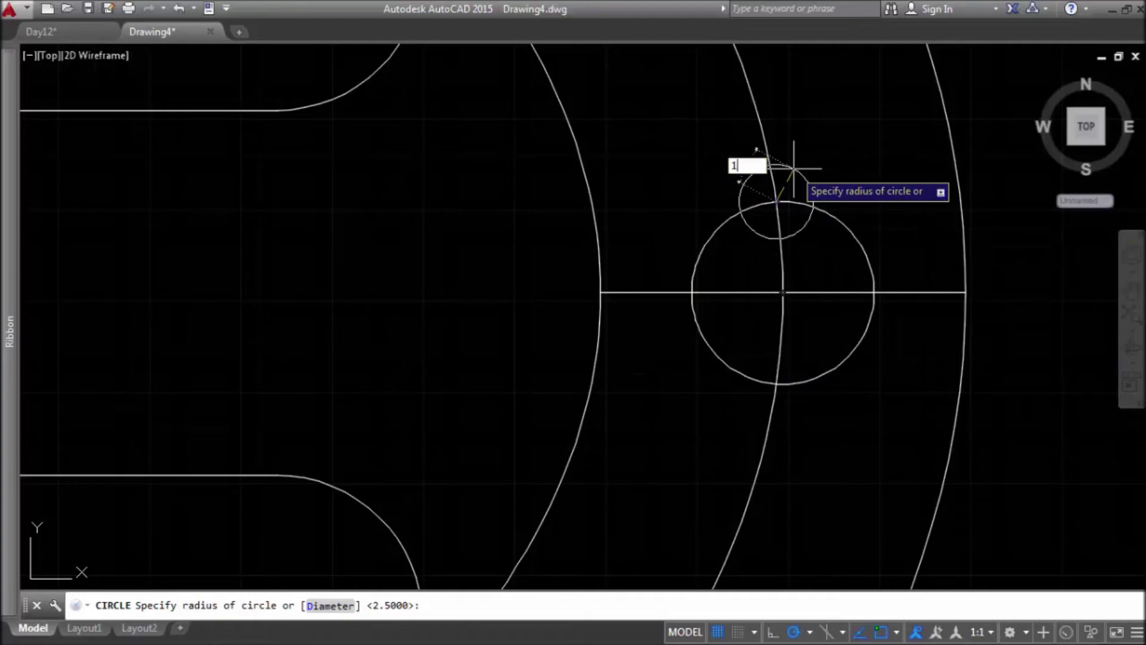
text(1)
key(Return)
Step: Trim the large circle's arc inside the notch to merge both circles into a keyhole outline
click(820, 250)
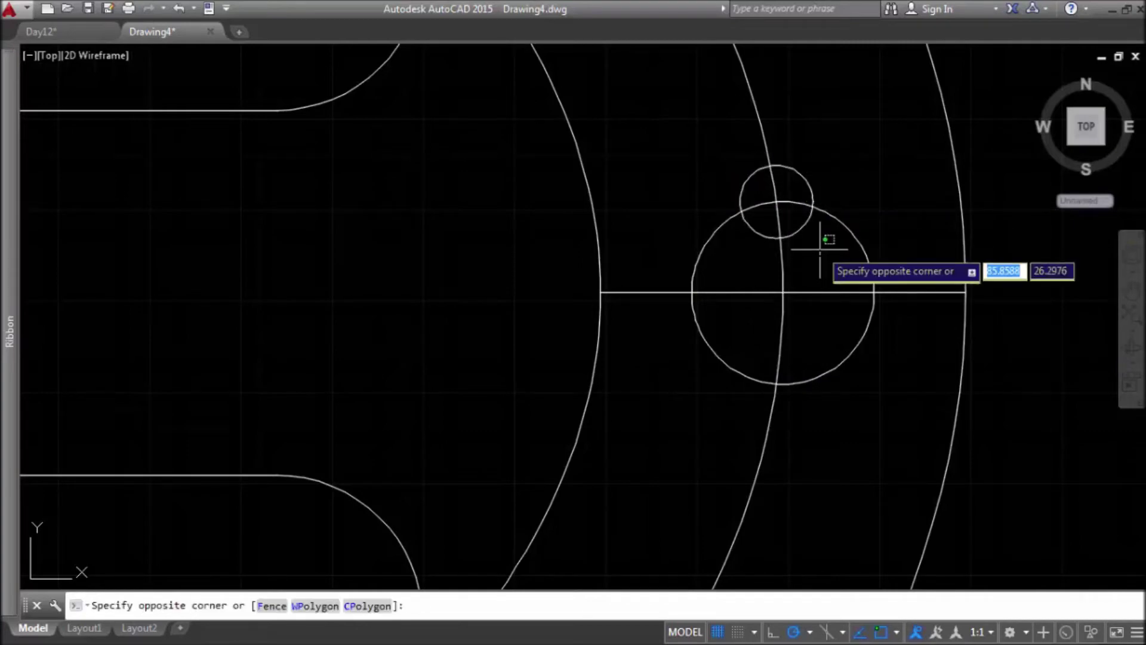
click(806, 177)
text(tr)
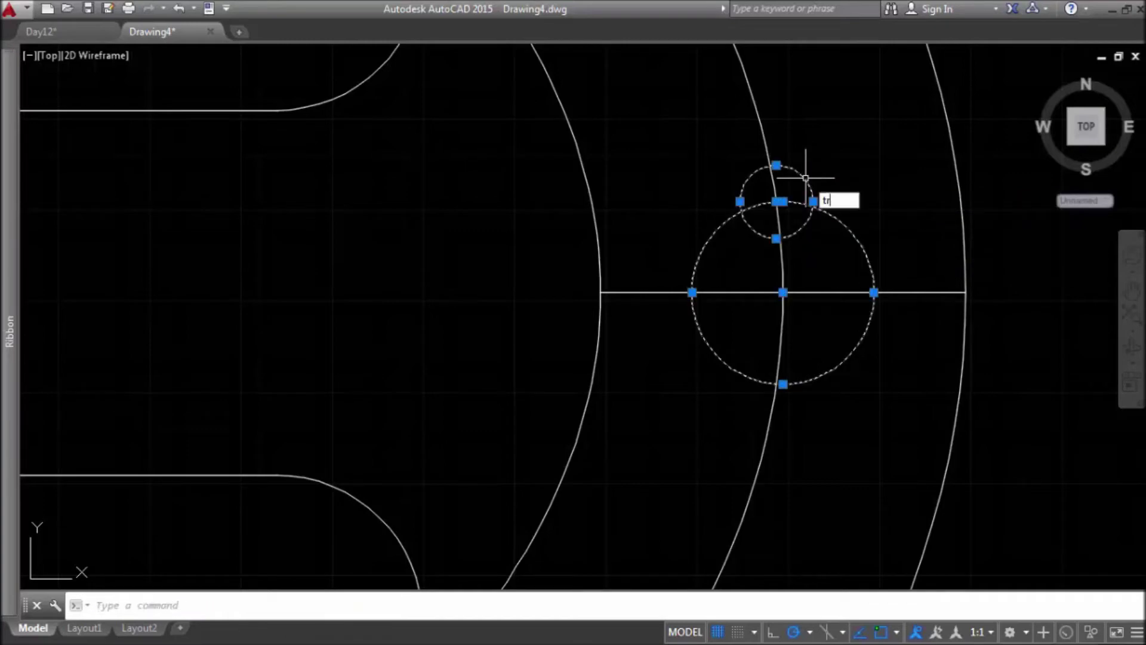
key(Return)
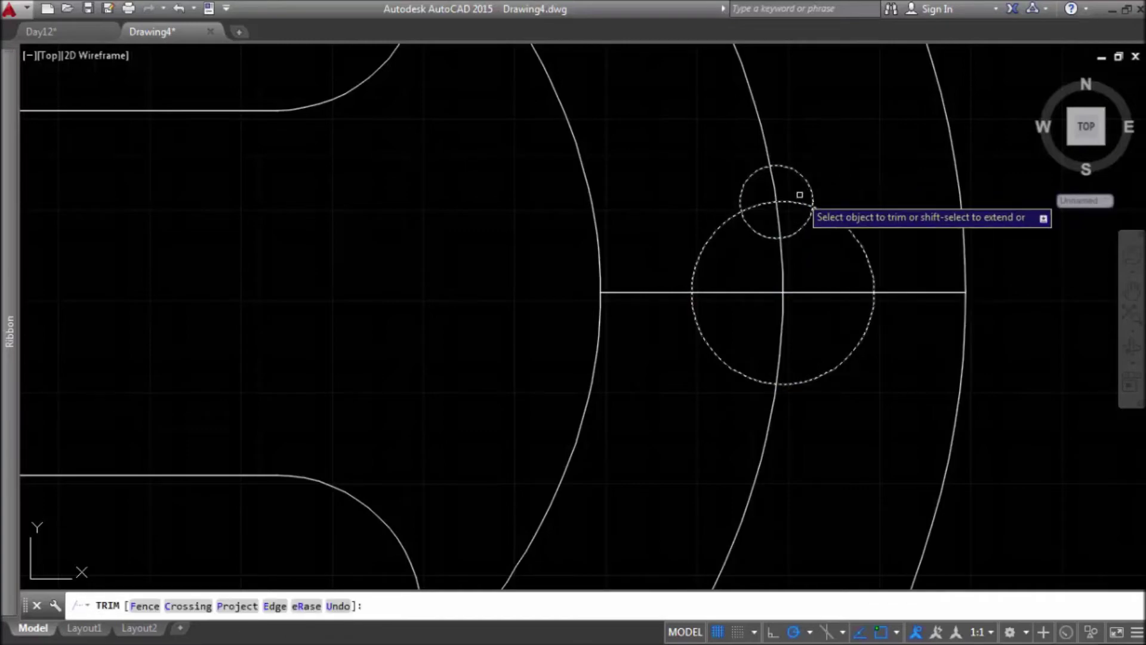
click(797, 202)
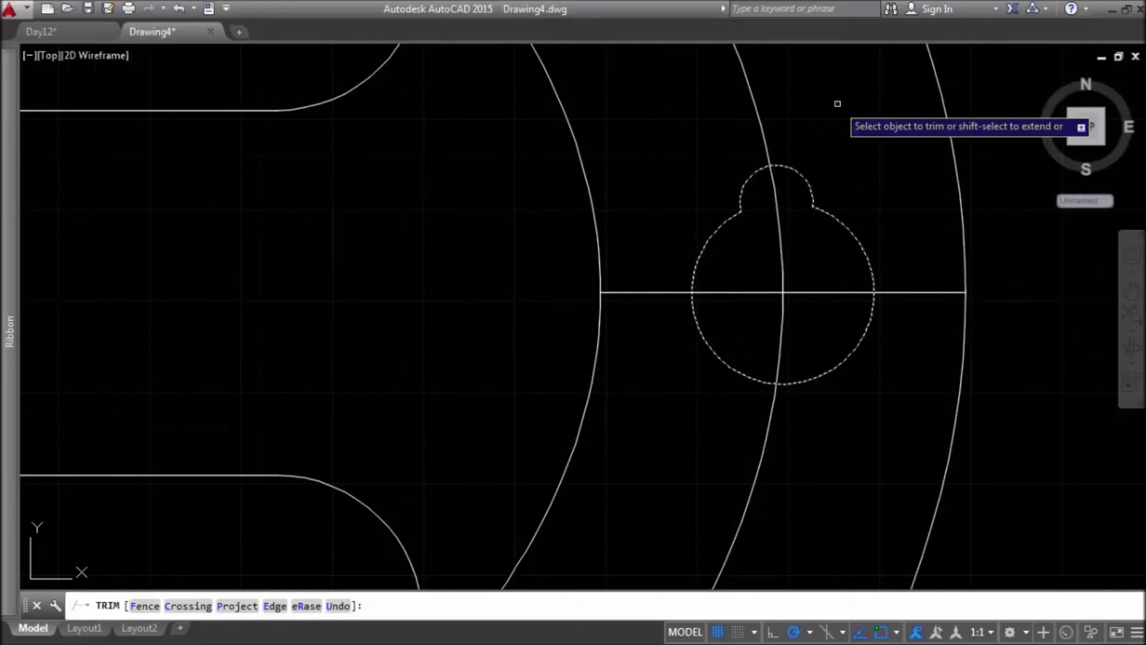
key(Return)
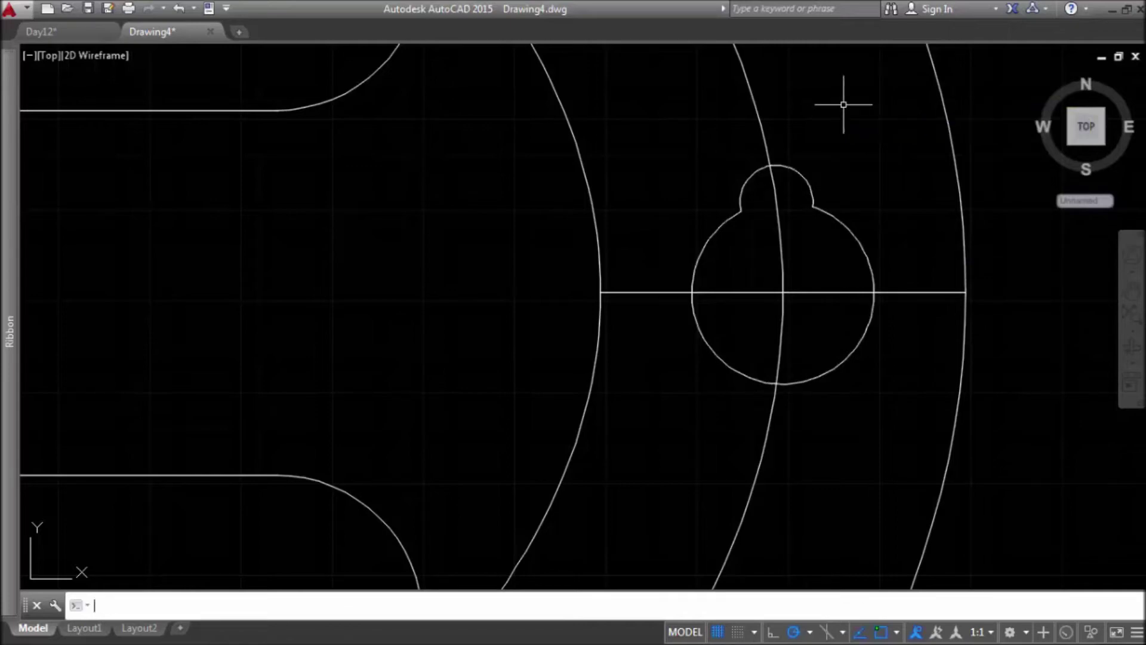
scroll(844, 104, down, 4)
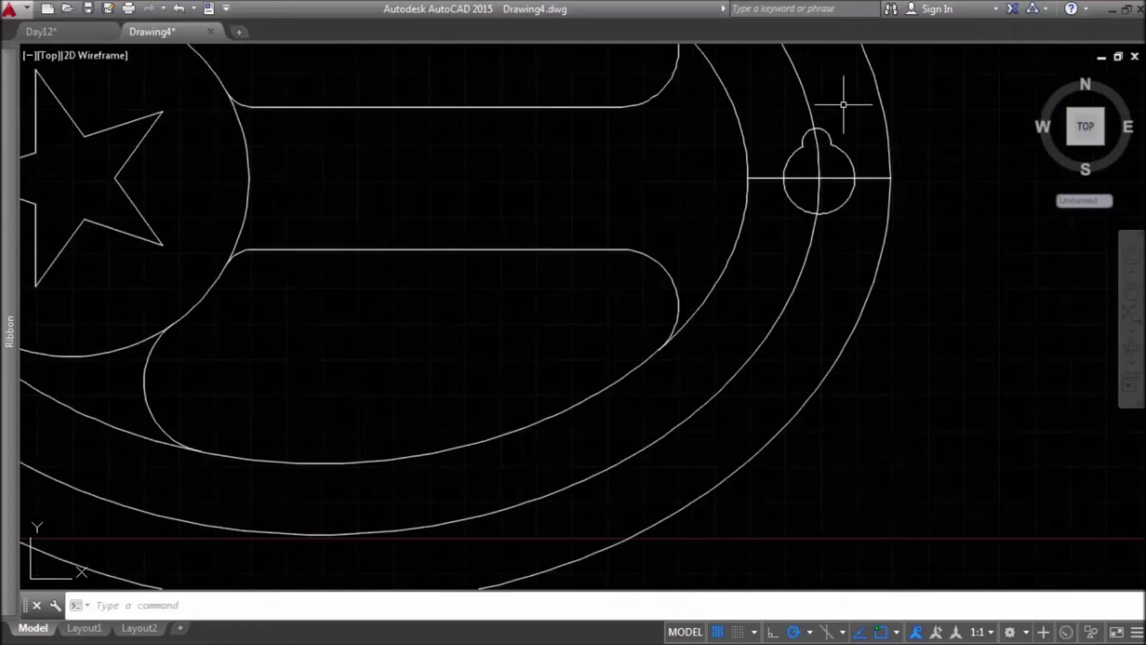
Step: Path-array the notched keyhole along the middle ellipse
click(1129, 291)
mouse_move(967, 317)
mouse_down()
mouse_move(999, 375)
mouse_move(1007, 369)
mouse_up()
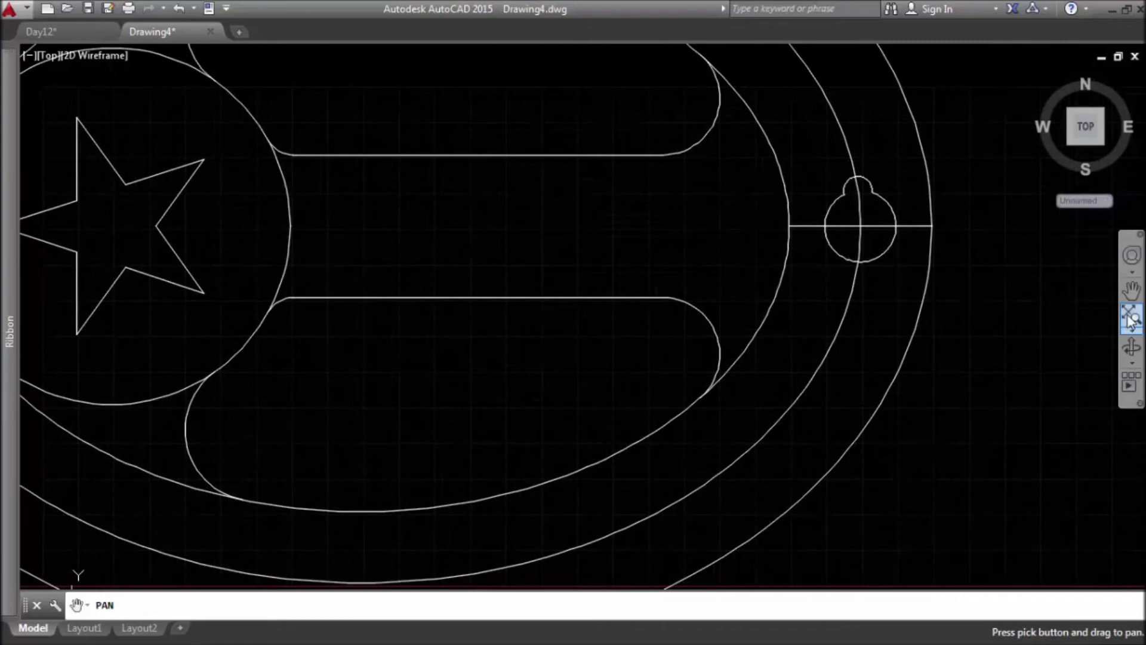
click(1130, 318)
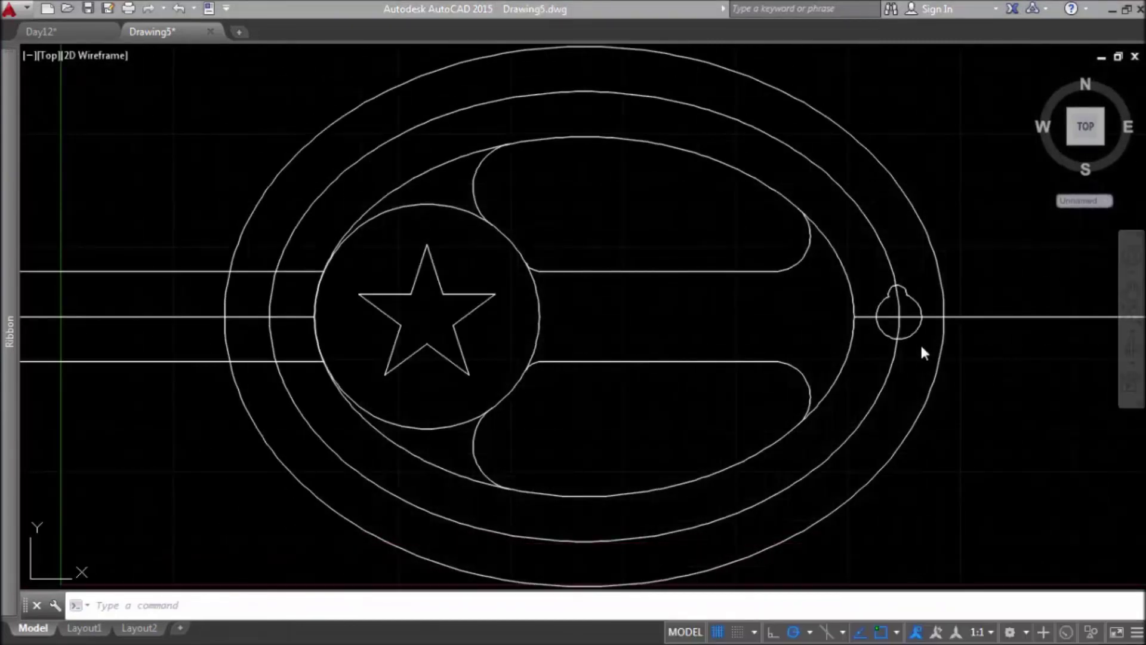
click(920, 303)
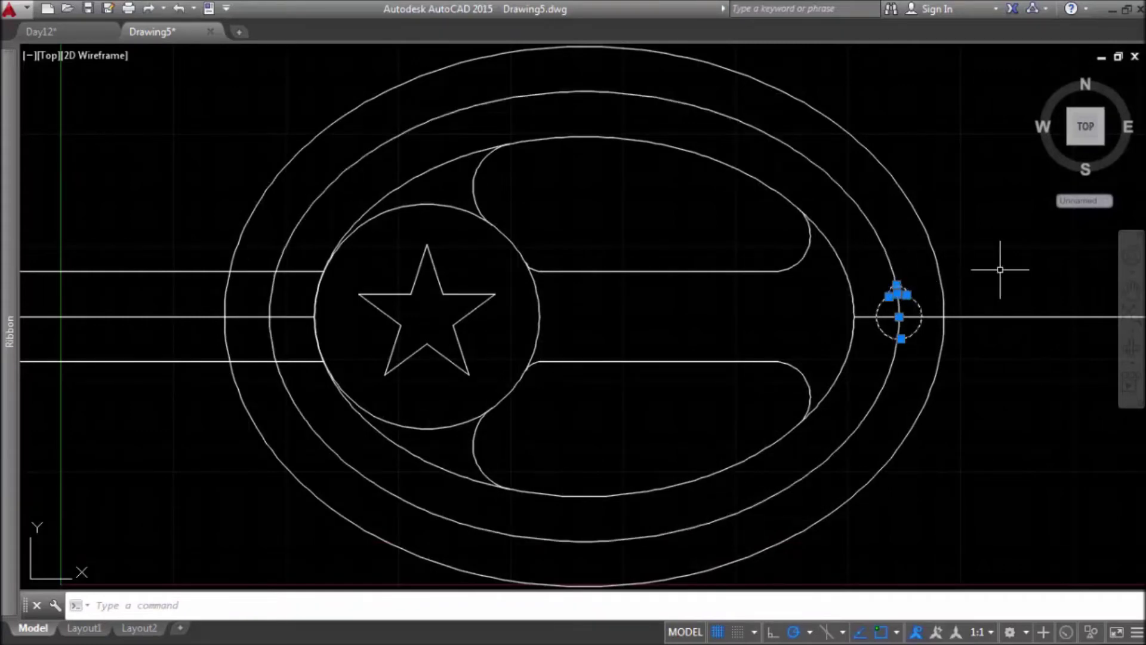
mouse_move(6, 141)
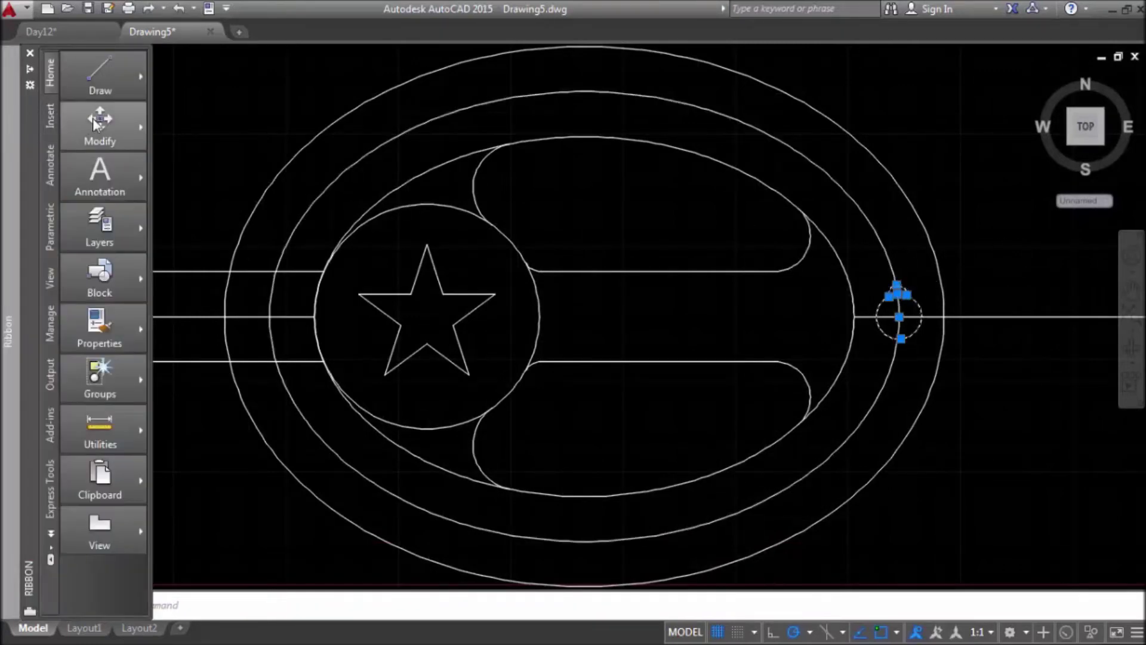
mouse_move(94, 122)
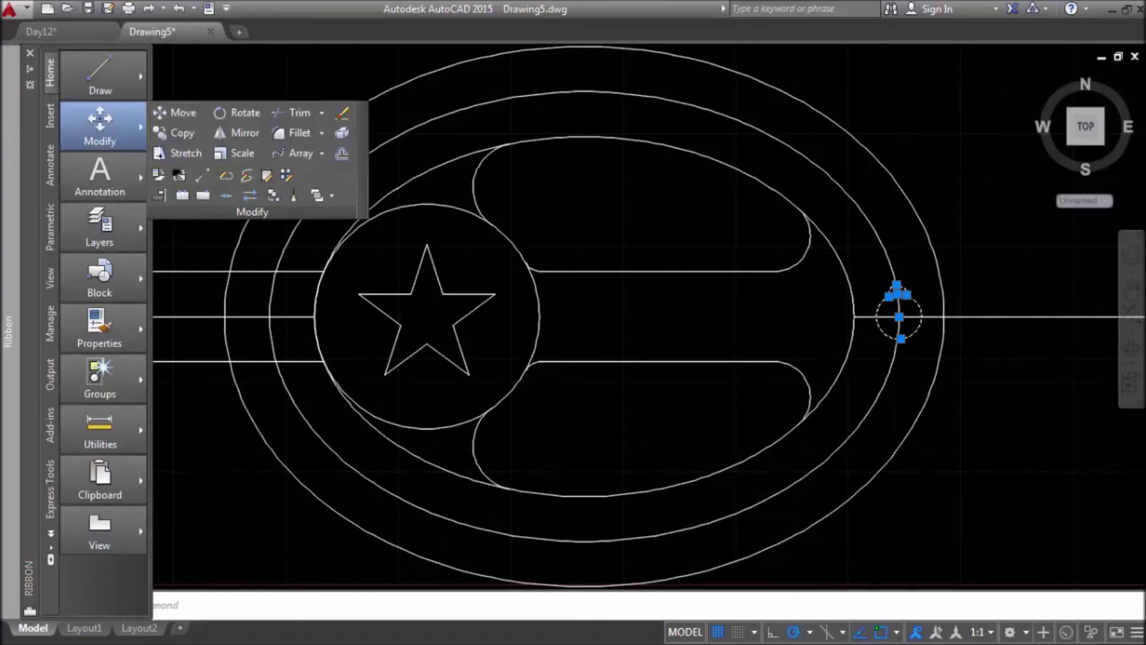
click(322, 153)
click(305, 214)
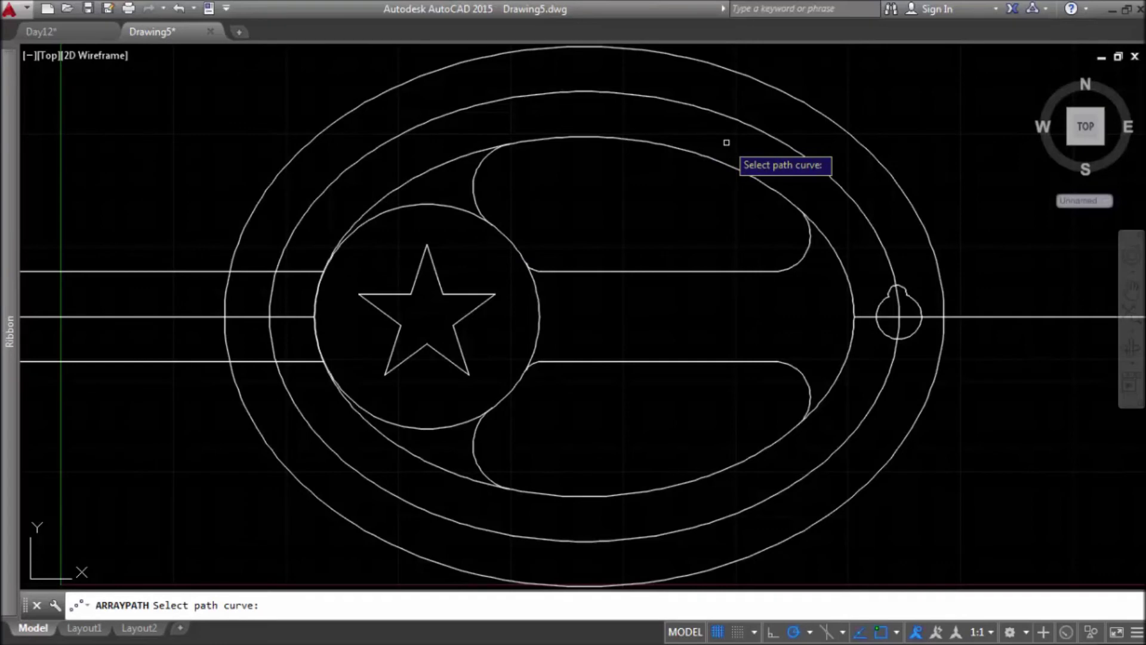
click(731, 113)
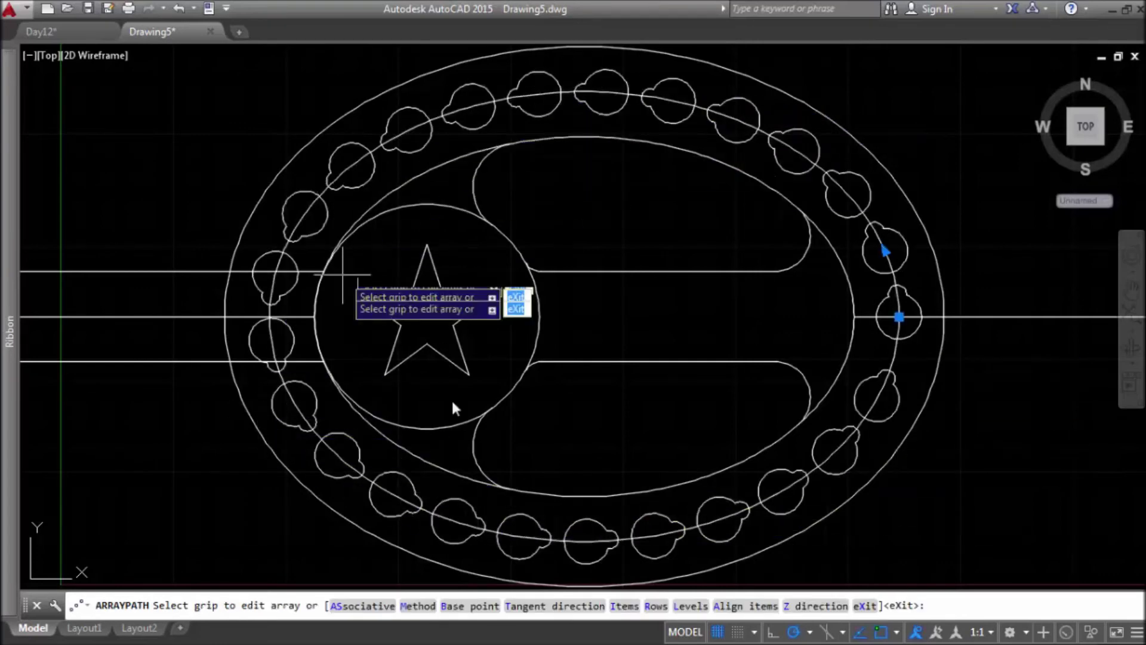
Step: Set the path array to the Divide method with 10 items and finish editing
key(Down)
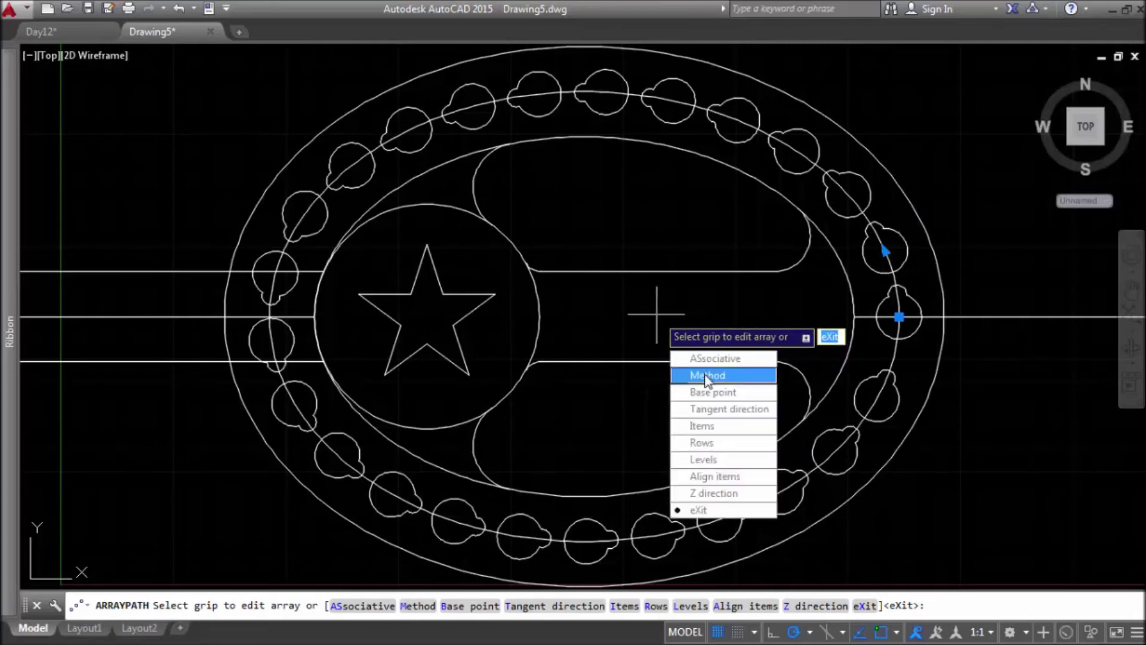
click(706, 376)
click(696, 357)
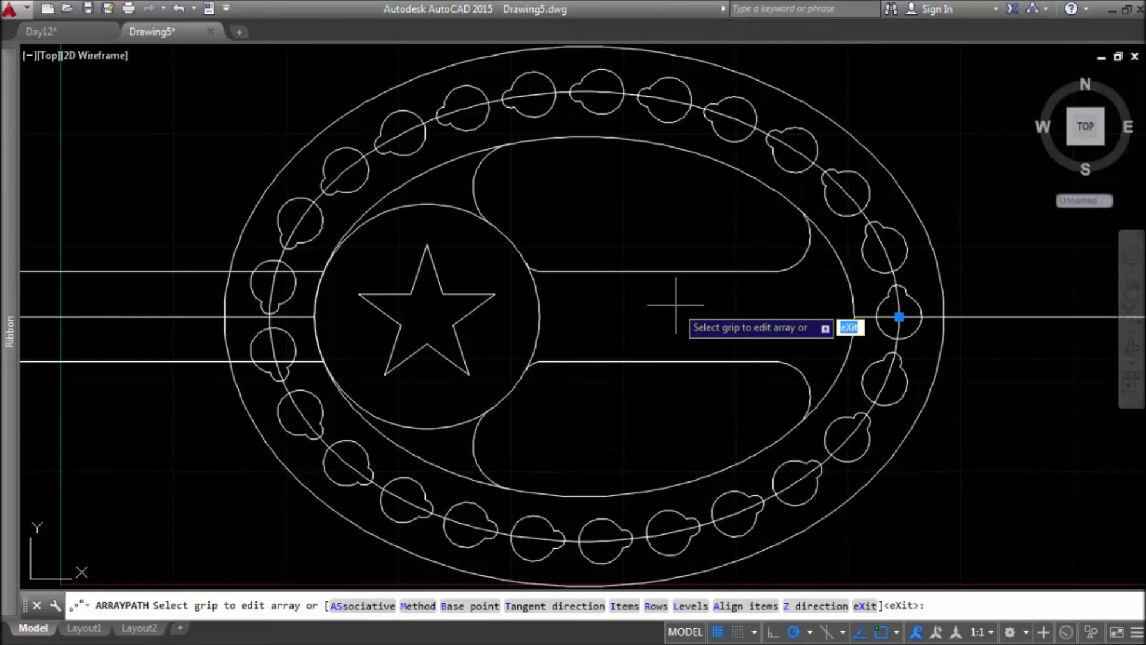
key(Down)
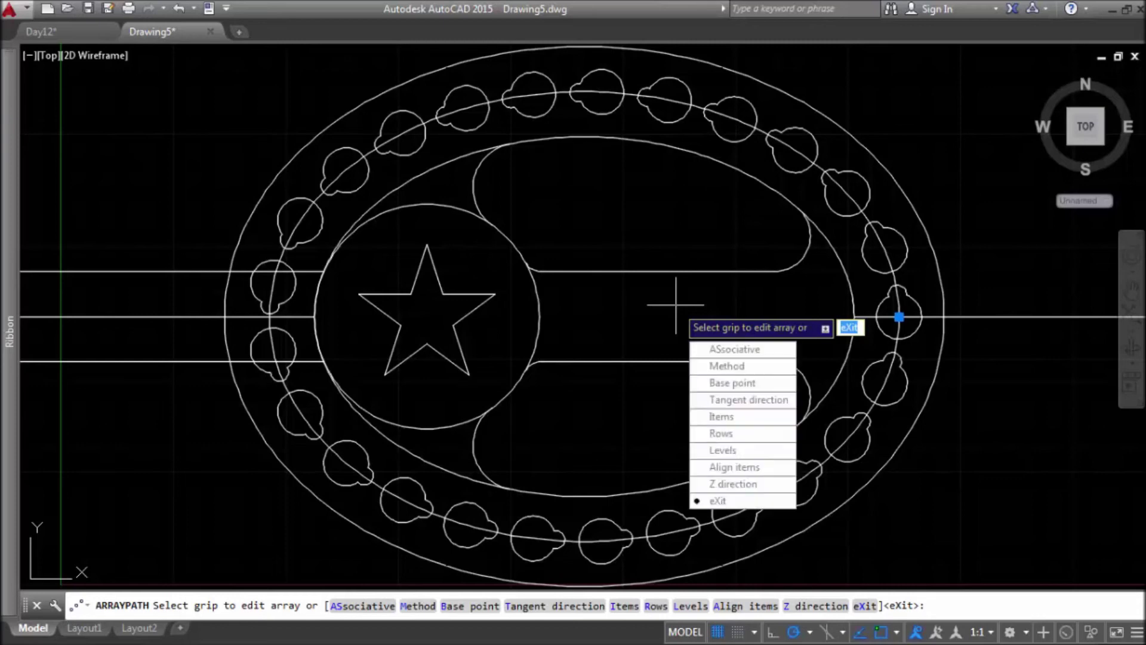
click(730, 419)
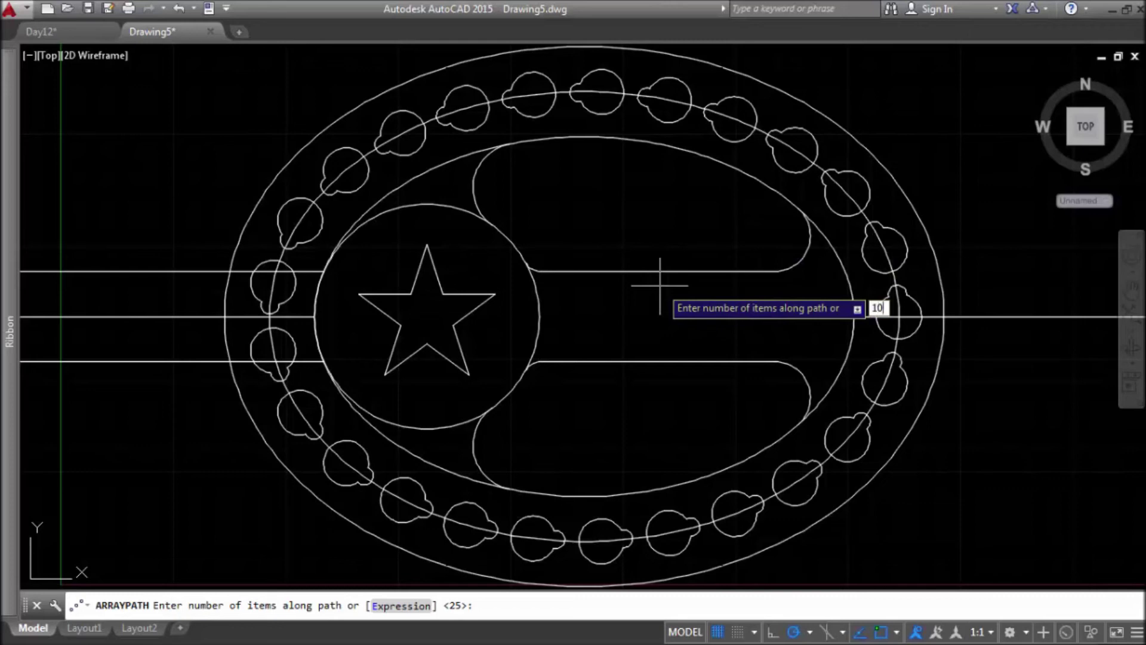
key(Return)
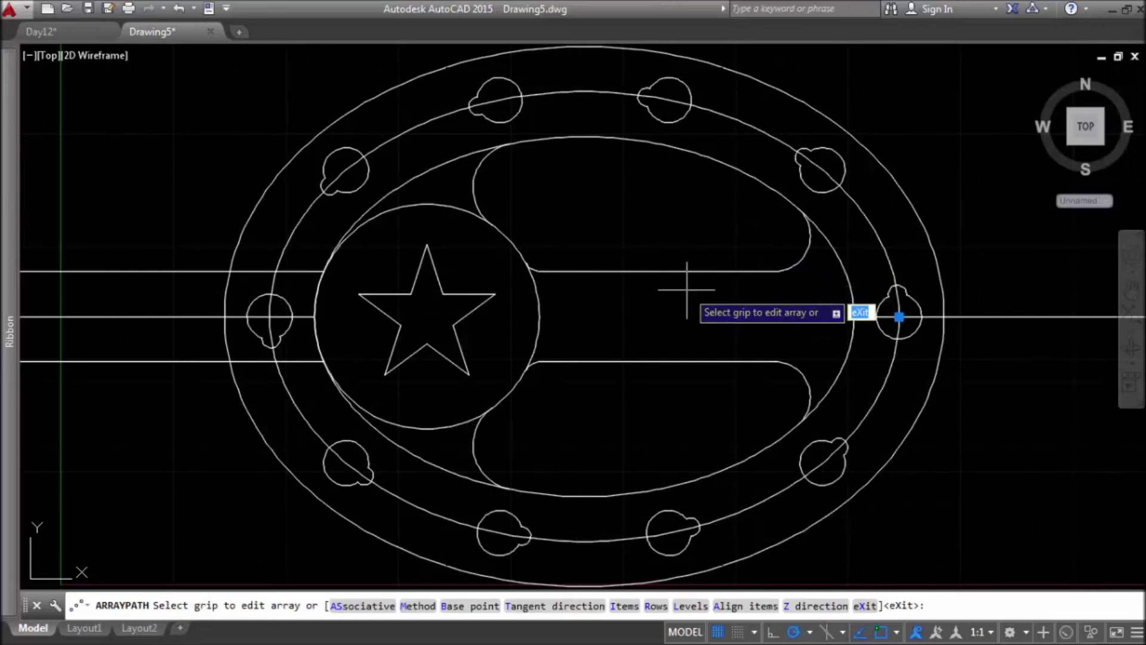
key(Return)
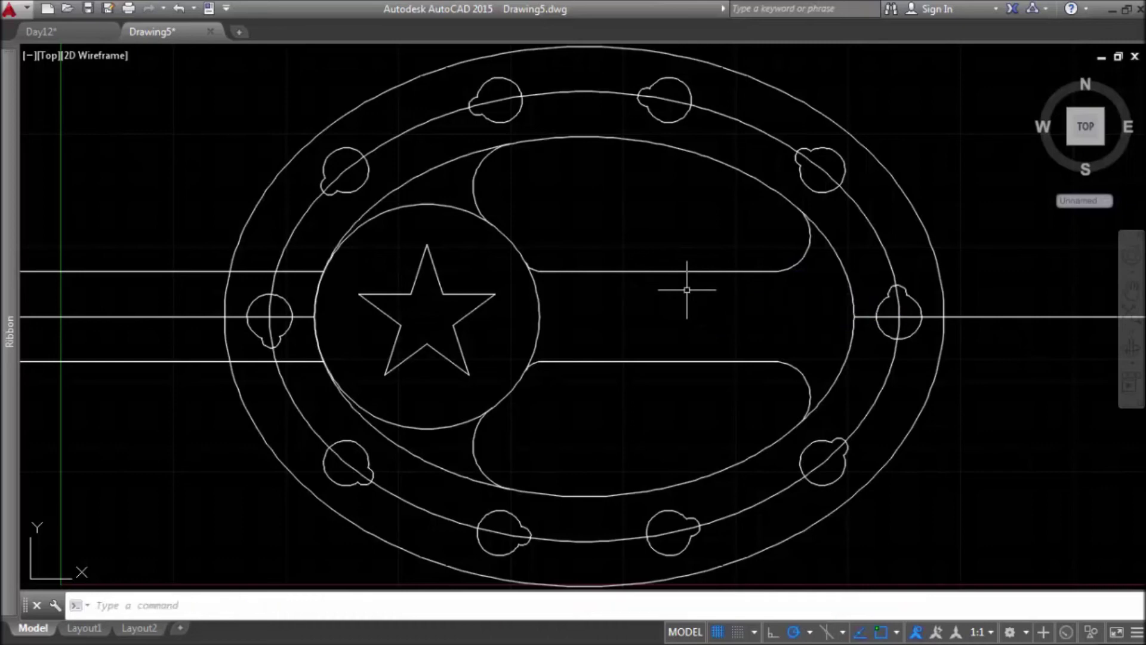
Step: Delete the middle ellipse path and the horizontal construction lines
click(880, 239)
mouse_move(879, 237)
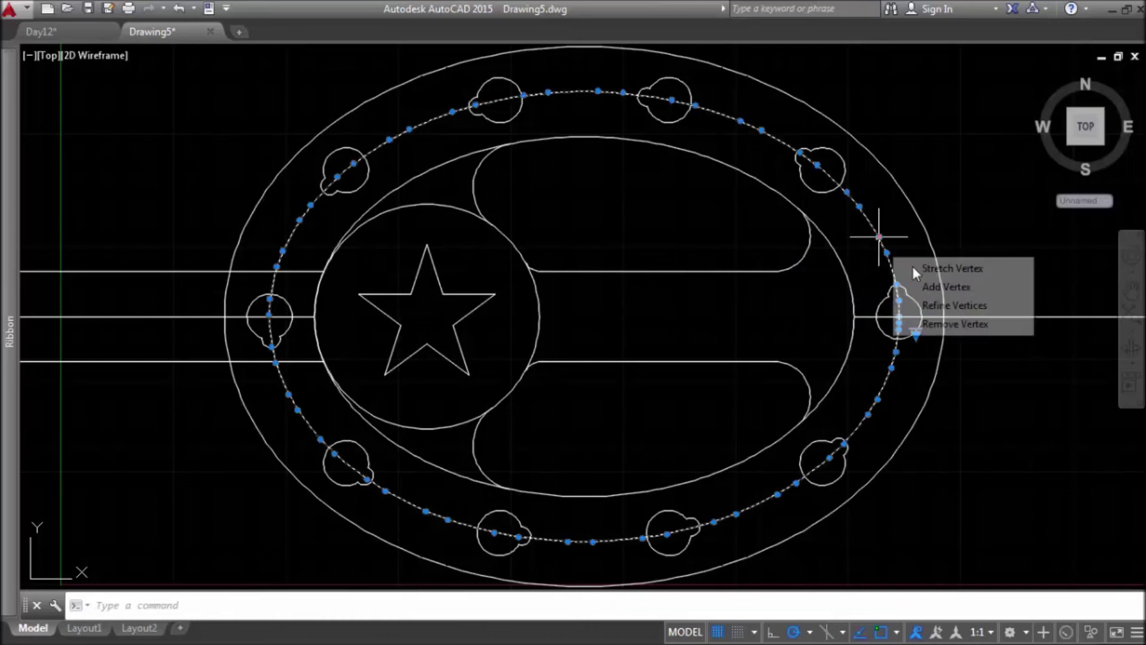
click(1054, 317)
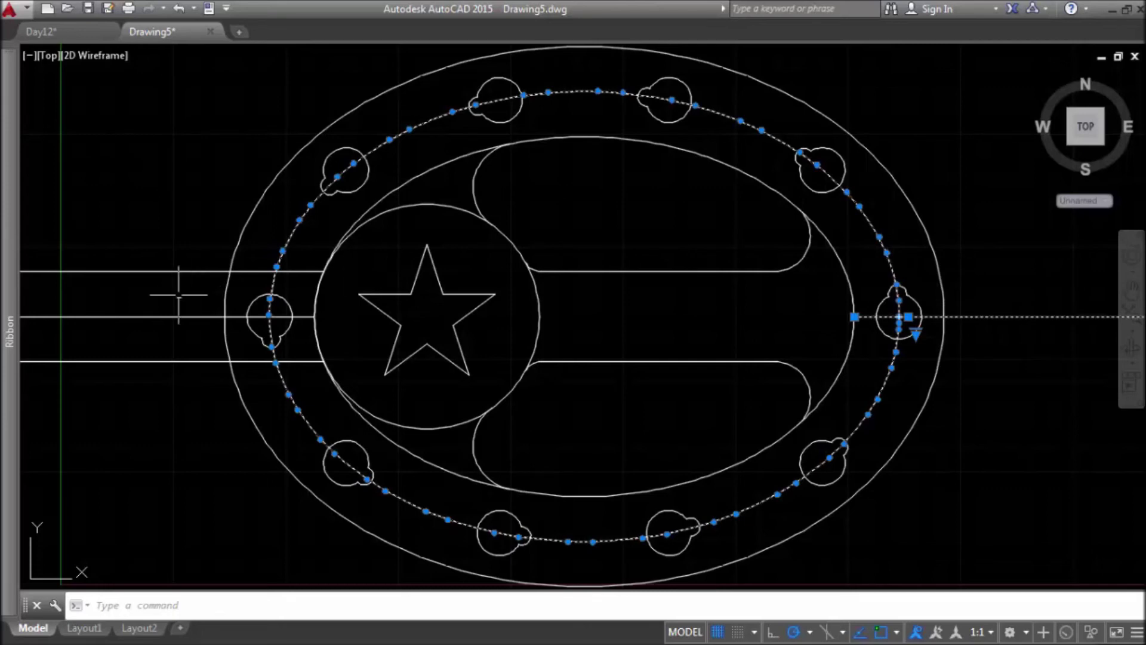
mouse_move(184, 385)
mouse_down()
mouse_move(84, 359)
mouse_move(102, 229)
mouse_move(129, 202)
mouse_up()
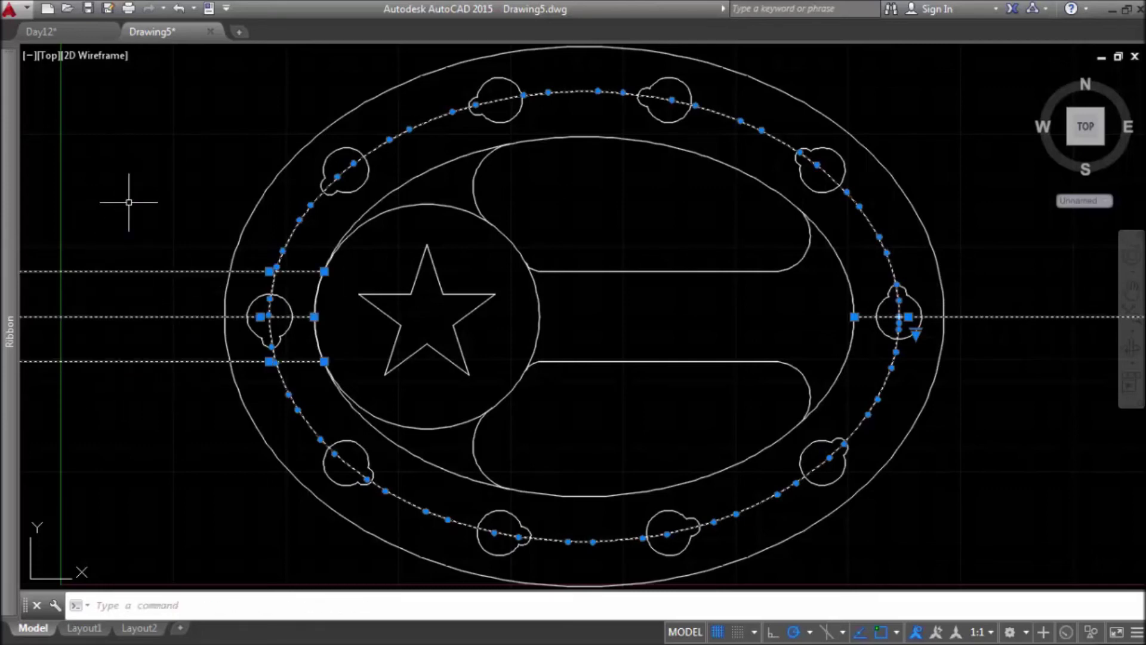
key(Delete)
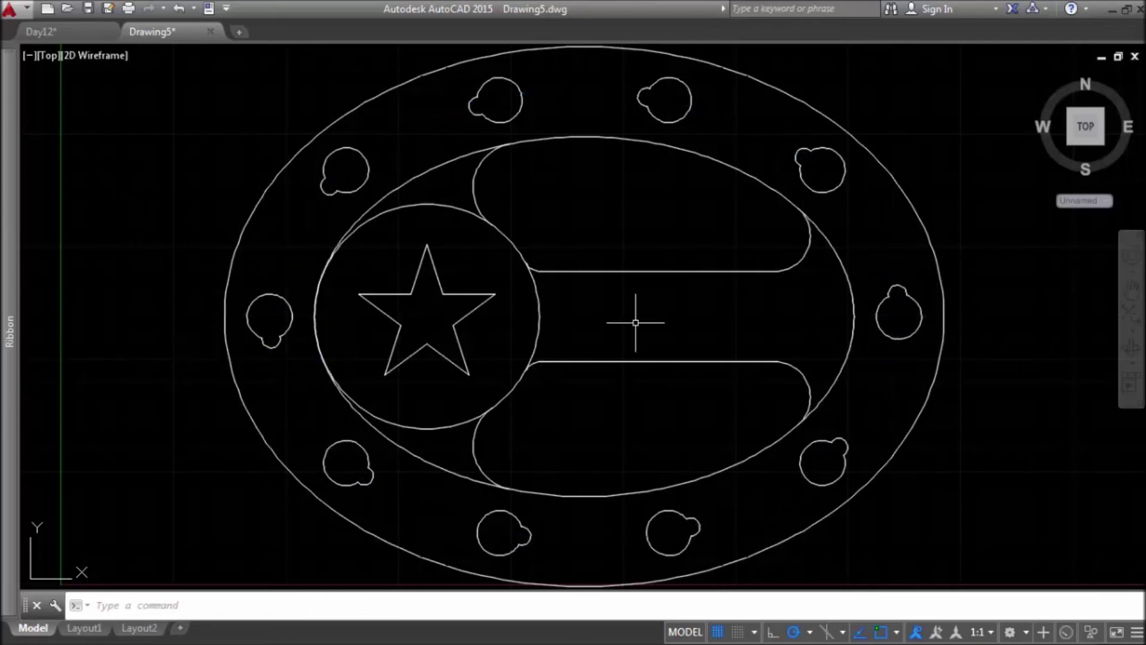
Step: Select the inner ellipse and the four slot fillet arcs as cutting edges
click(840, 362)
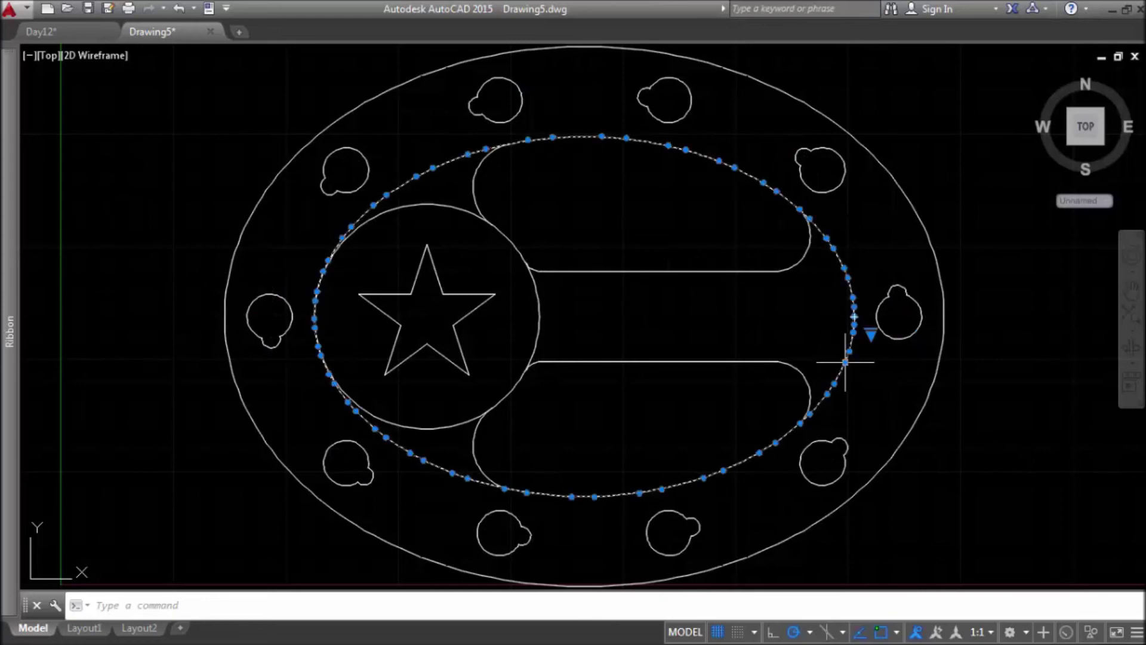
click(804, 378)
click(806, 247)
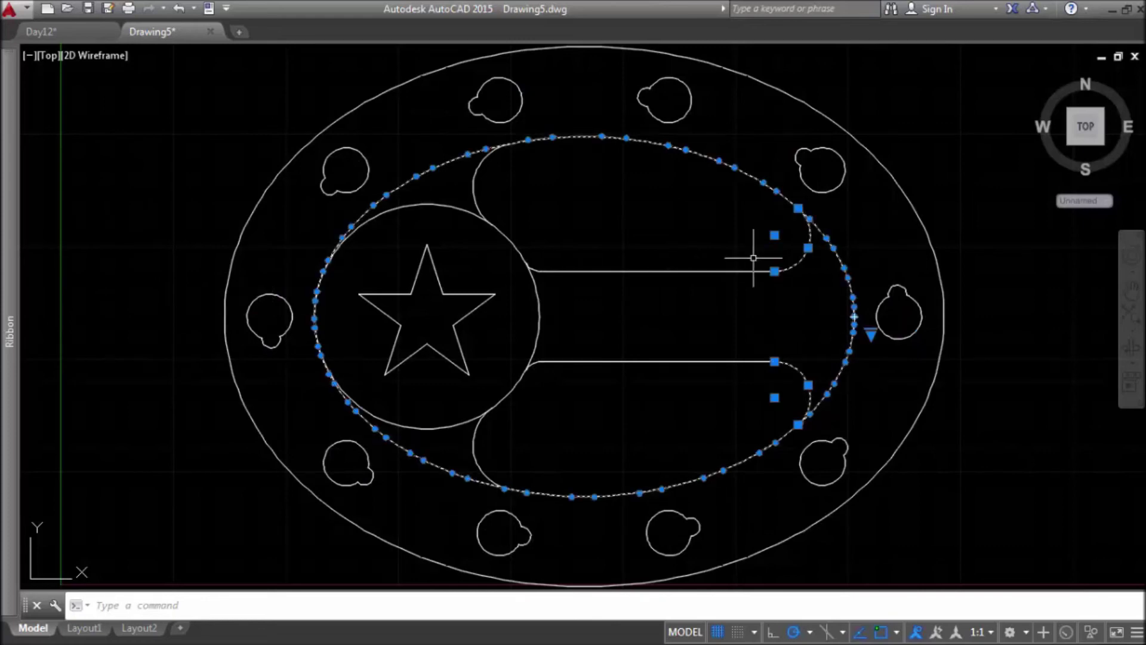
click(480, 177)
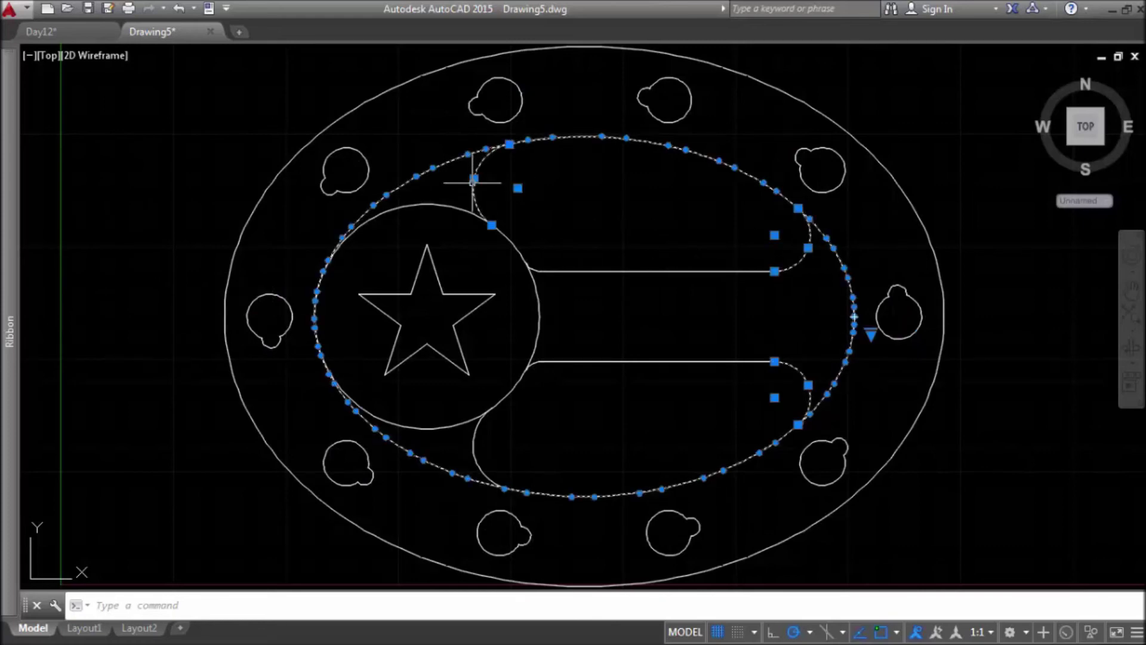
click(470, 451)
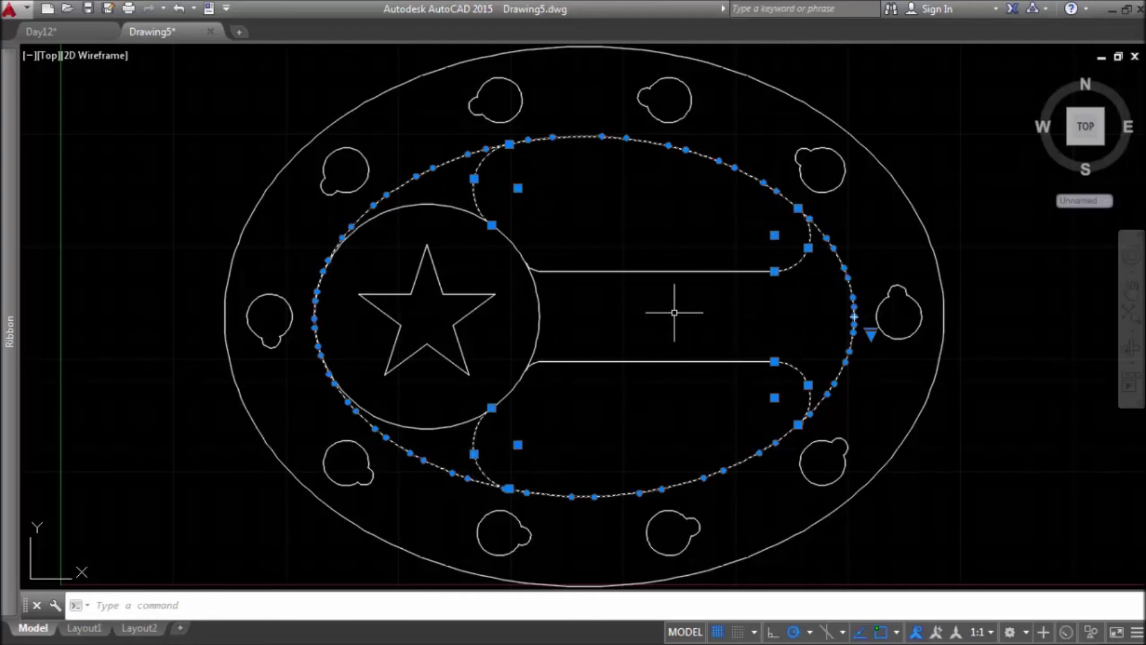
Step: Trim the inner-ellipse pieces beside the upper and lower slots and around the star circle
text(tr)
key(Return)
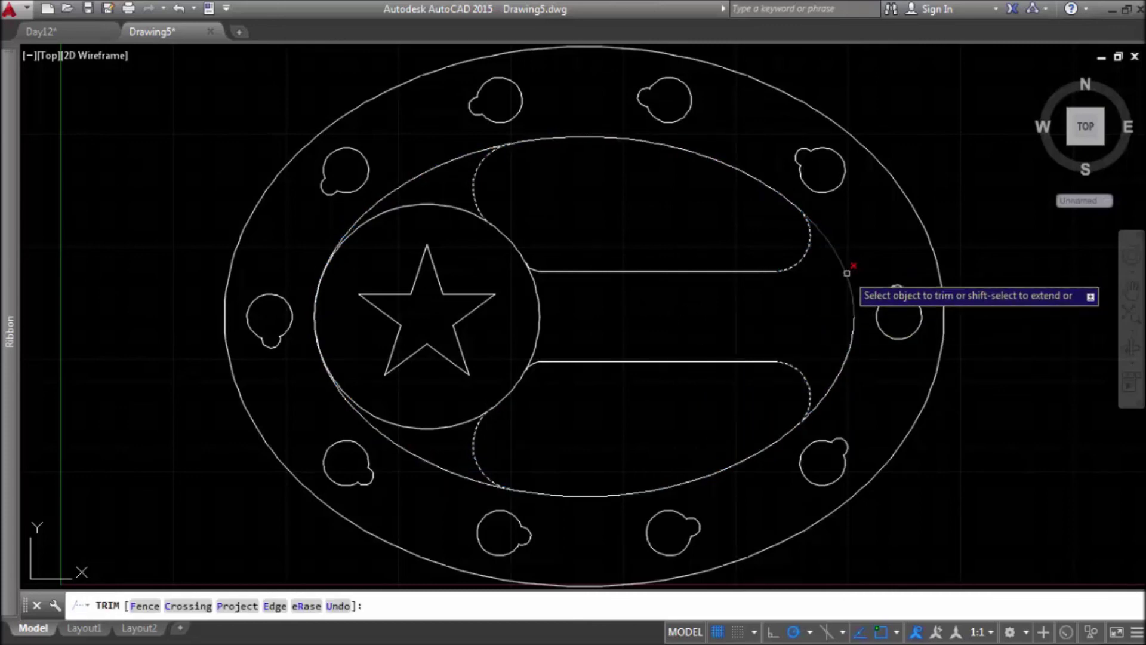
click(848, 280)
click(852, 335)
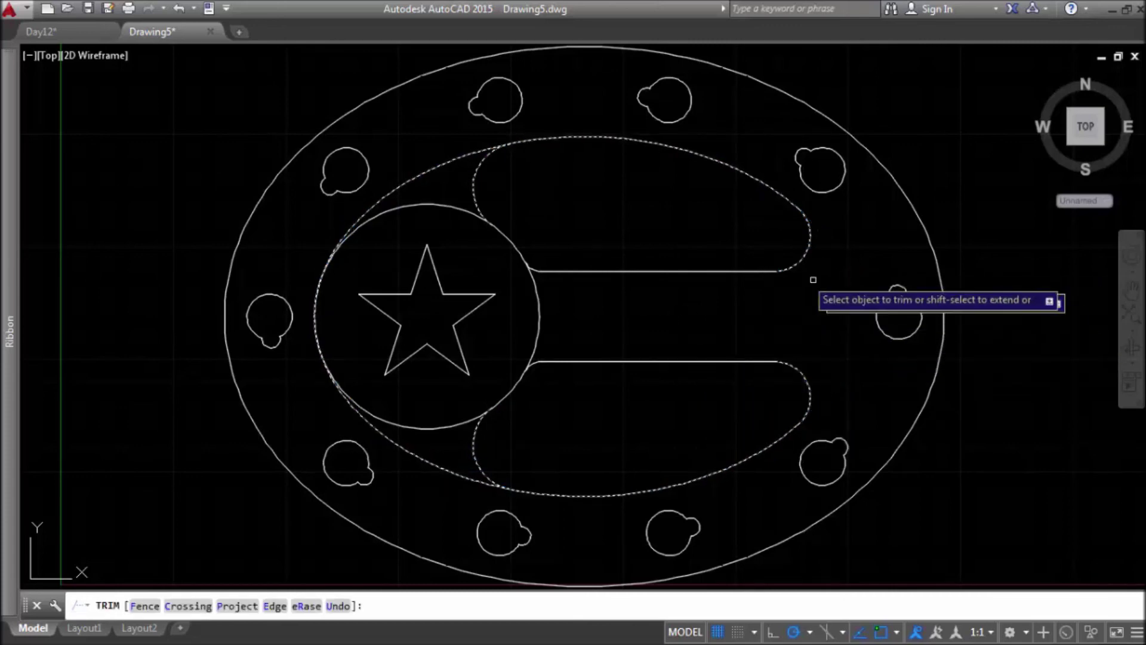
click(422, 462)
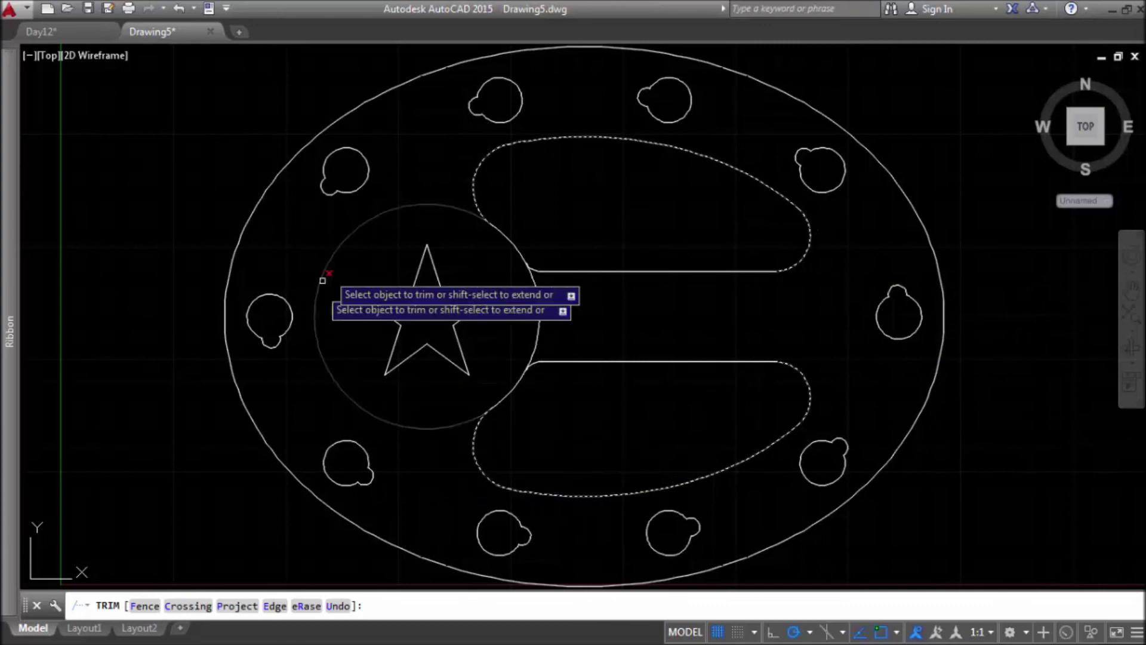
key(Return)
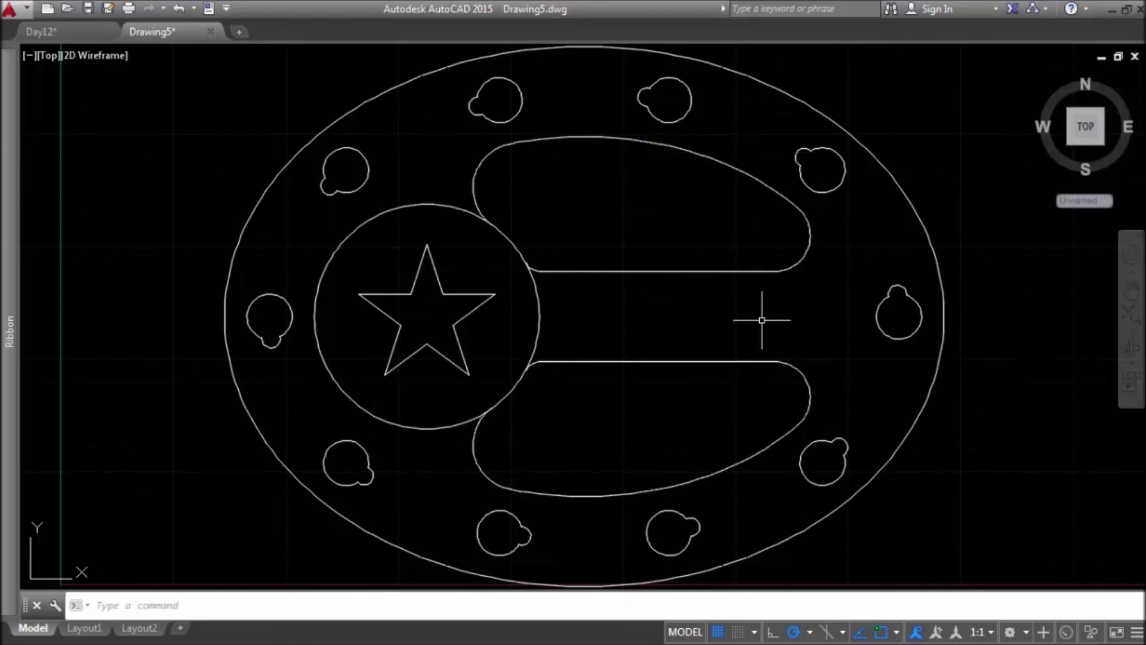